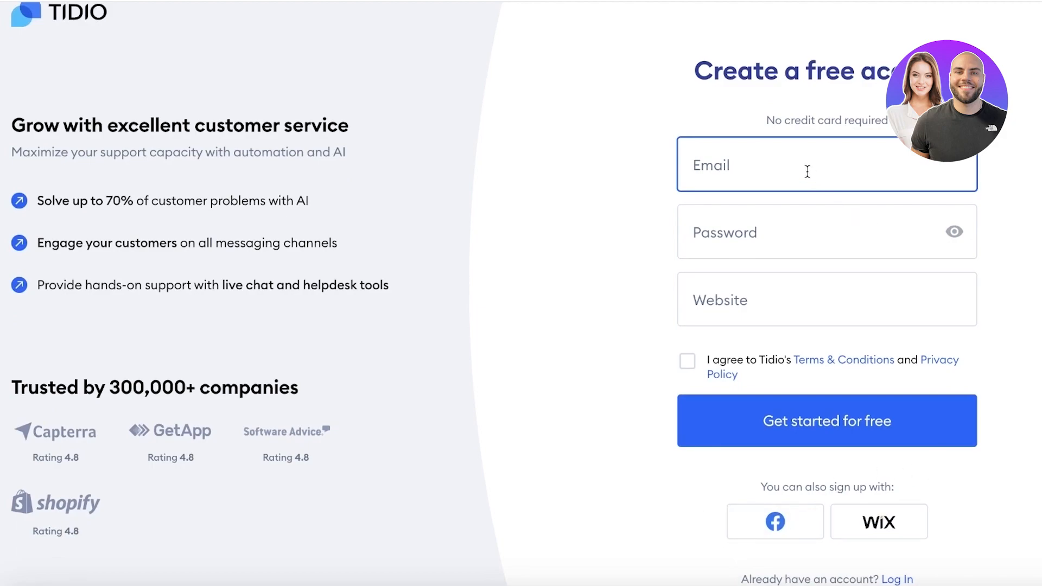
Step: Enter the account email address and a strong password in Tidio's sign-up form
click(788, 214)
text(•••••)
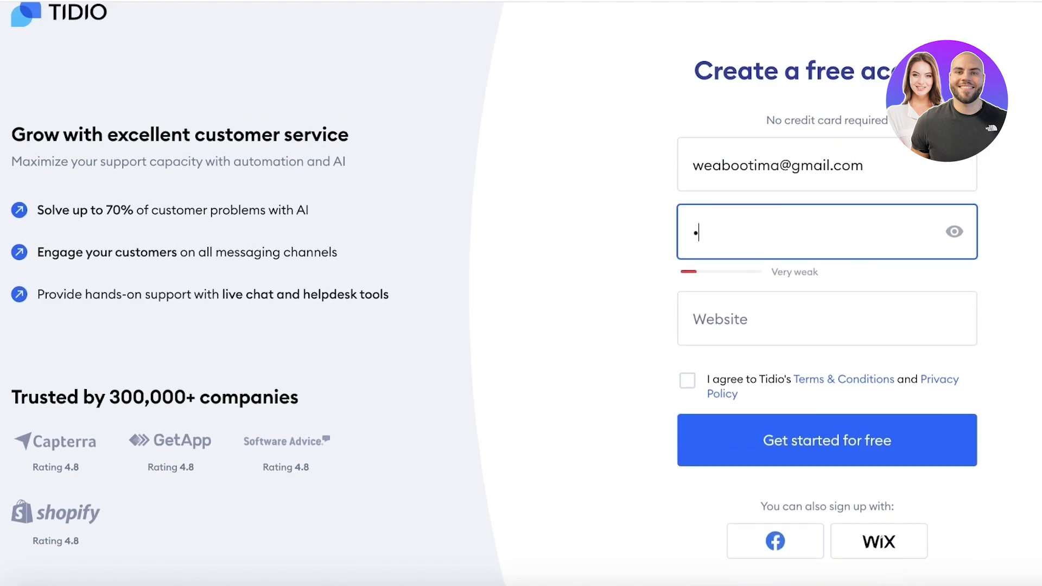
text(••••)
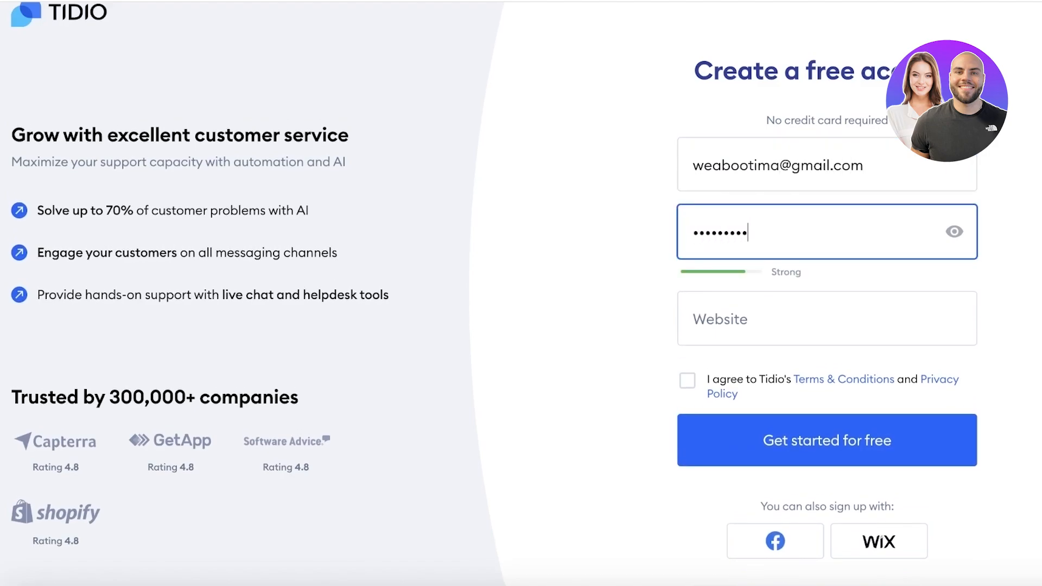
click(752, 309)
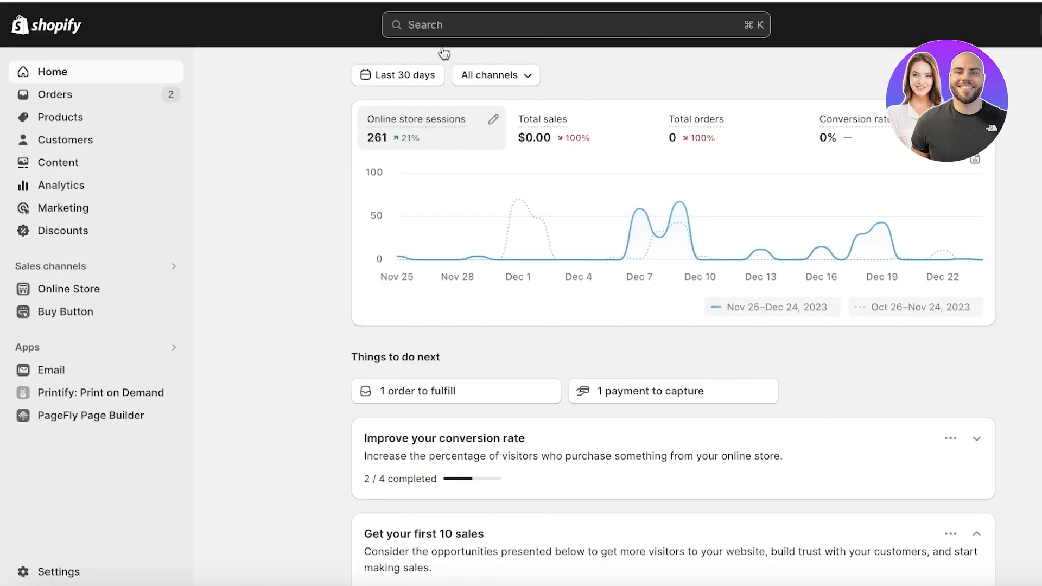
Step: Open the live Shopify storefront and copy its web address
click(179, 290)
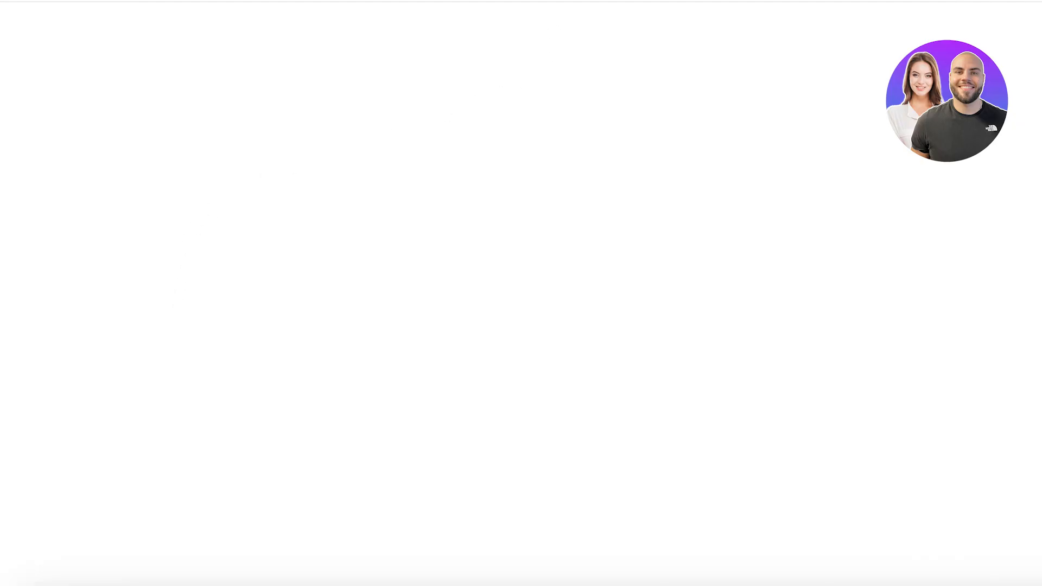
right_click(543, 2)
click(582, 115)
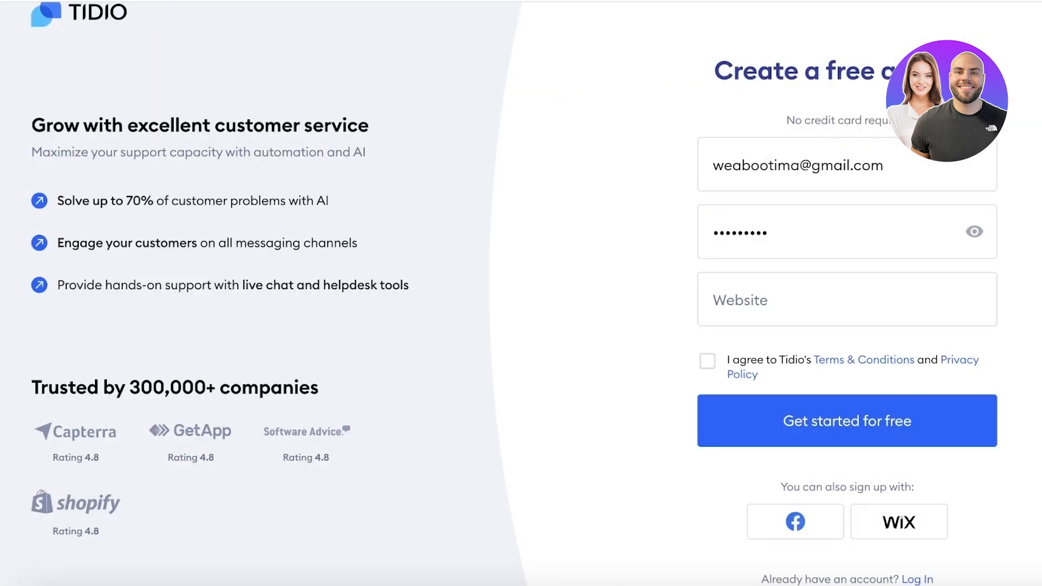
Step: Paste the store's myshopify URL as the website, accept the terms and submit the sign-up
click(699, 321)
right_click(718, 300)
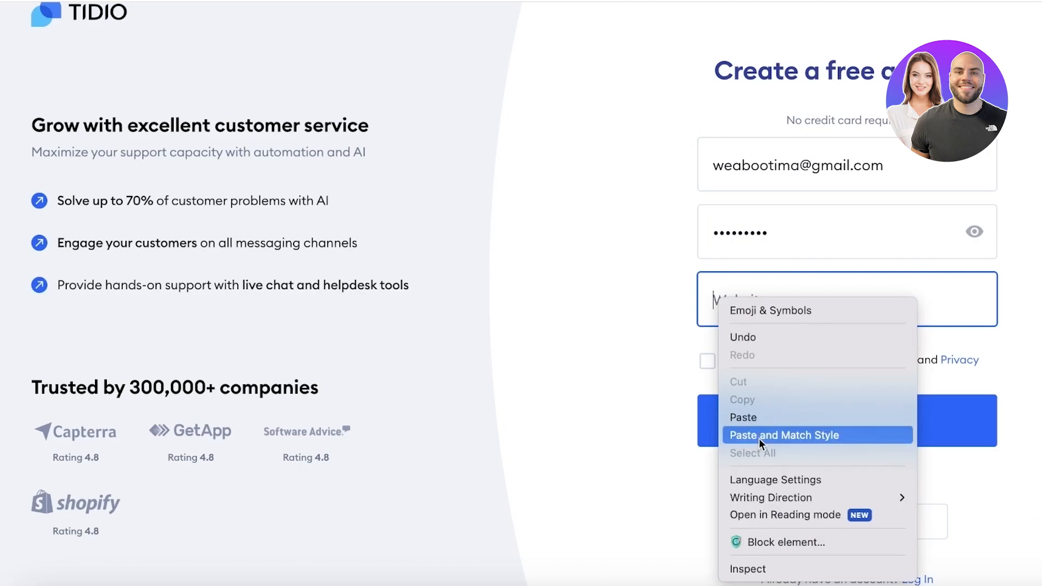
click(758, 418)
click(710, 362)
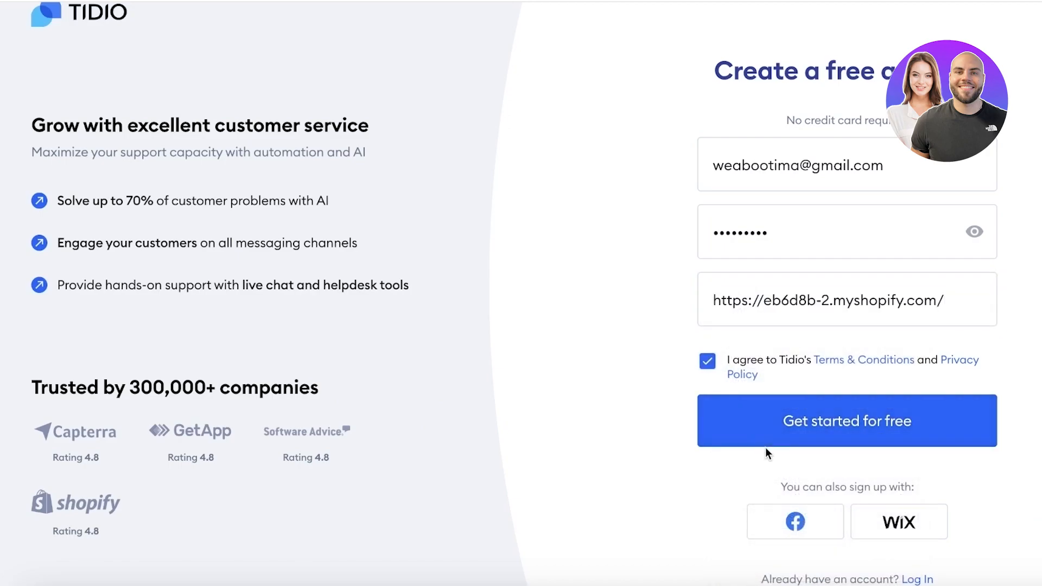
click(770, 429)
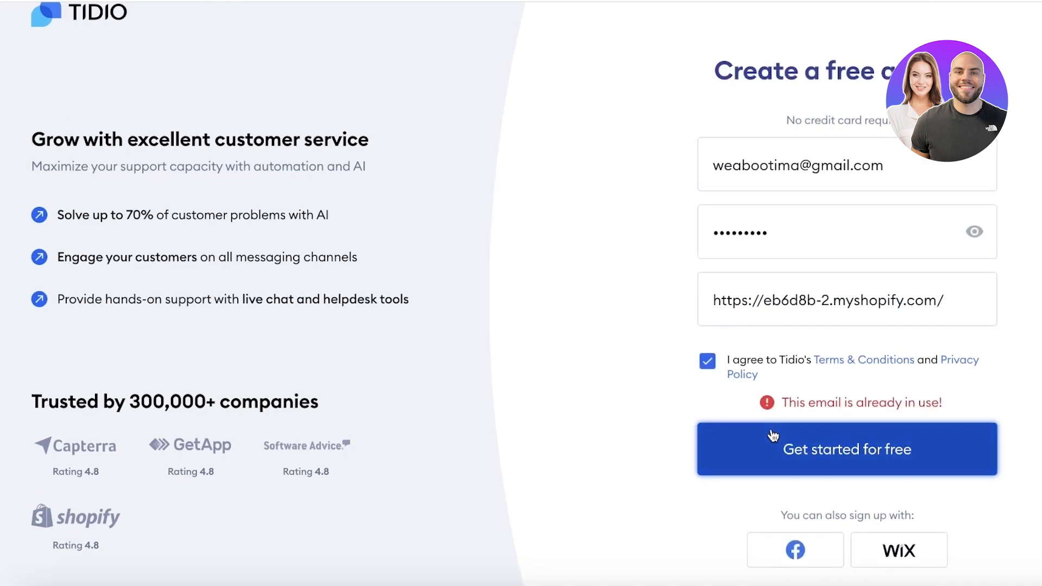
Step: Replace the already-used email with a different address and resubmit the sign-up
click(801, 166)
drag(802, 165, 713, 165)
key(Return)
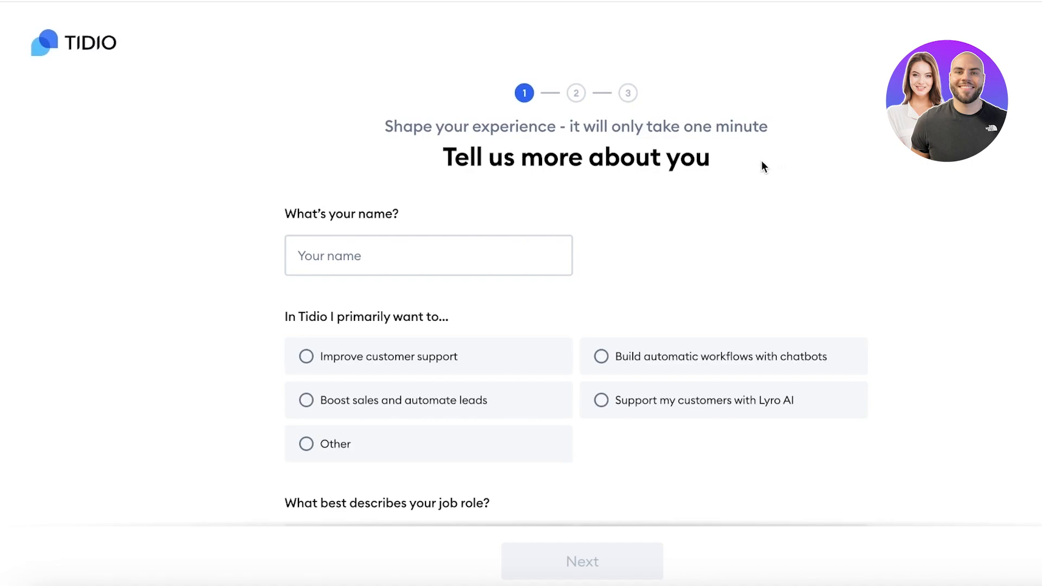
Step: Fill onboarding step 1 with the autofilled name, Founder / Owner role and Website (via Live Chat) channel
scroll(759, 164, down, 3)
click(442, 94)
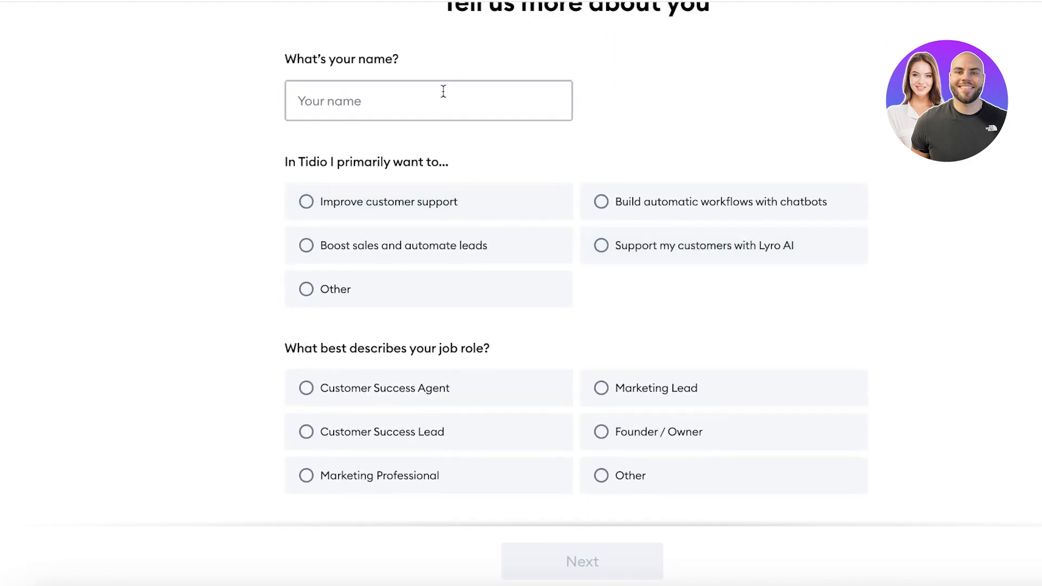
click(411, 147)
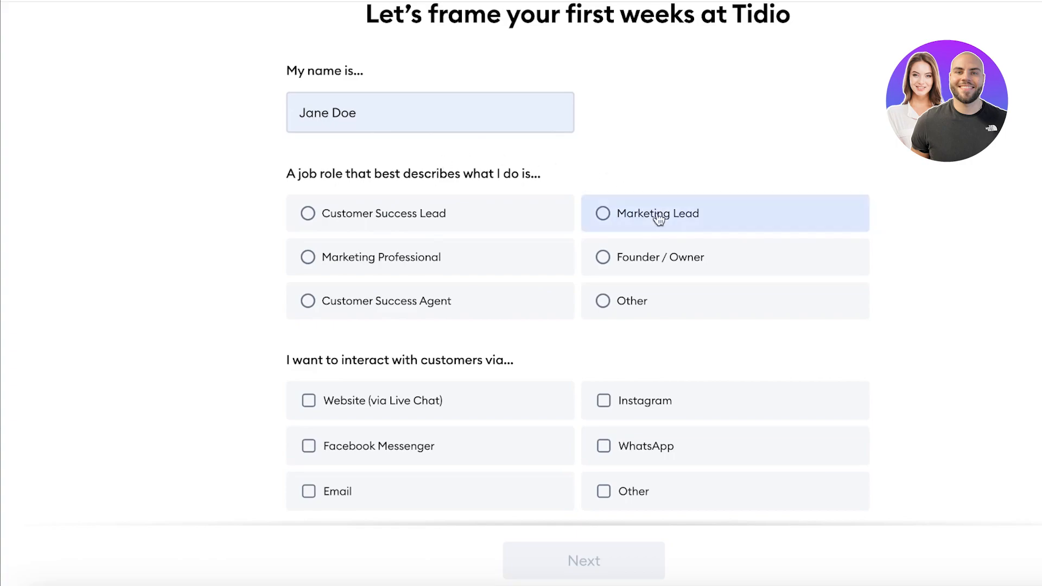
click(648, 258)
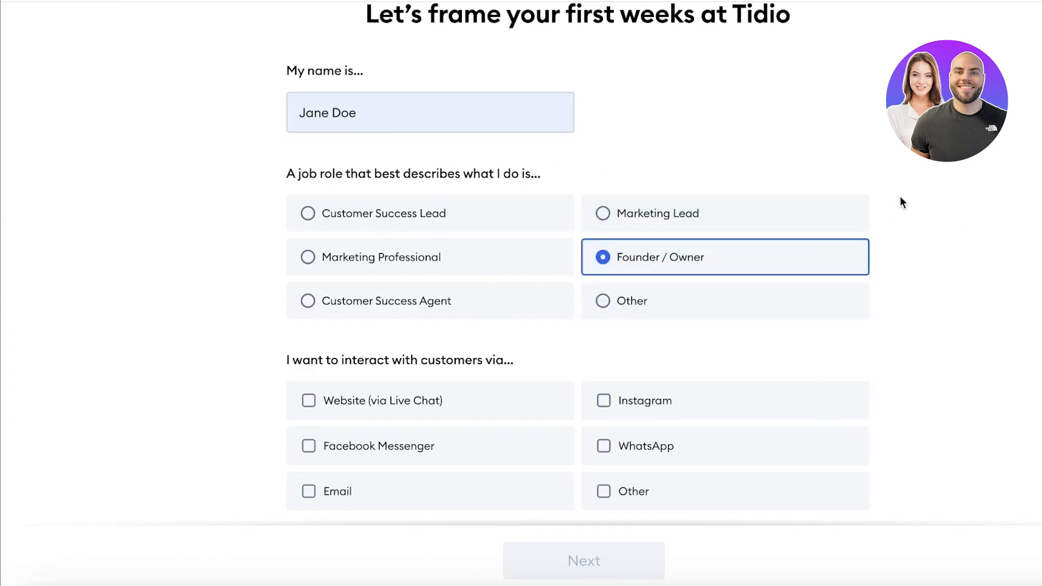
scroll(572, 275, down, 1)
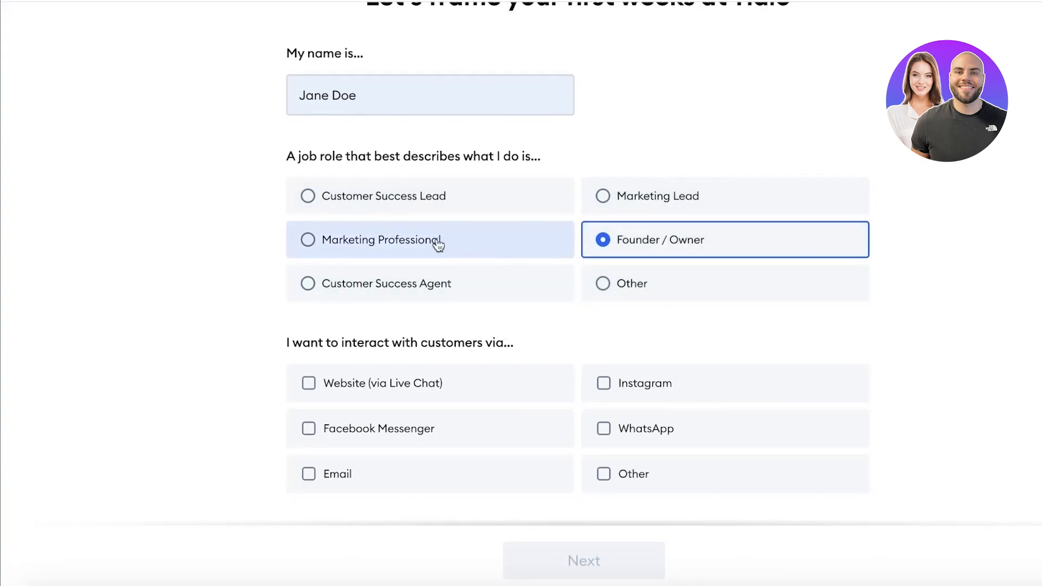
click(496, 365)
click(555, 564)
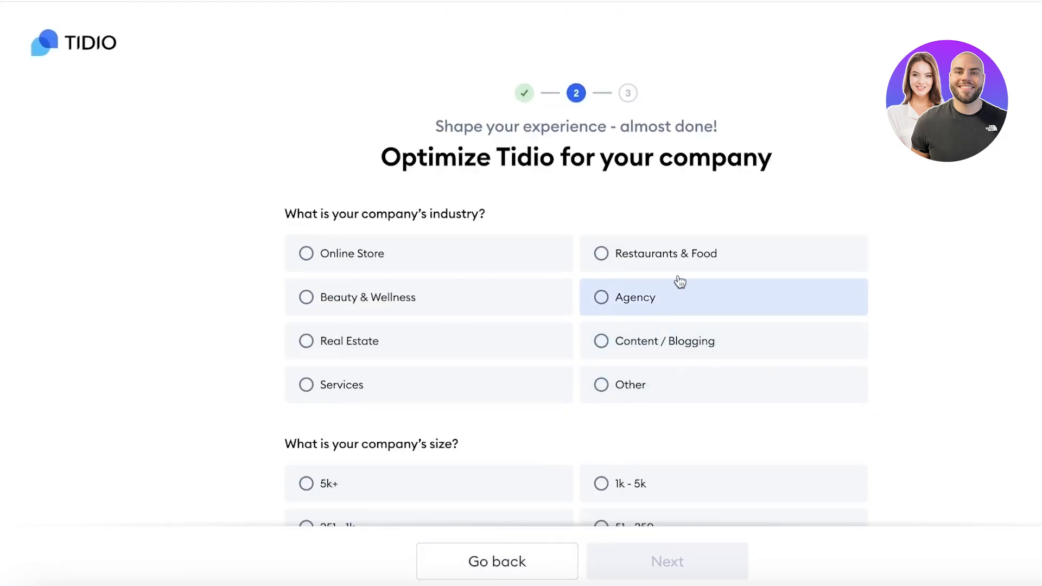
Step: Answer step 2 with 1-10 monthly inquiries, company size Only me and a Shopify-built website
scroll(503, 256, down, 8)
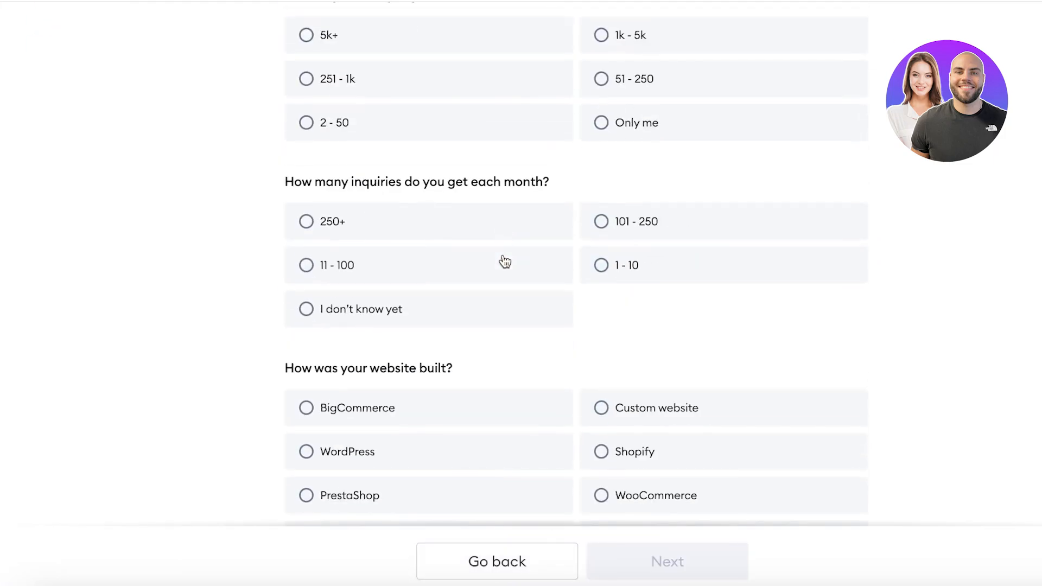
click(627, 274)
scroll(624, 282, up, 4)
click(630, 348)
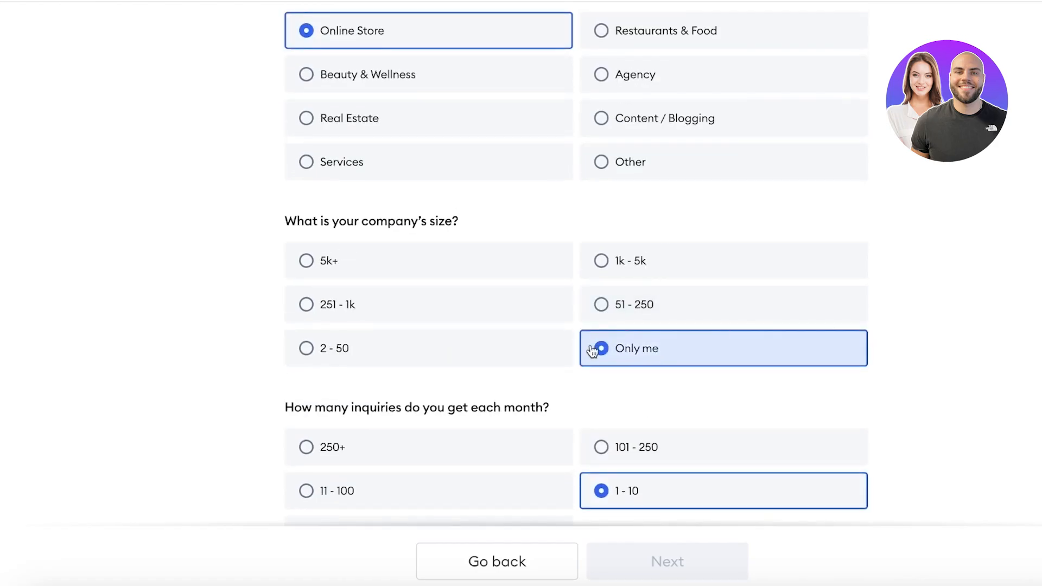
scroll(375, 302, down, 5)
click(640, 391)
click(673, 576)
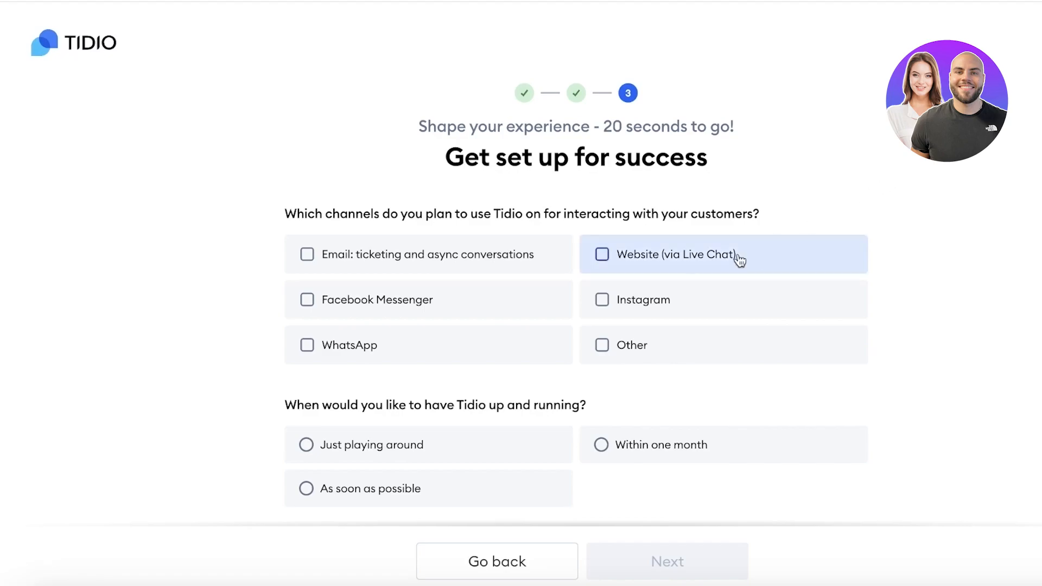
Step: Choose Email and Website channels, Just playing around, Email as current tool and Blog, then finish
click(354, 264)
click(651, 269)
scroll(647, 271, down, 4)
click(403, 252)
scroll(402, 261, down, 4)
click(366, 156)
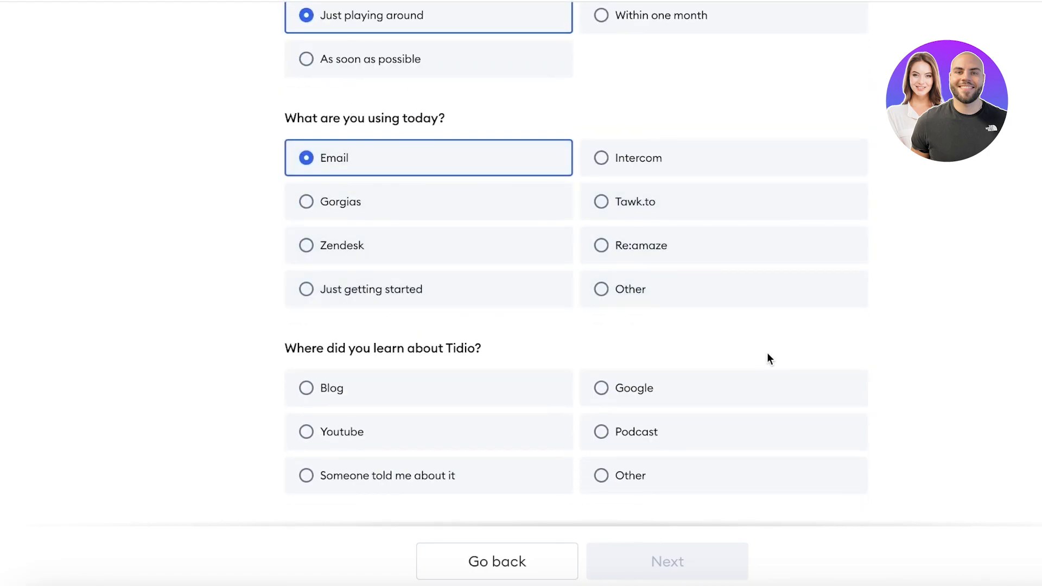
click(516, 388)
click(681, 559)
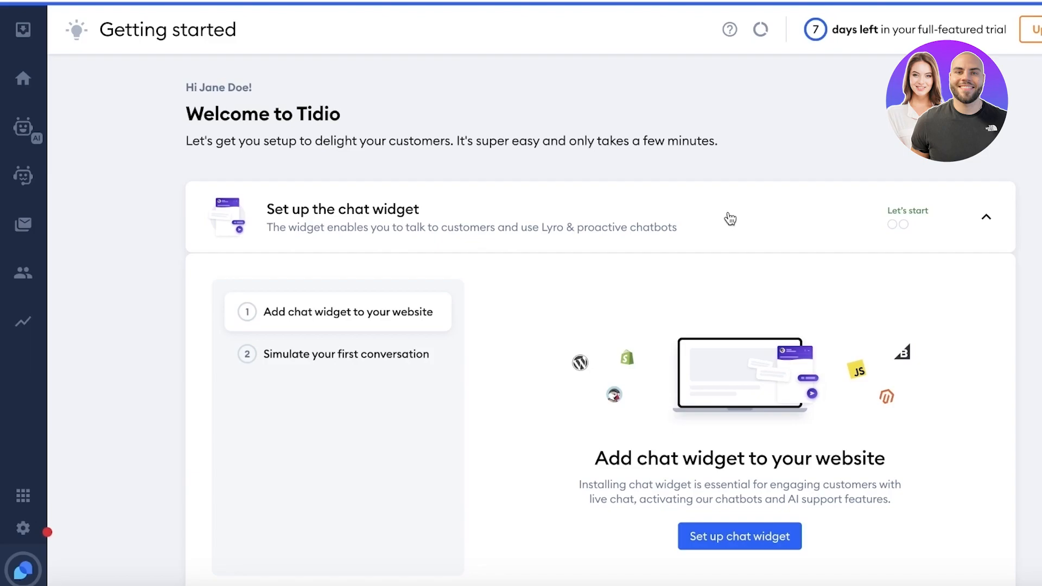
Step: Look over the Home dashboard and Customers page, then return to the Chatbots Strategies page
scroll(747, 191, down, 3)
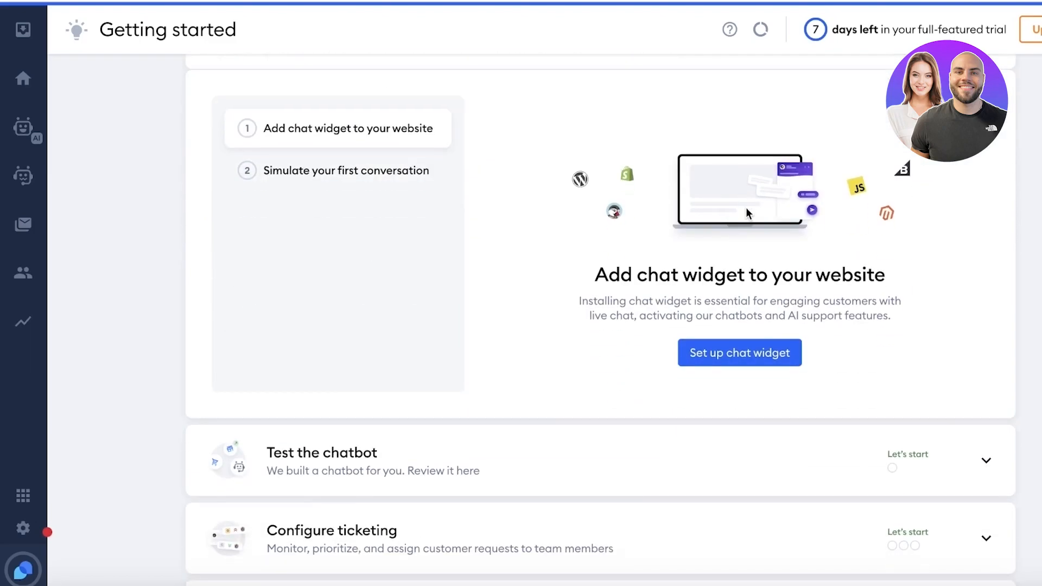
scroll(744, 207, up, 3)
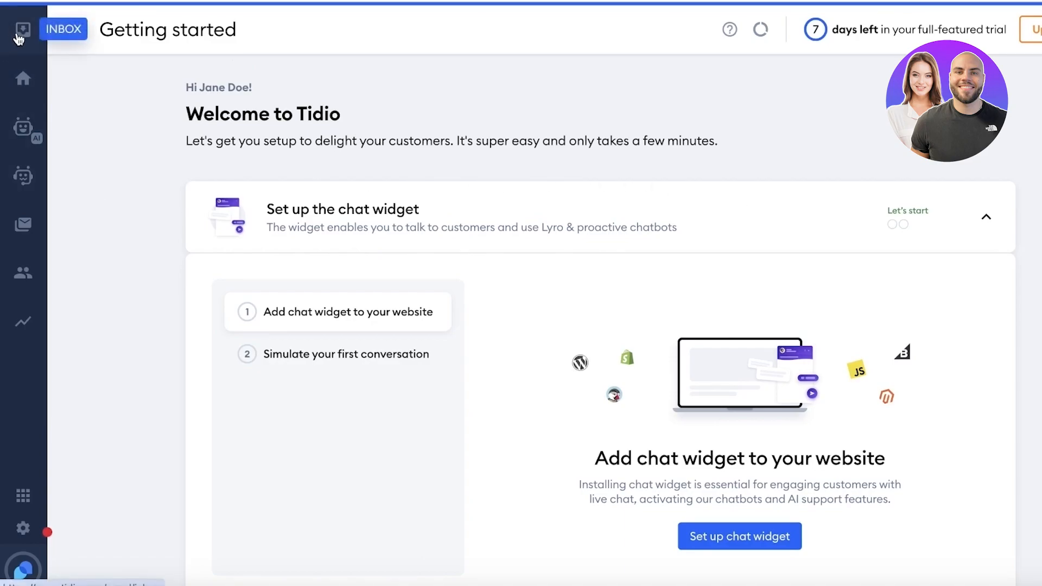
click(16, 87)
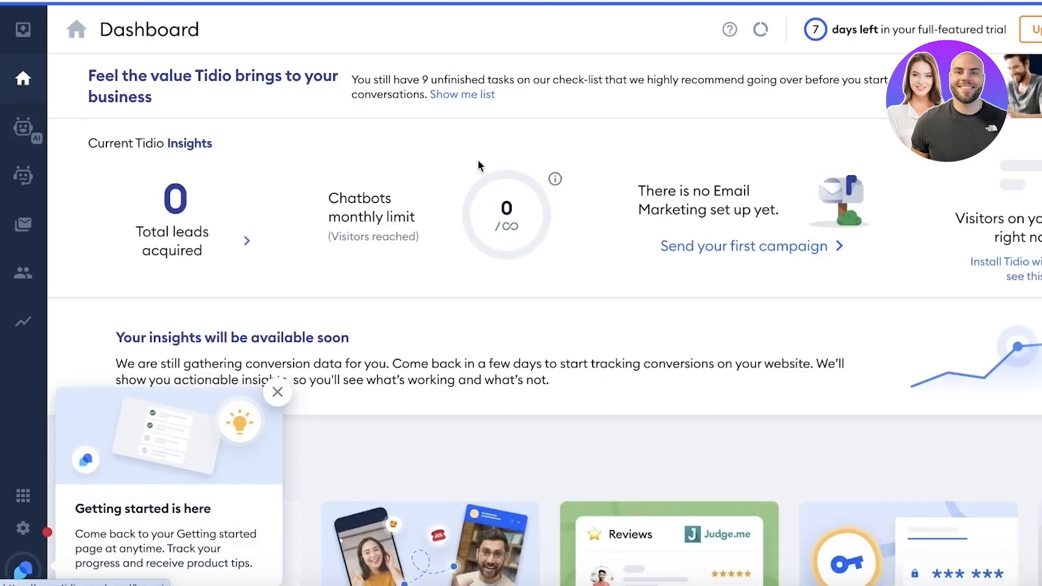
mouse_move(511, 194)
scroll(510, 194, down, 1)
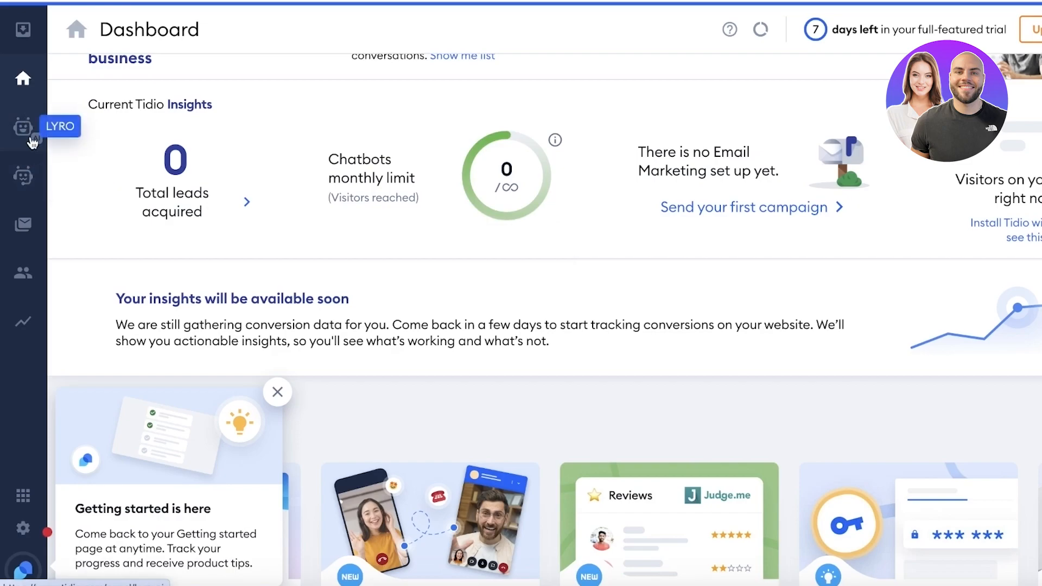
click(25, 176)
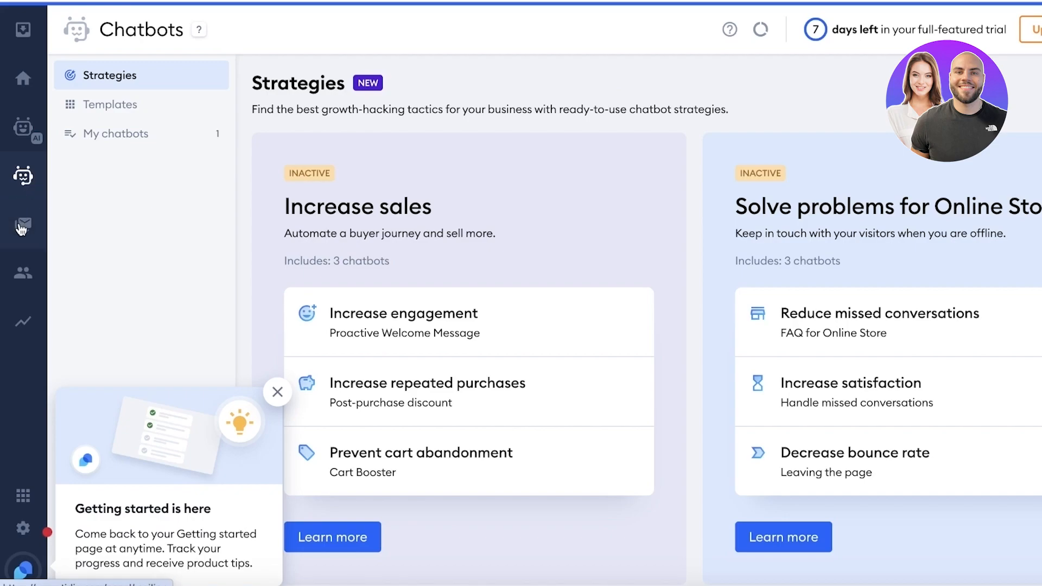
click(20, 277)
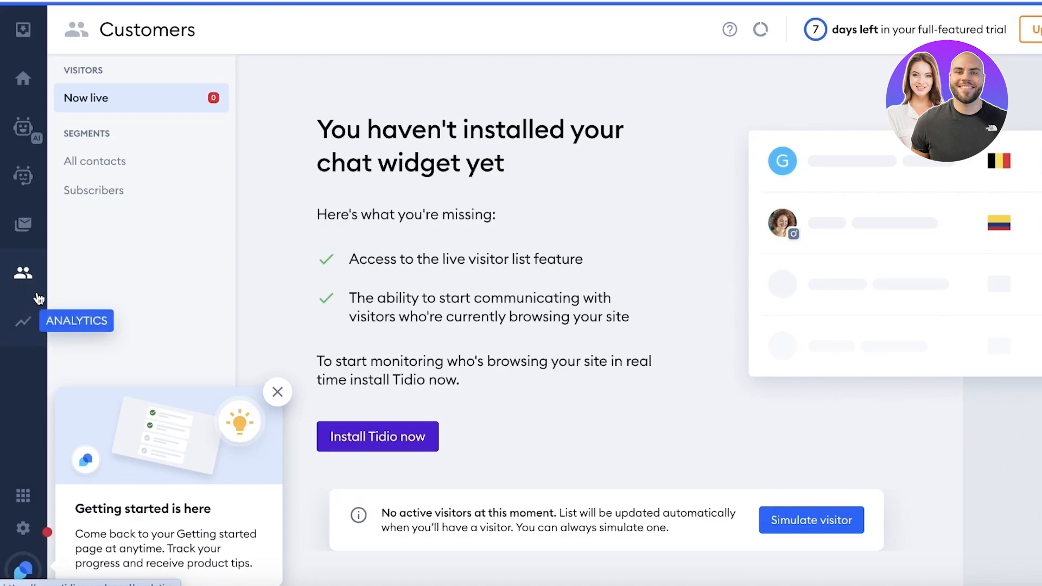
click(15, 199)
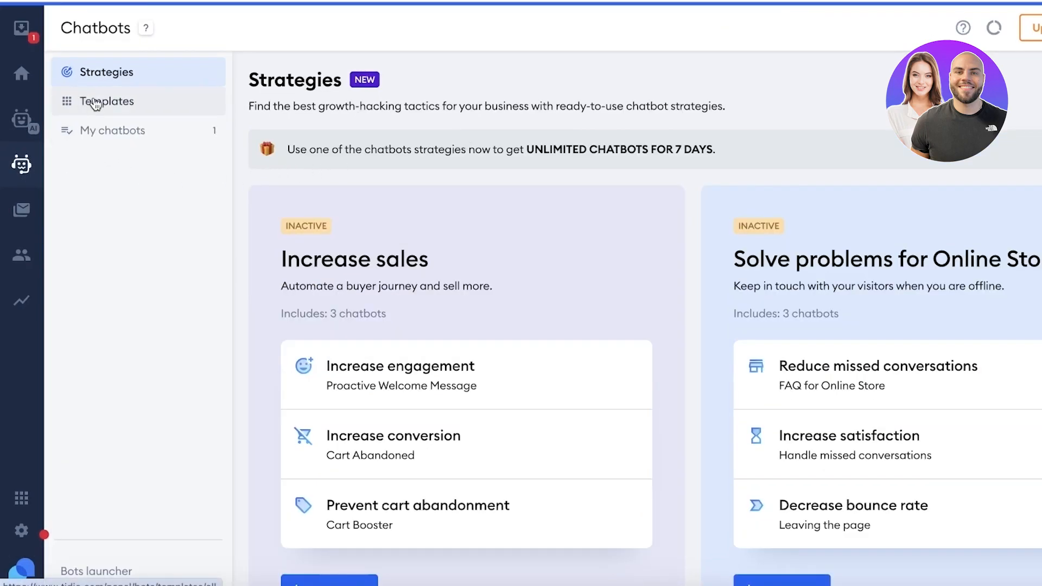
Step: Browse the chatbot Templates list and open the Cart Abandoned template's details
click(95, 104)
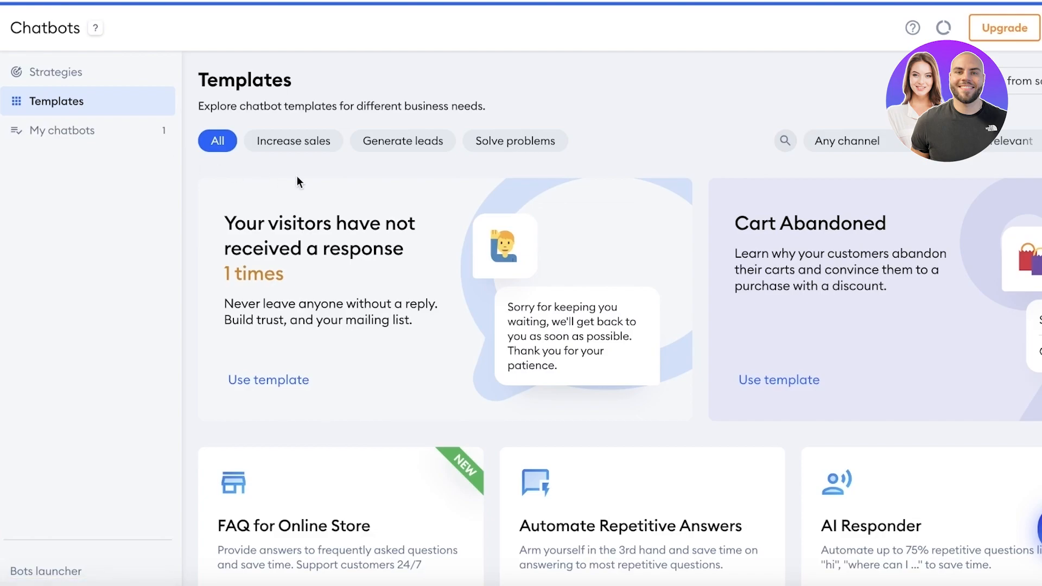
scroll(597, 233, down, 5)
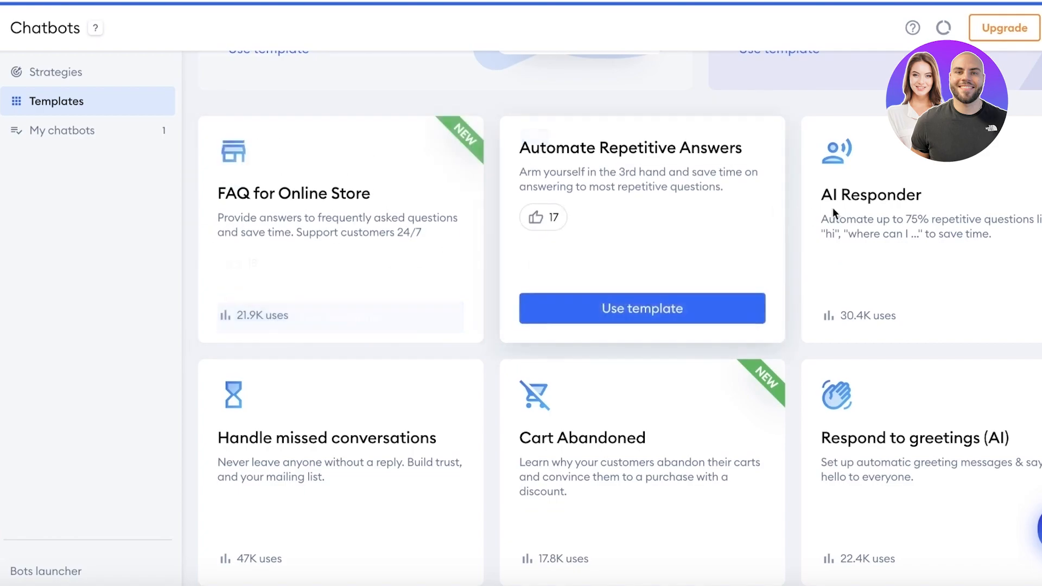
scroll(743, 222, down, 5)
scroll(693, 201, down, 3)
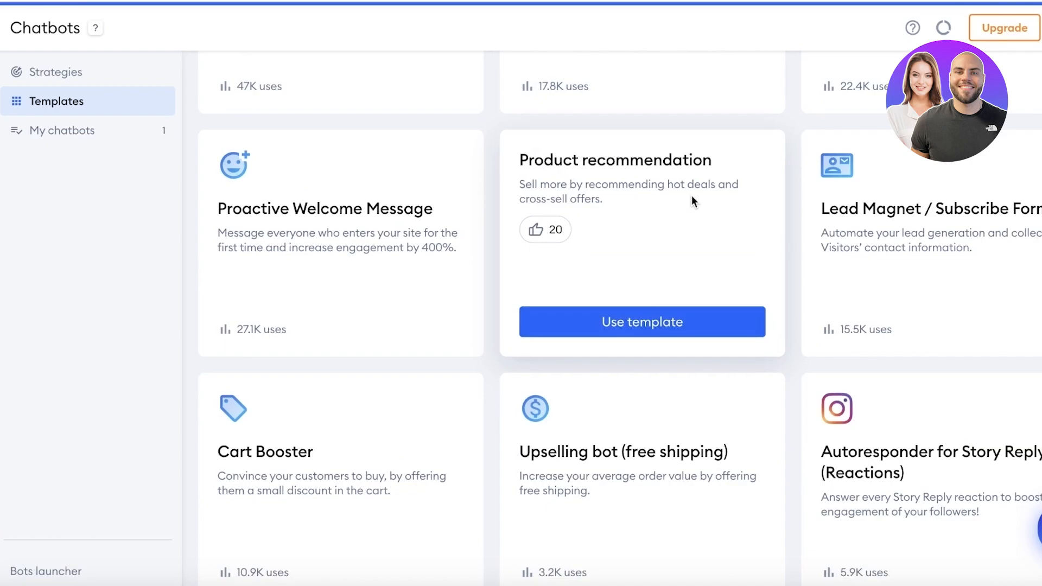
scroll(744, 216, down, 1)
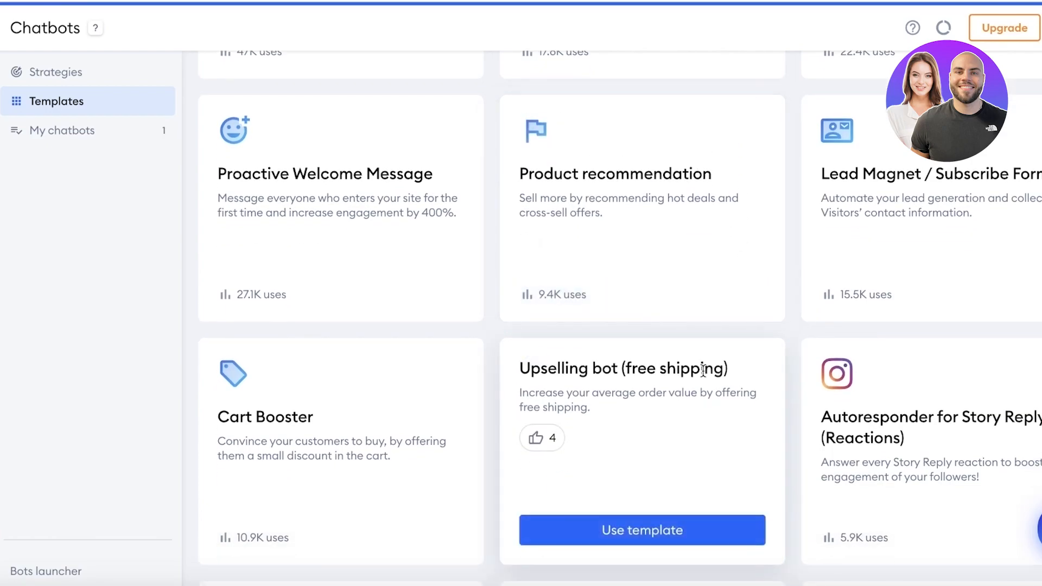
scroll(703, 371, down, 7)
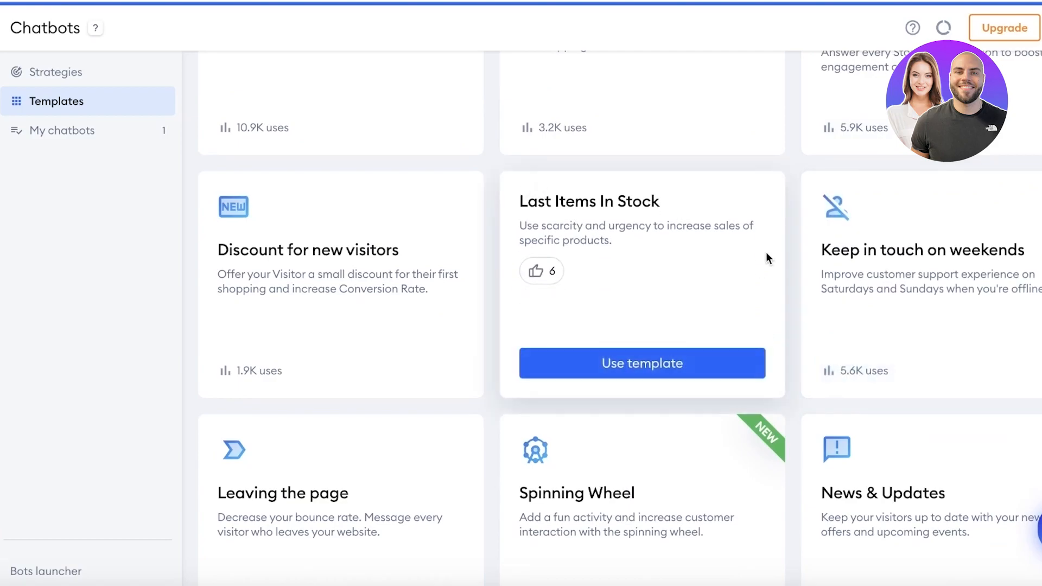
scroll(715, 272, down, 2)
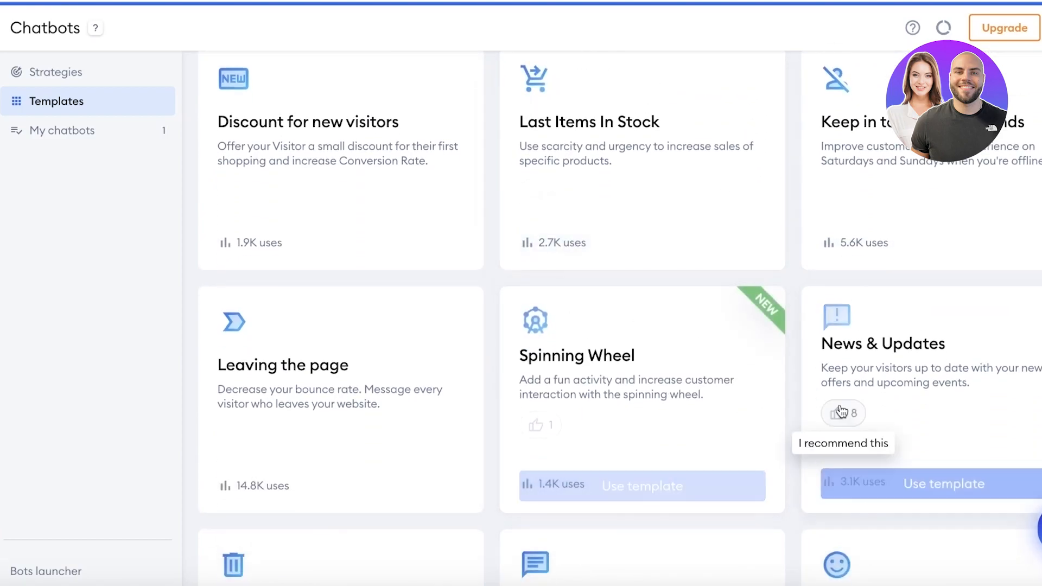
scroll(454, 365, down, 3)
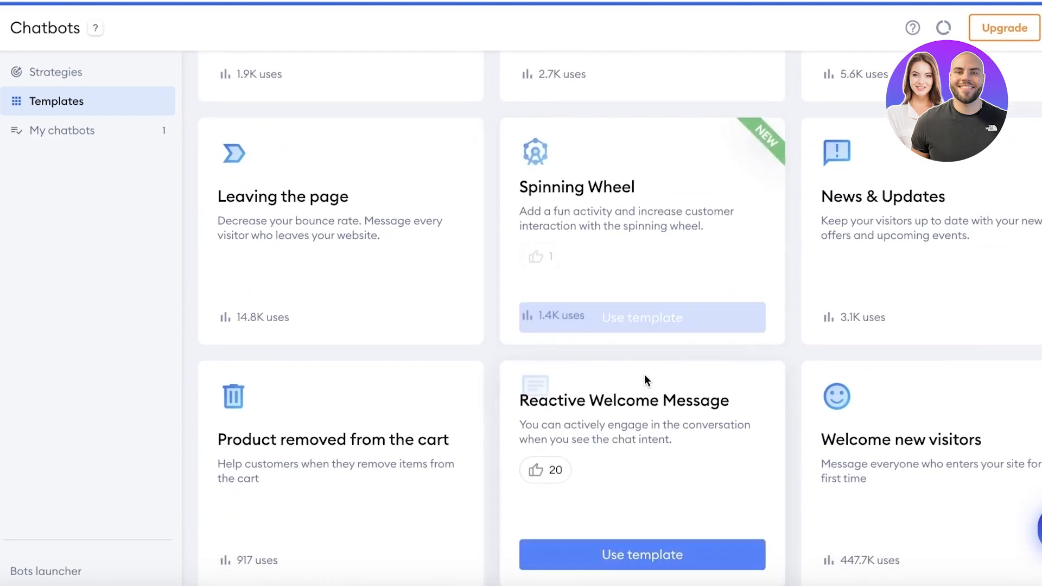
scroll(630, 399, down, 6)
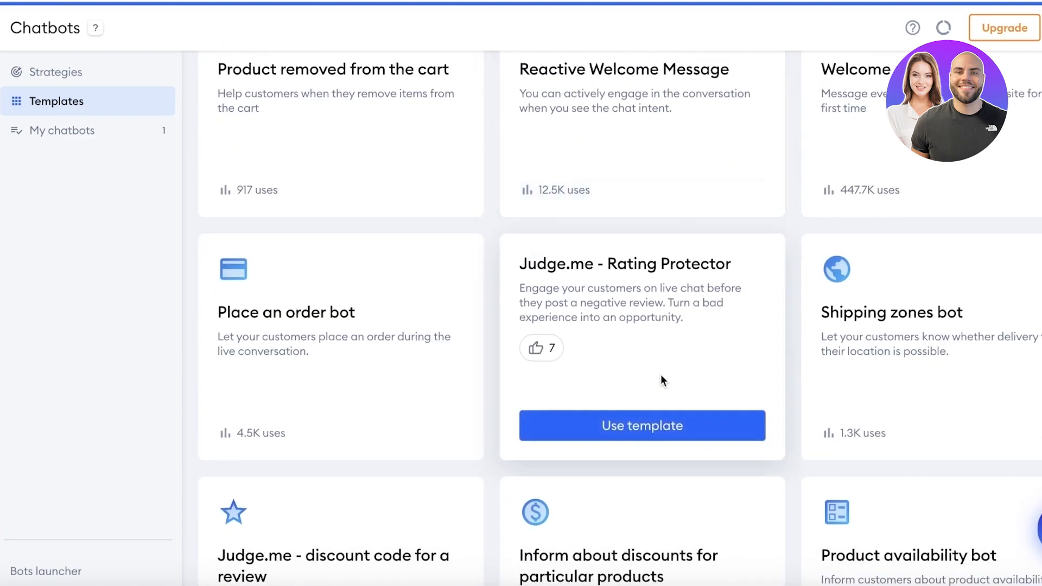
scroll(732, 374, down, 6)
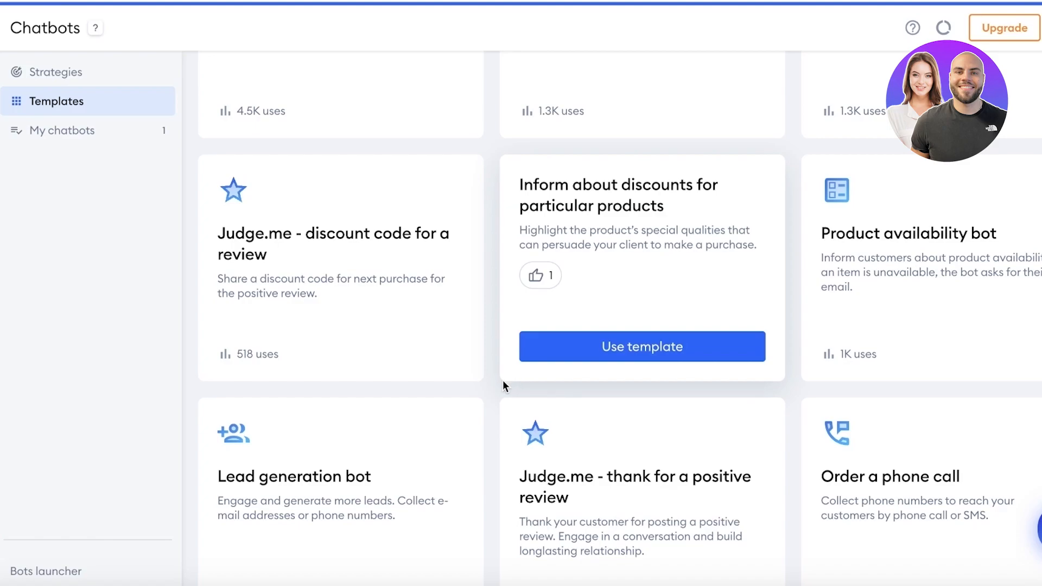
scroll(502, 383, up, 10)
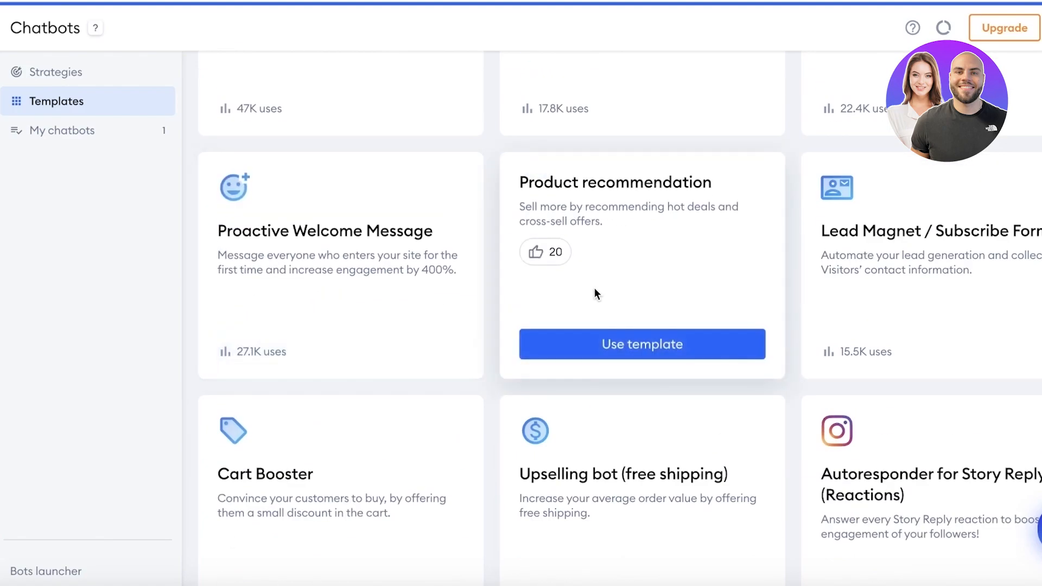
scroll(596, 294, up, 2)
scroll(596, 293, up, 5)
scroll(595, 295, down, 4)
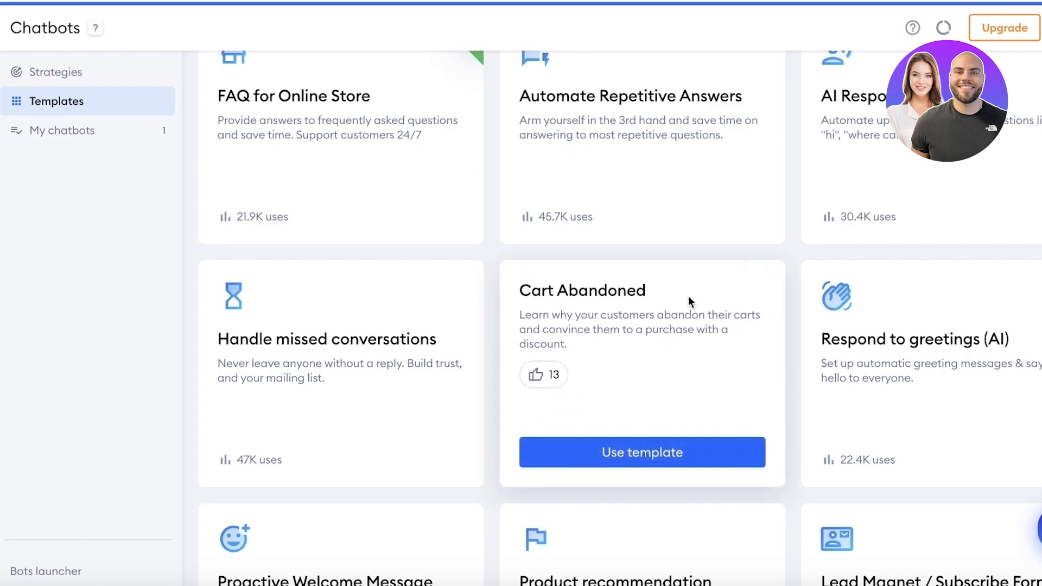
click(667, 440)
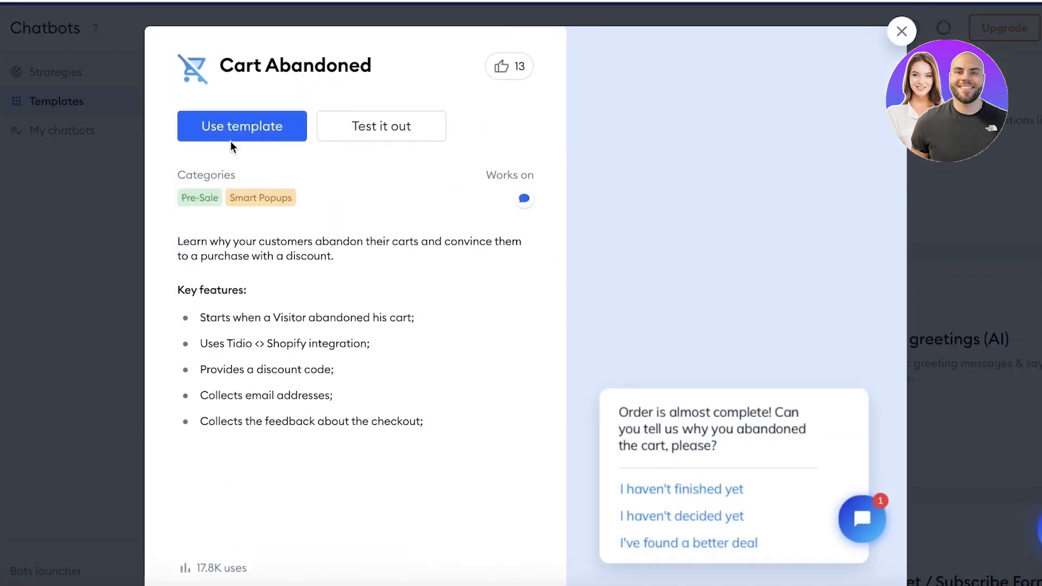
Step: Test-run the Cart Abandoned bot in the preview and reply 'I haven't decided yet'
click(354, 129)
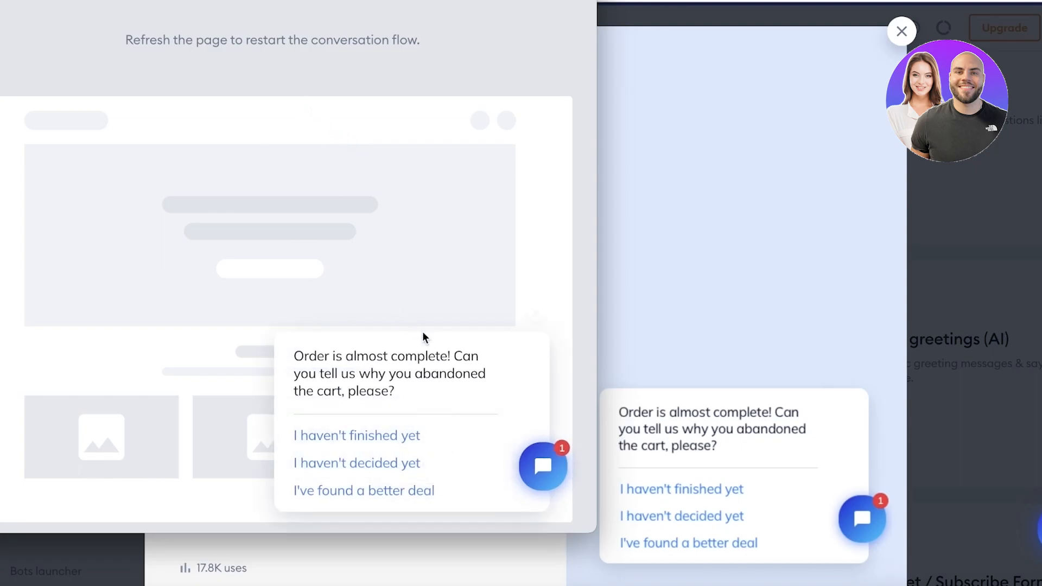
click(527, 477)
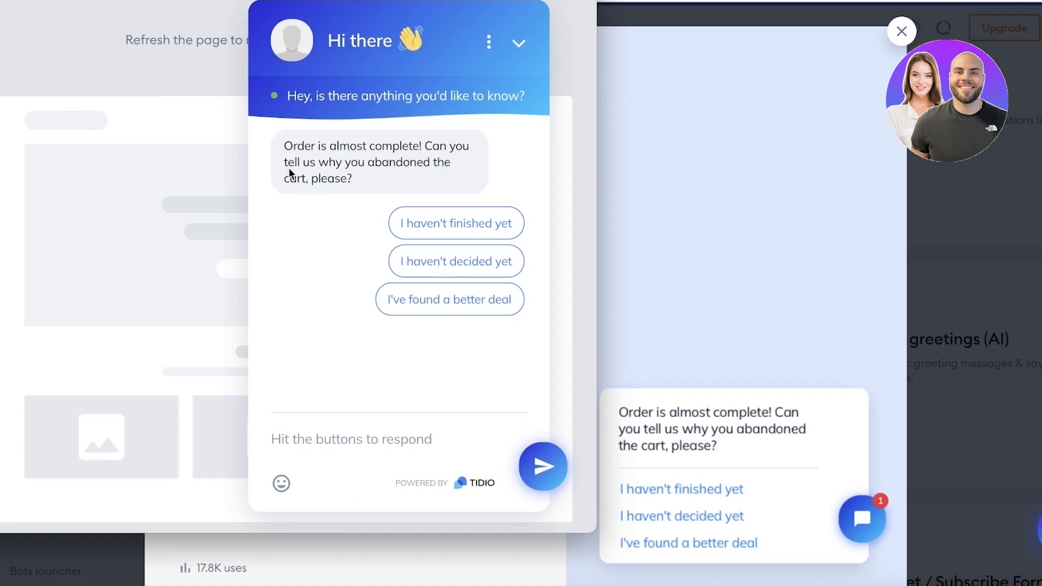
drag(303, 162, 399, 186)
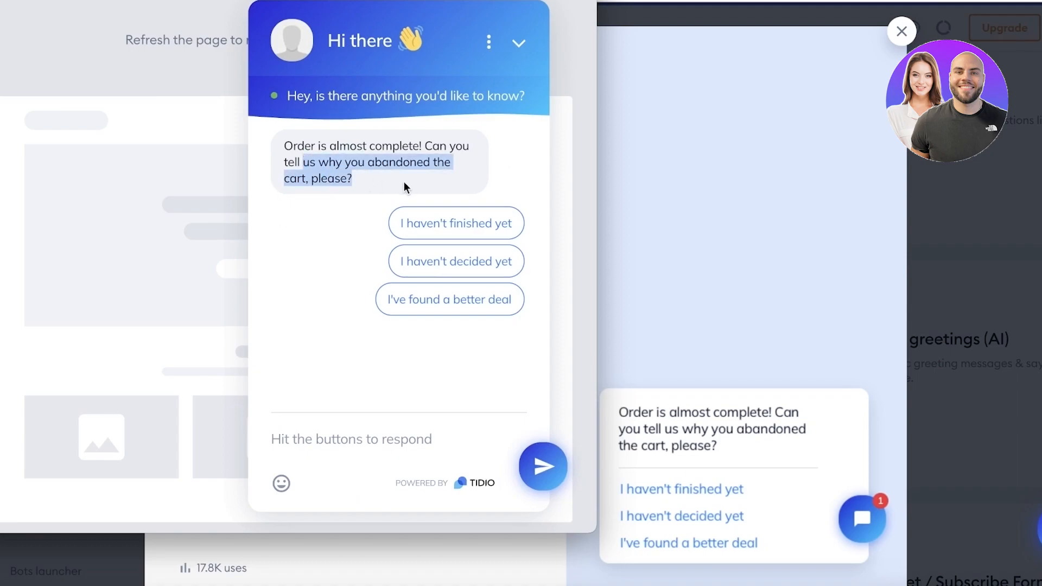
click(416, 179)
click(457, 263)
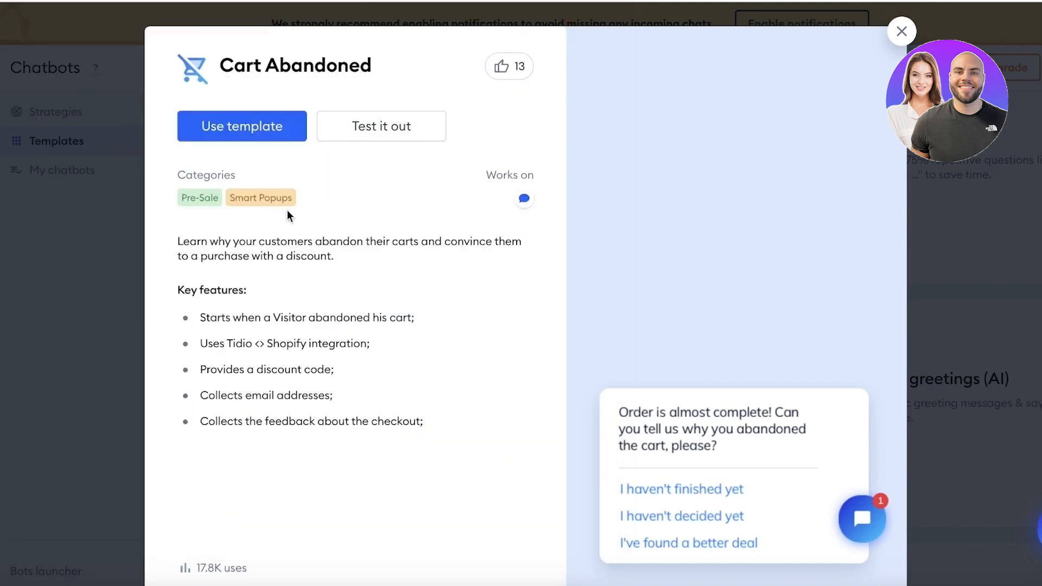
Step: Use the Cart Abandoned template and add 'Don't Miss out!' to the first message, cart question on a new line
click(256, 128)
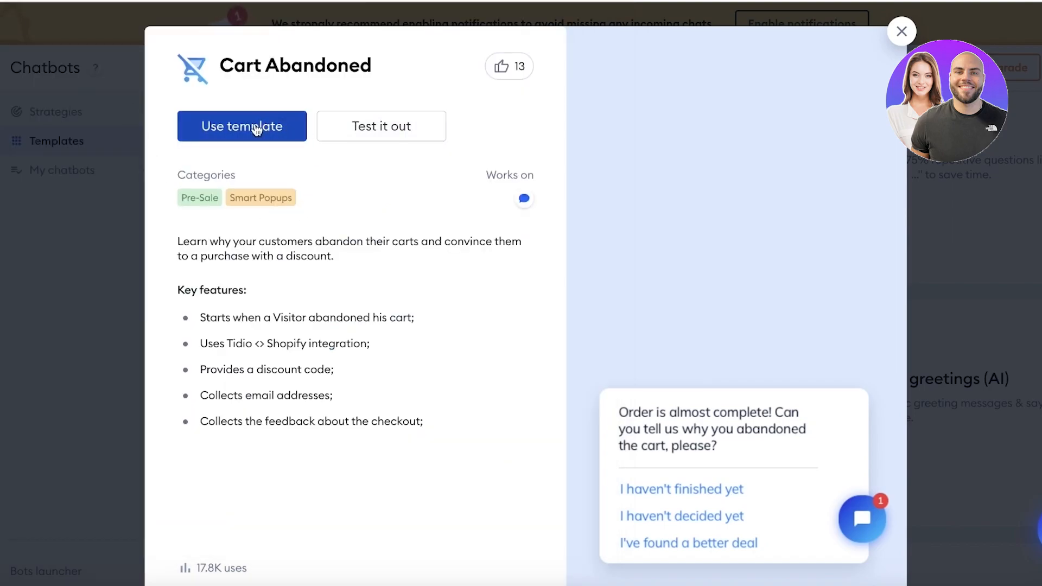
click(451, 207)
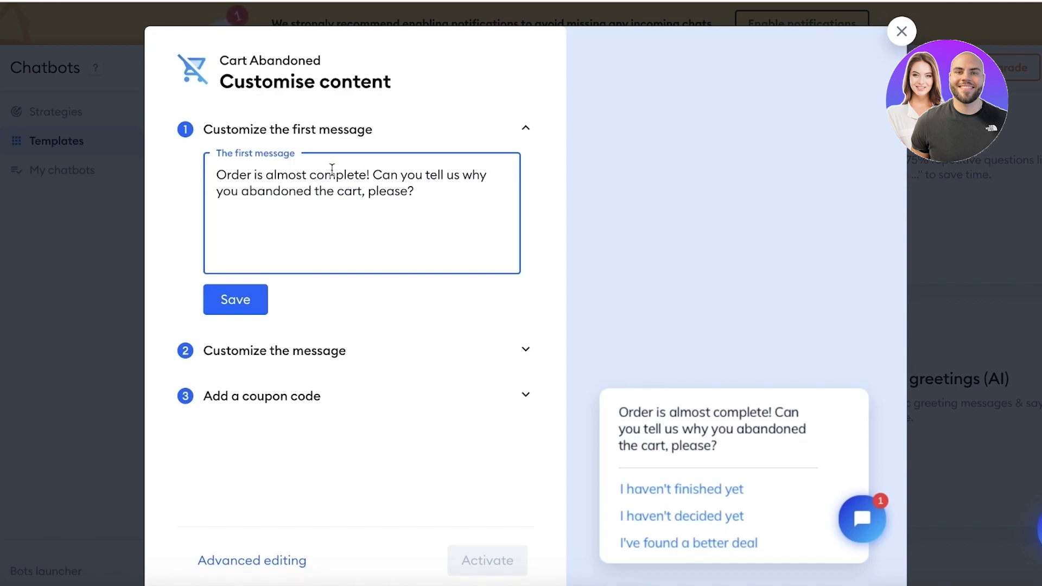
text(Dont't)
key(BackSpace)
key(BackSpace)
key(BackSpace)
key(BackSpace)
text('t Miss out)
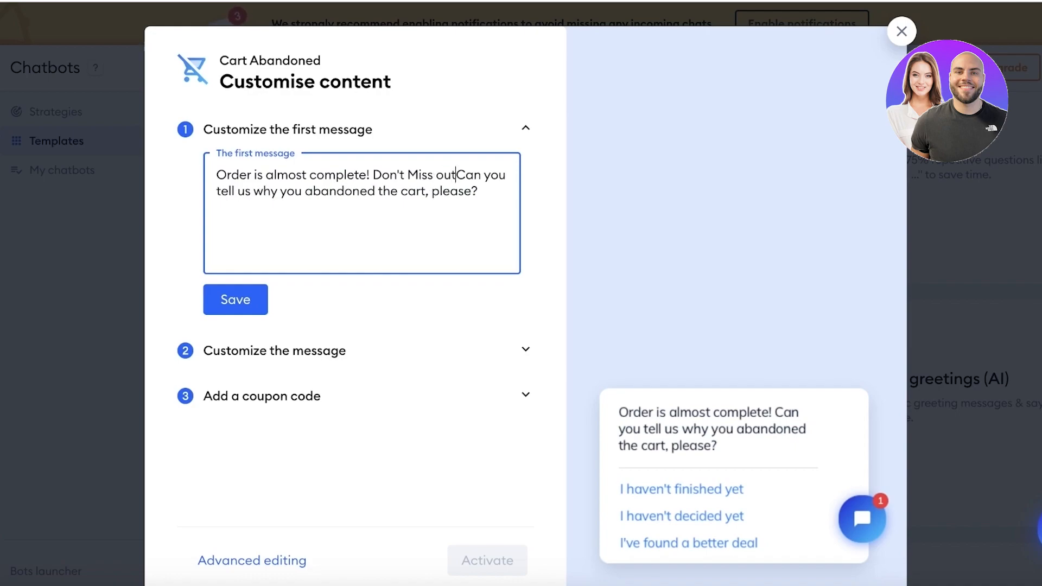
text(!)
key(Return)
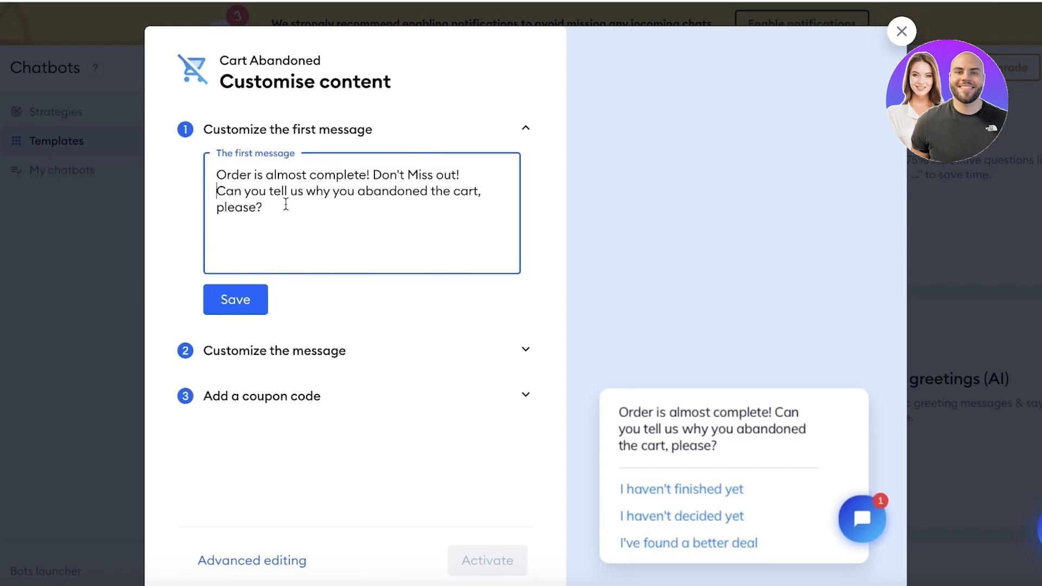
Step: Save the first message and change the code message's discount from 15% to 5%
click(237, 308)
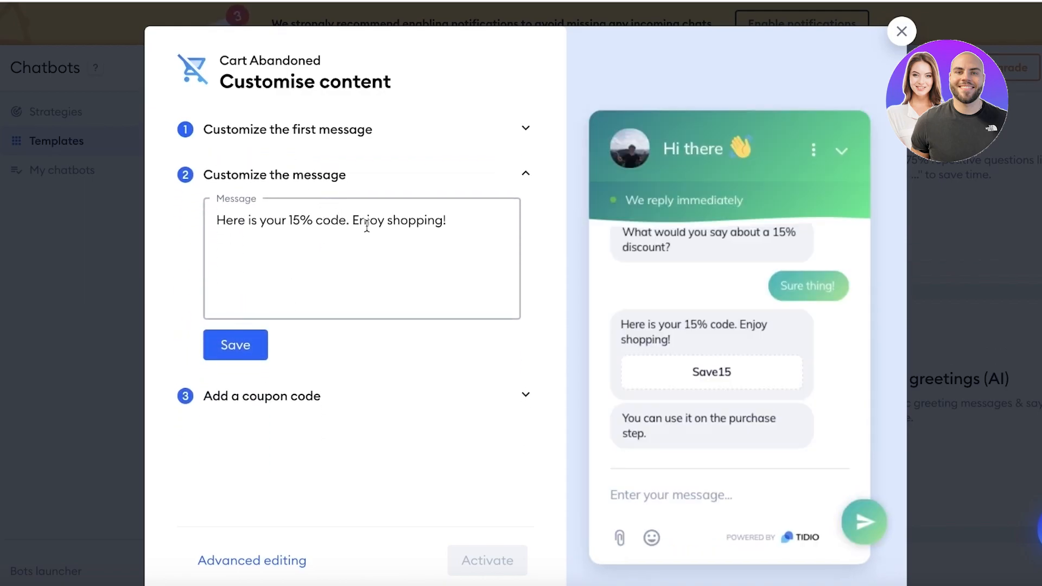
click(299, 222)
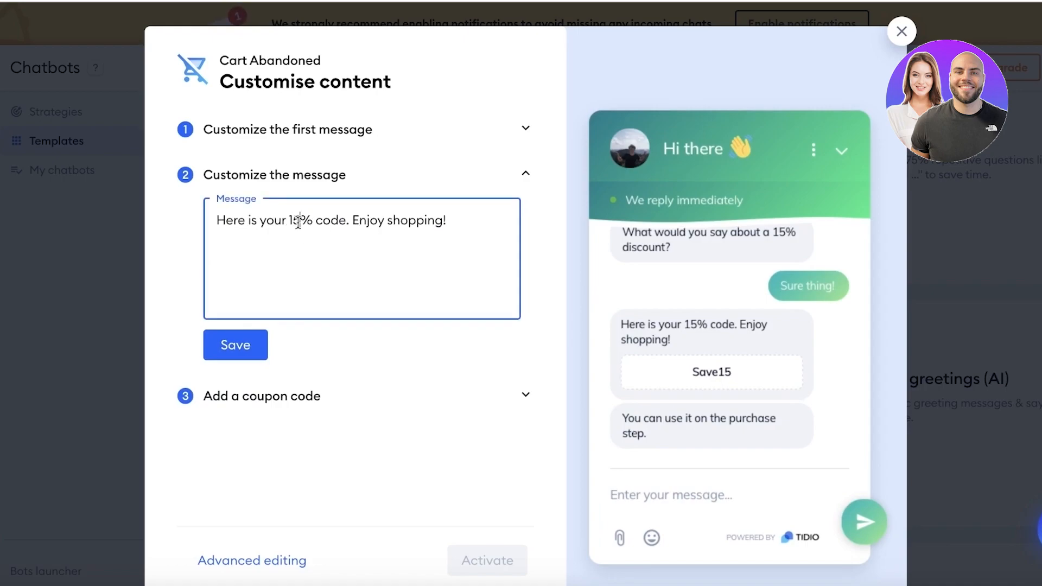
key(Delete)
key(BackSpace)
text(5)
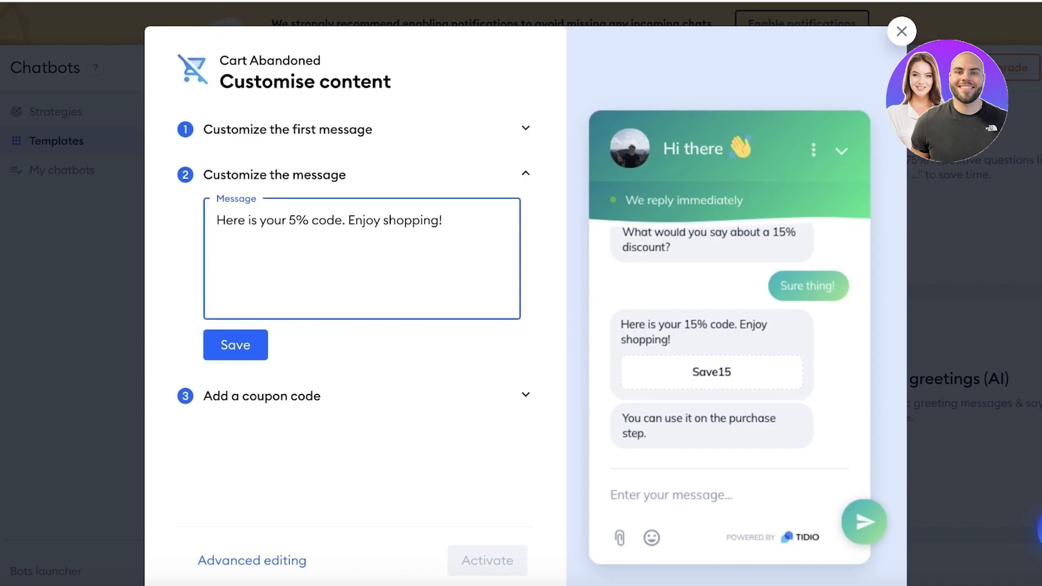
click(253, 336)
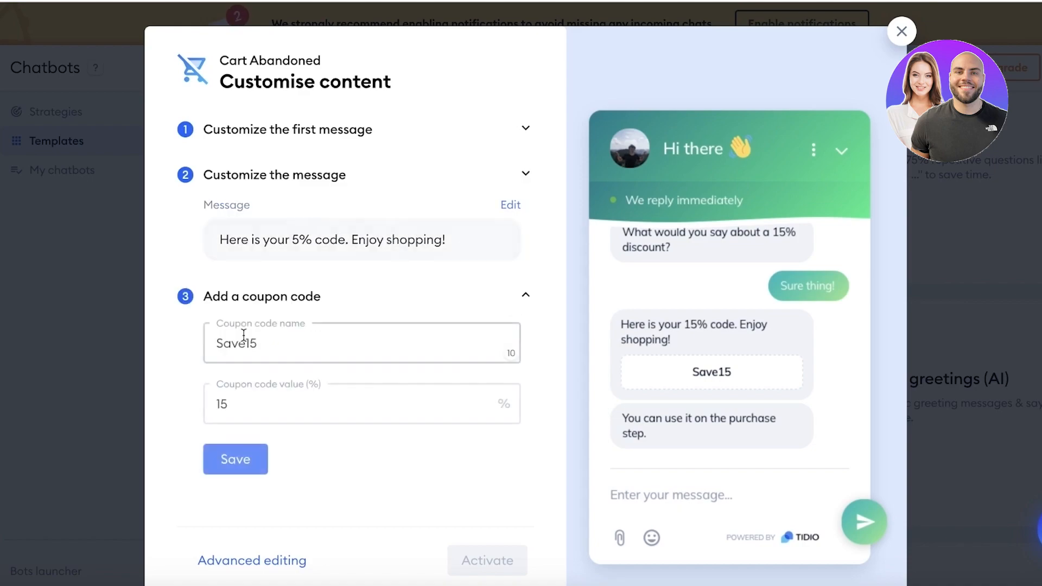
Step: Set the coupon to name Save5 with a 5% value and save the coupon settings
click(260, 269)
click(409, 231)
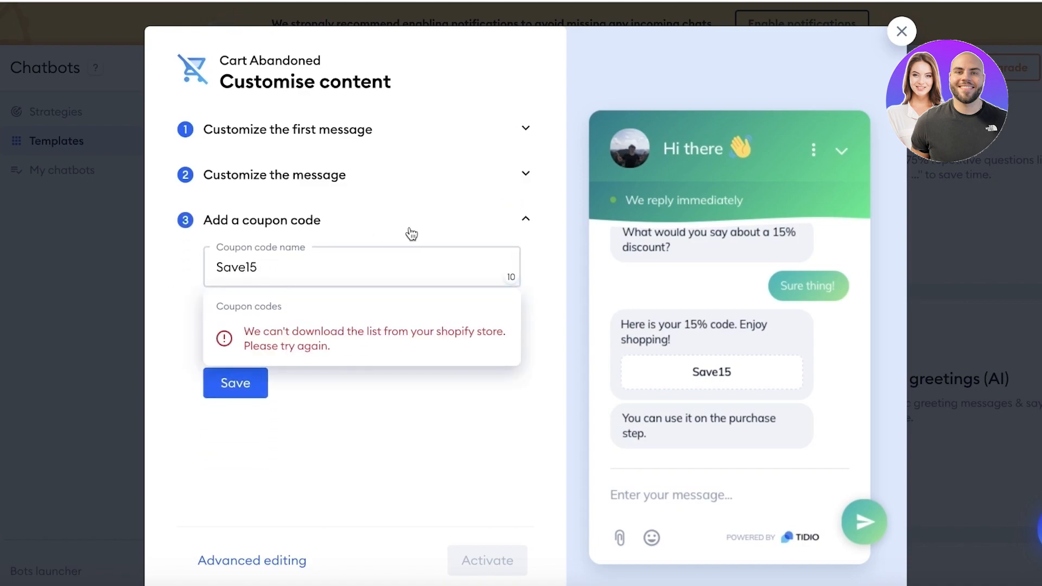
click(363, 225)
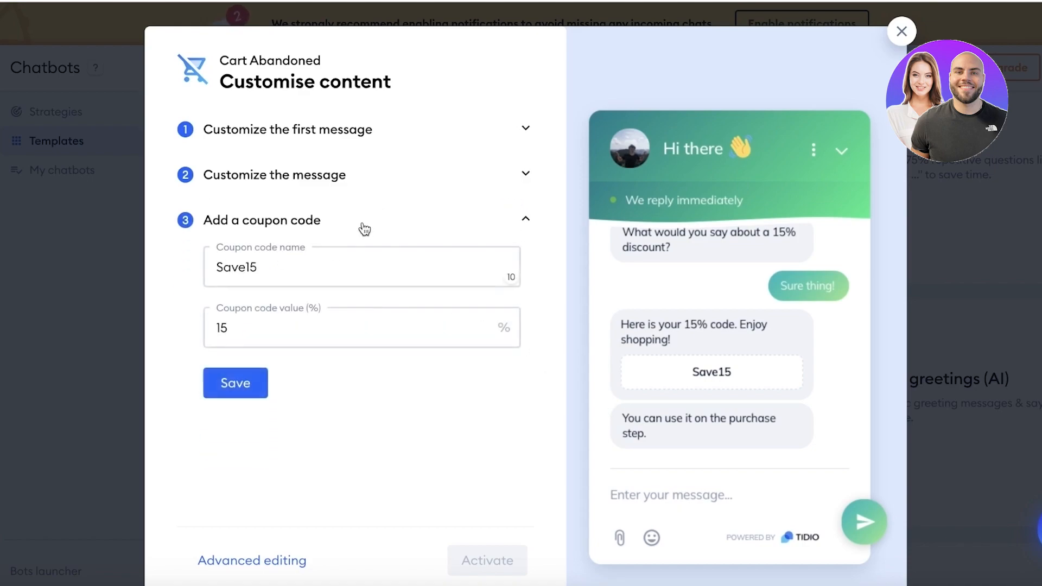
click(287, 336)
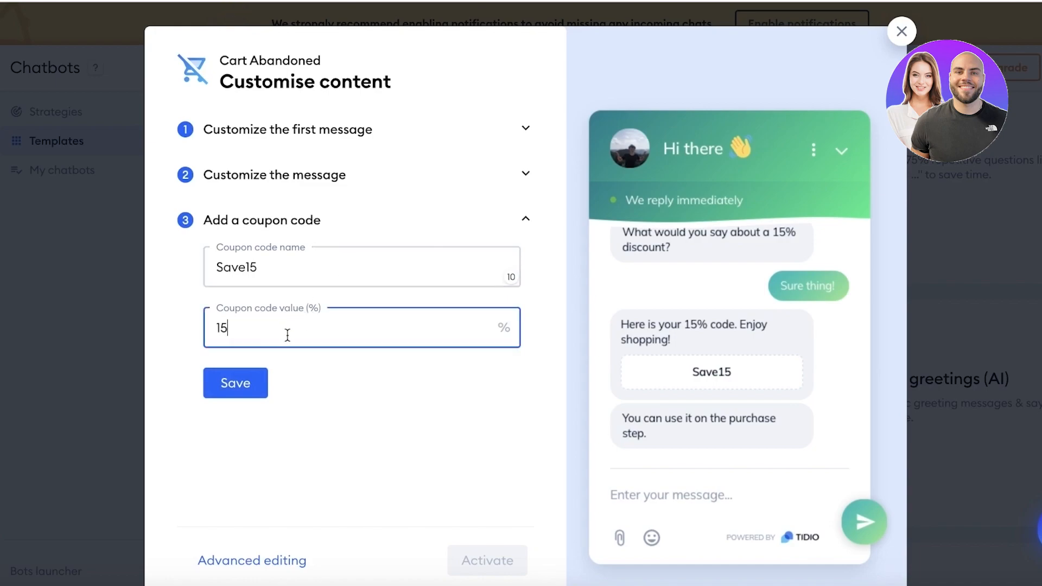
key(BackSpace)
text(0)
click(323, 279)
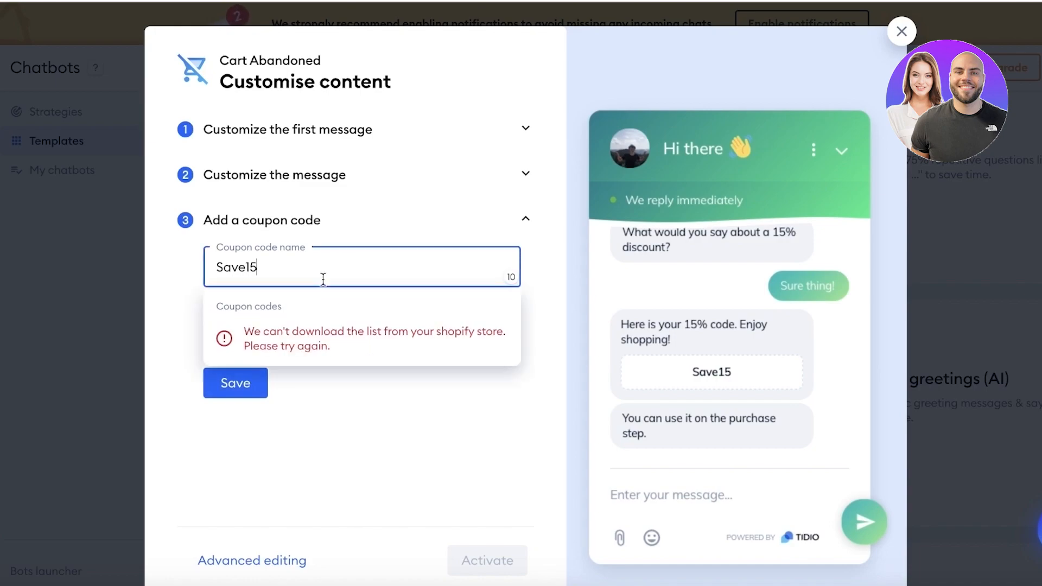
key(BackSpace)
key(BackSpace)
text(5)
click(232, 385)
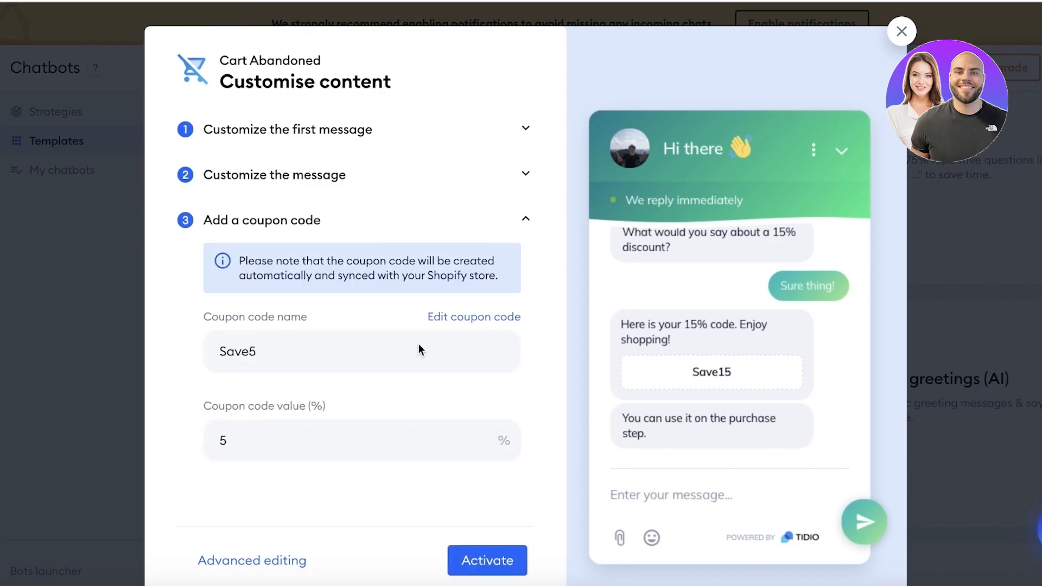
scroll(423, 358, down, 1)
Step: Try activating the Cart Abandoned bot, then open Live Chat Appearance settings from the sidebar gear
click(505, 542)
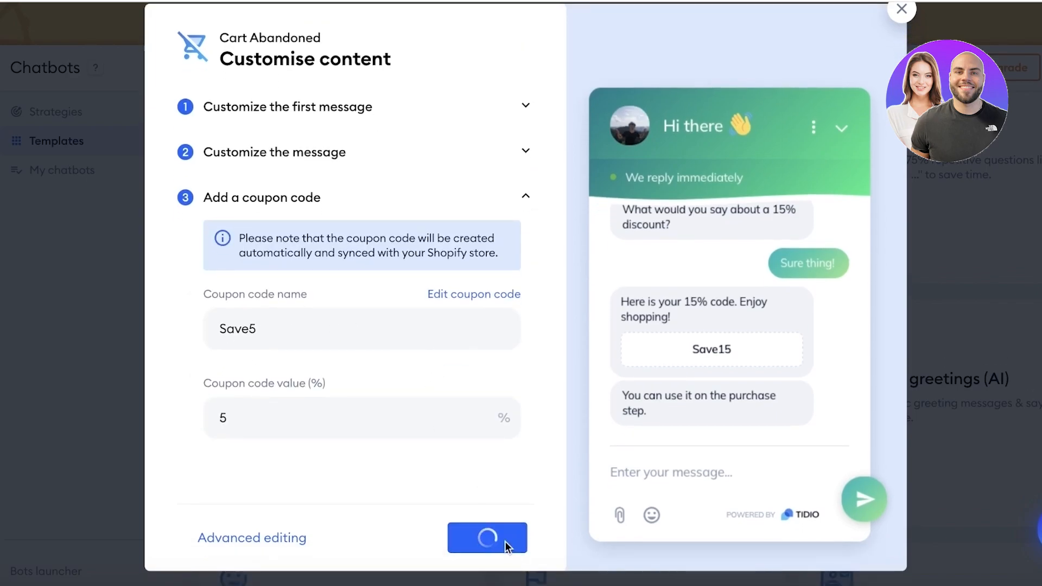
scroll(554, 339, up, 8)
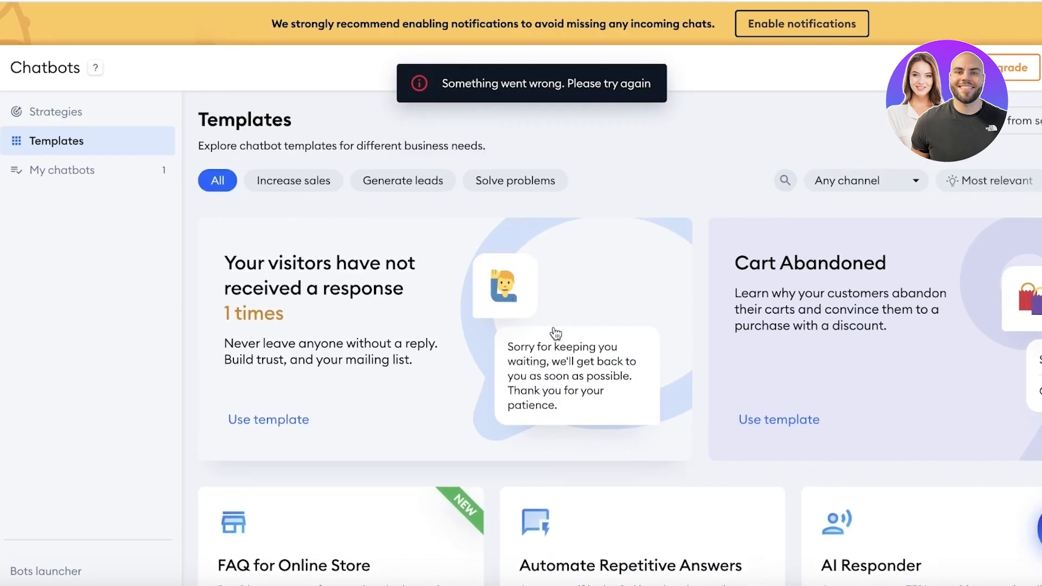
scroll(575, 305, down, 15)
scroll(683, 339, up, 10)
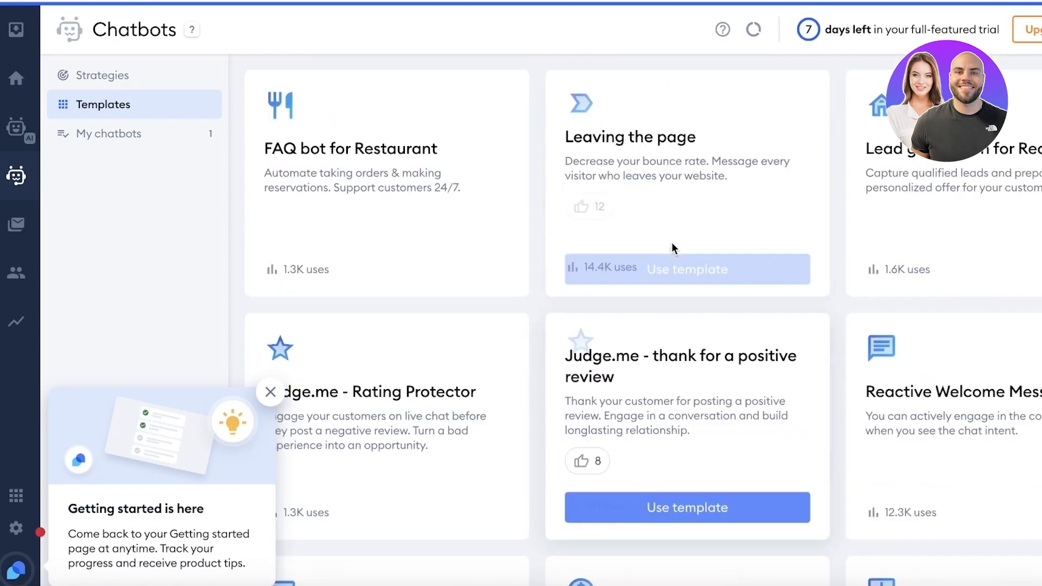
scroll(521, 271, up, 9)
scroll(372, 198, up, 6)
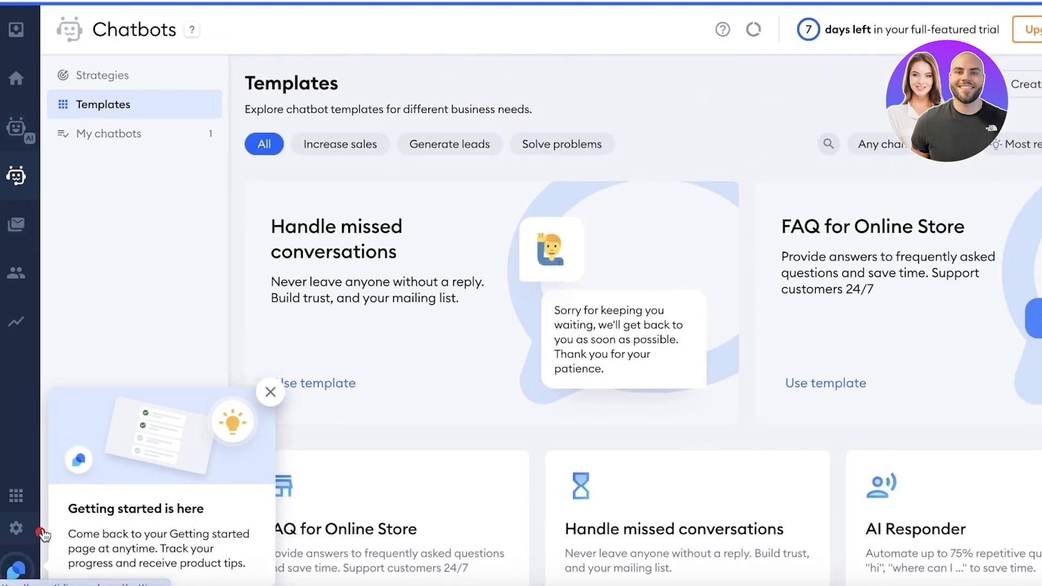
click(18, 529)
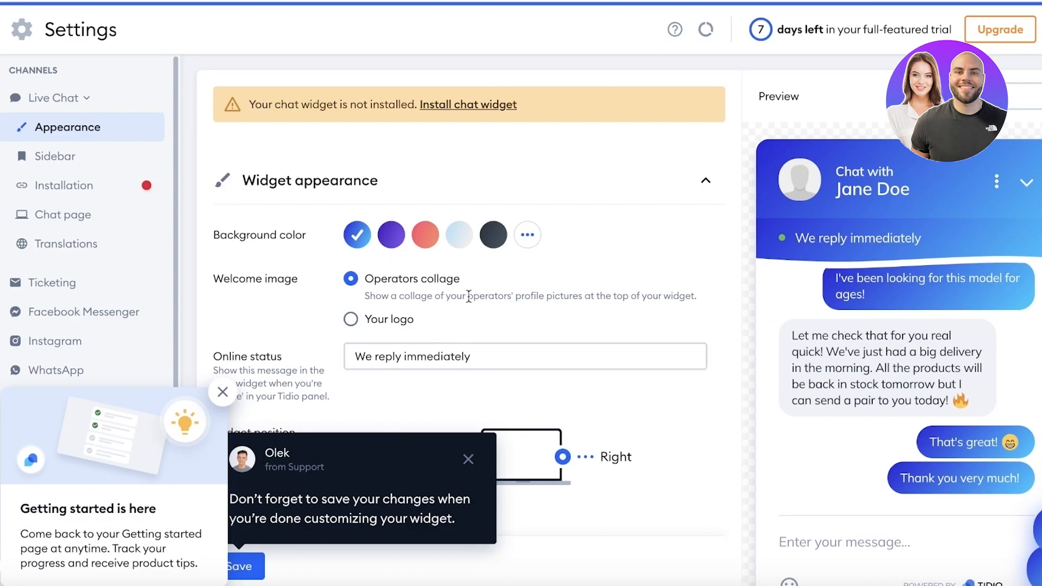
Step: Set the widget background to the purple gradient from the full colour palette
scroll(380, 76, down, 2)
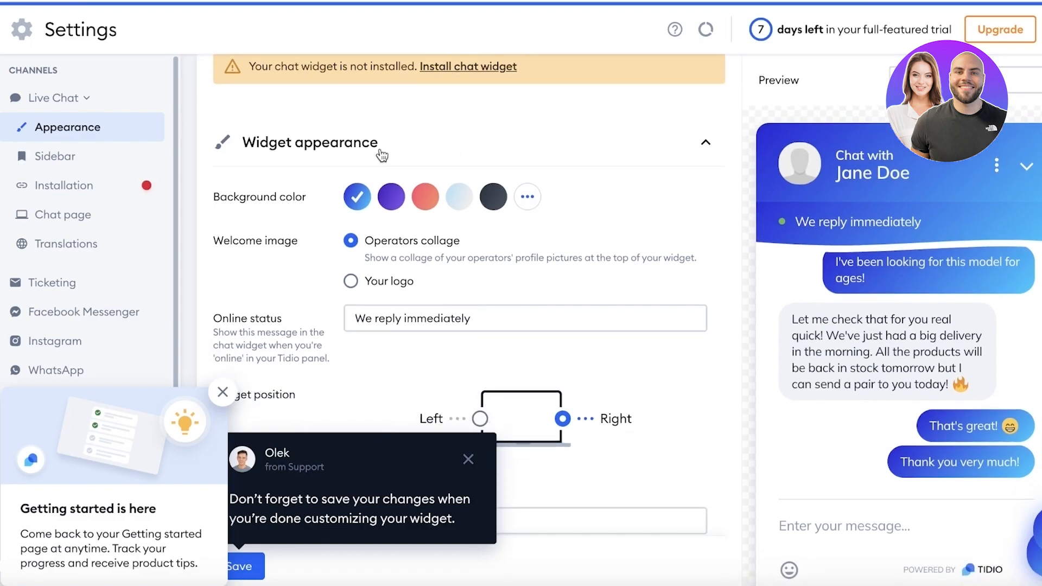
click(392, 157)
click(425, 158)
click(537, 164)
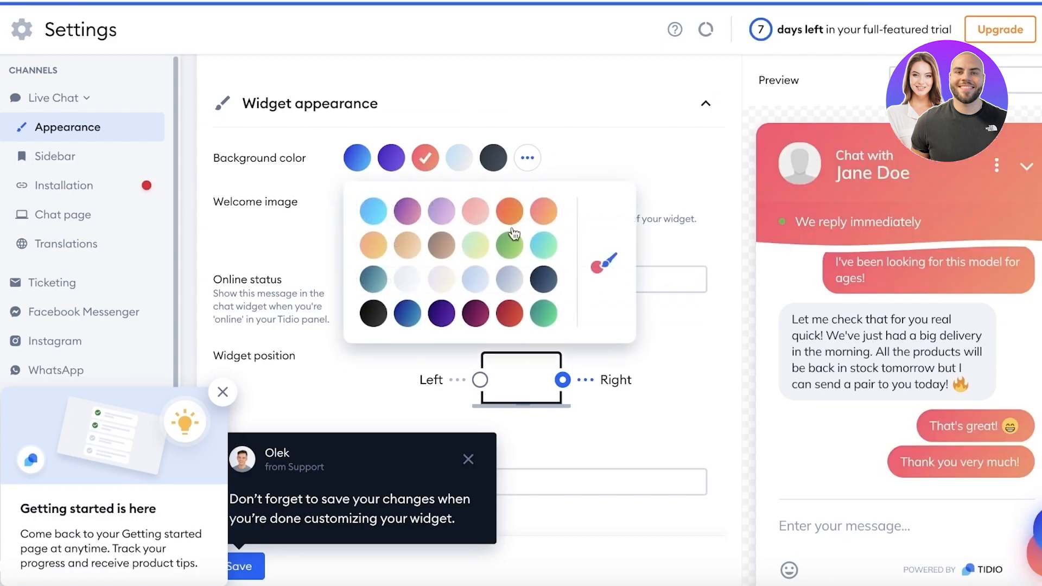
click(407, 210)
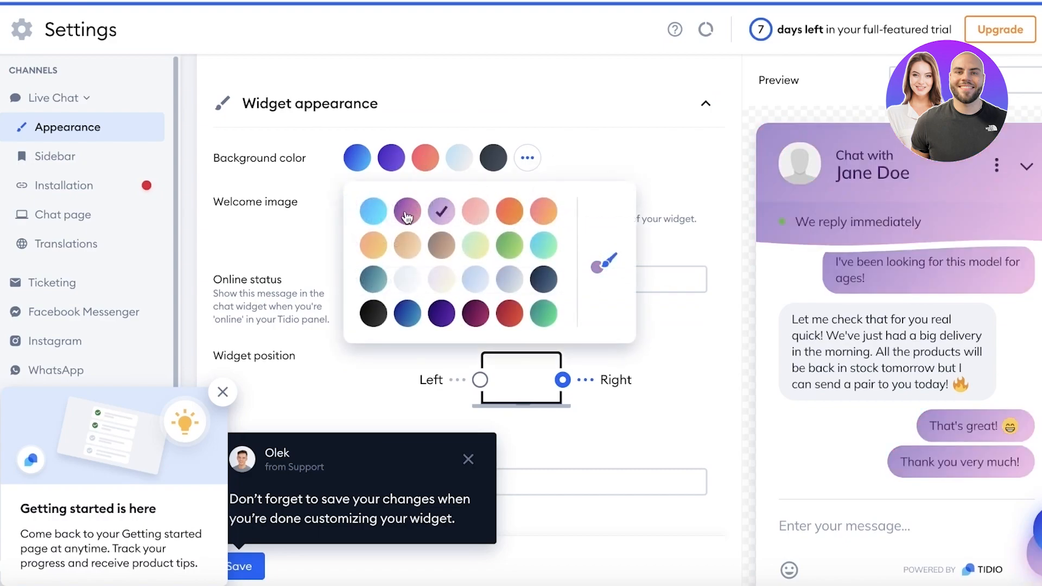
click(650, 156)
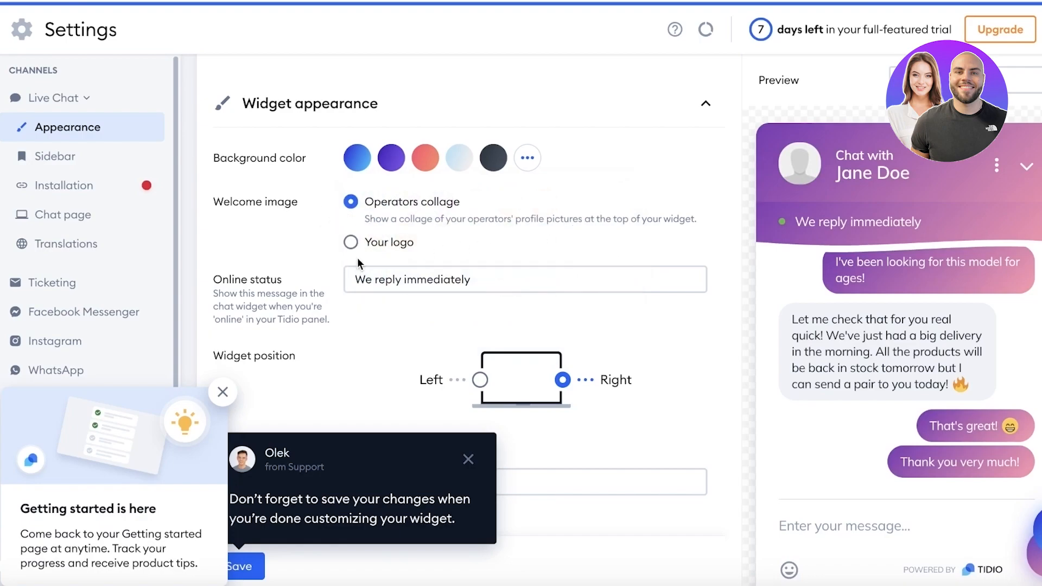
Step: Close the Getting started panel and the save-changes reminder popup
scroll(357, 259, down, 1)
scroll(432, 237, down, 3)
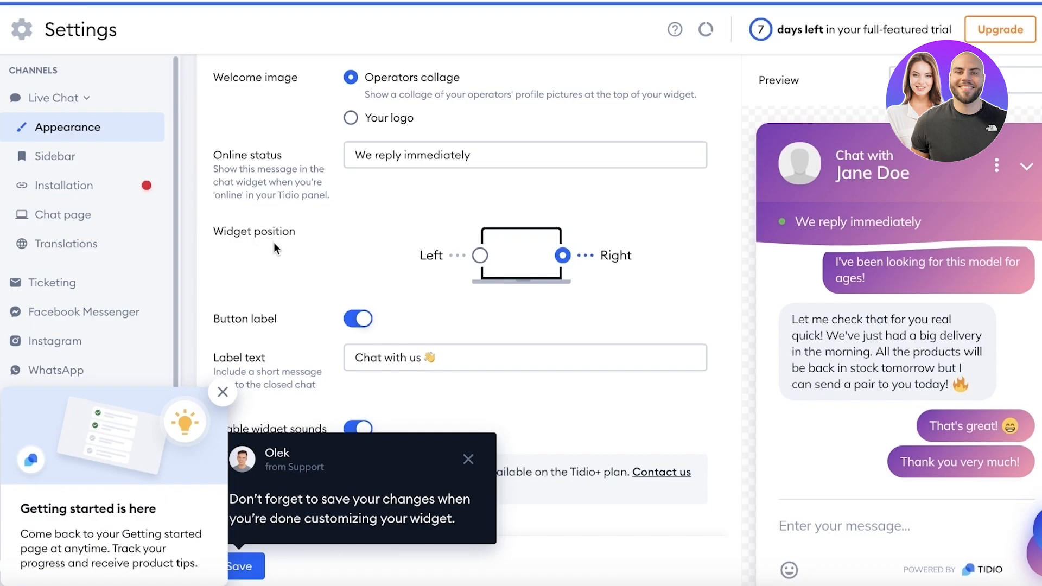
scroll(274, 242, down, 6)
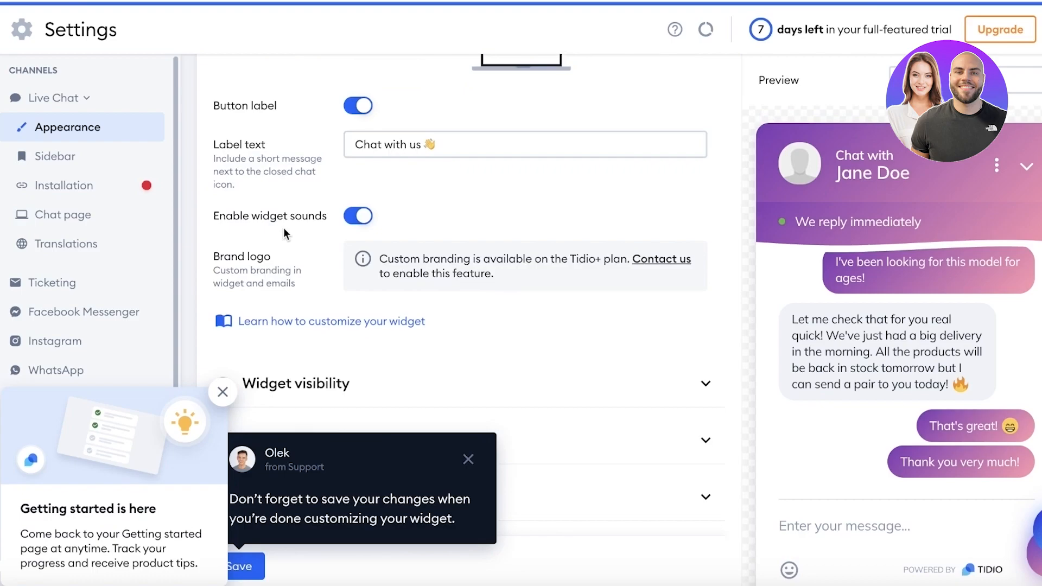
scroll(283, 234, down, 5)
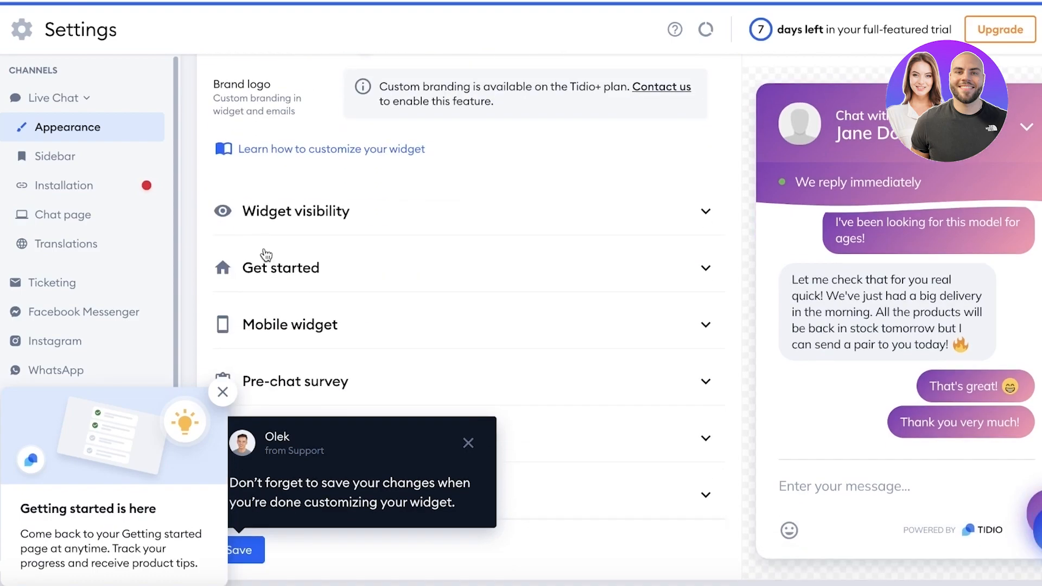
click(222, 392)
click(468, 443)
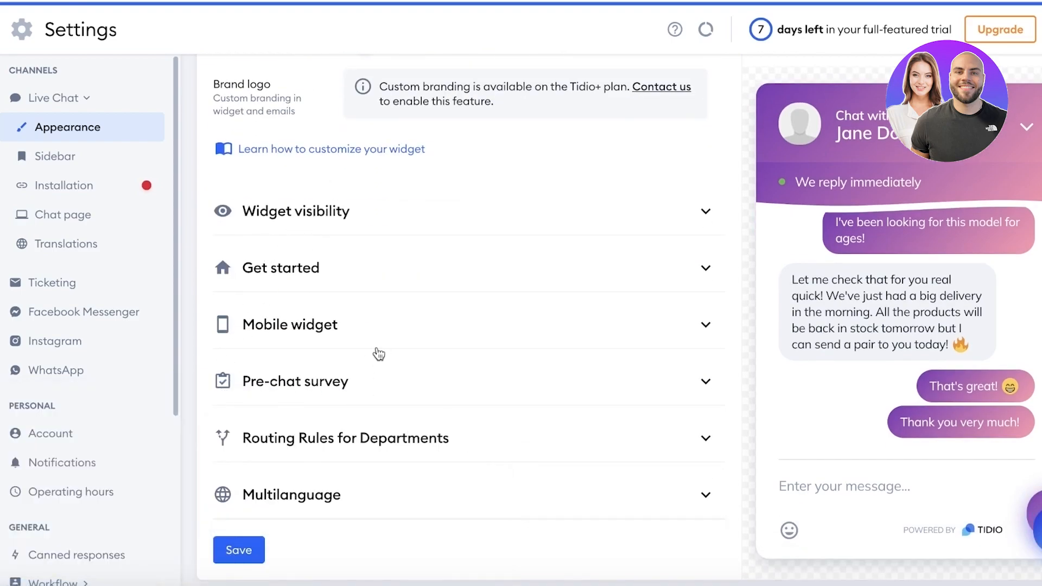
scroll(327, 246, up, 5)
Step: Change the online status message to "Hey, is there anything you'd like to know?"
click(484, 257)
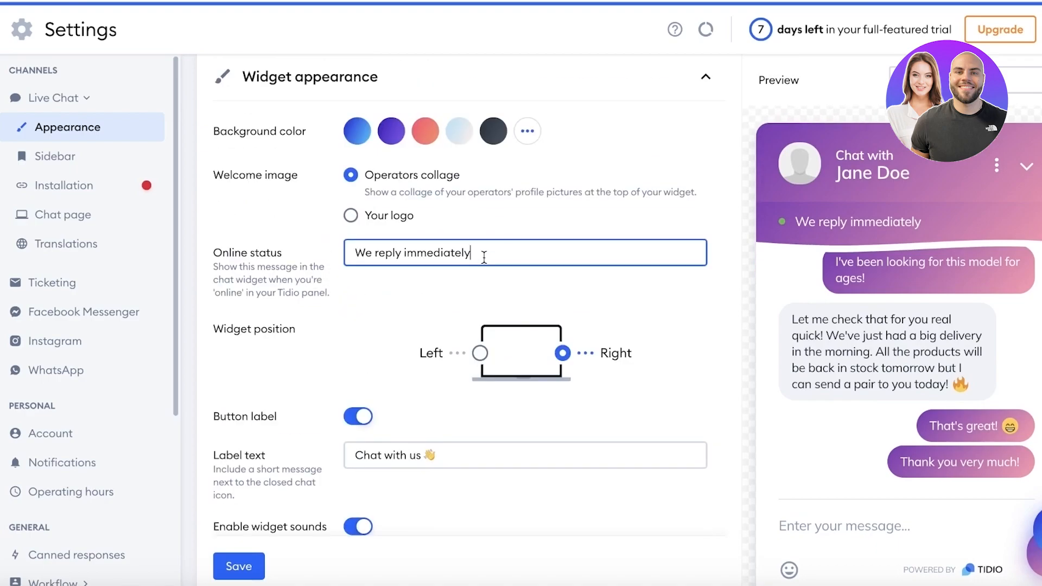
triple_click(485, 258)
key(BackSpace)
text(Hey,)
text( u)
key(BackSpace)
text(is there anything )
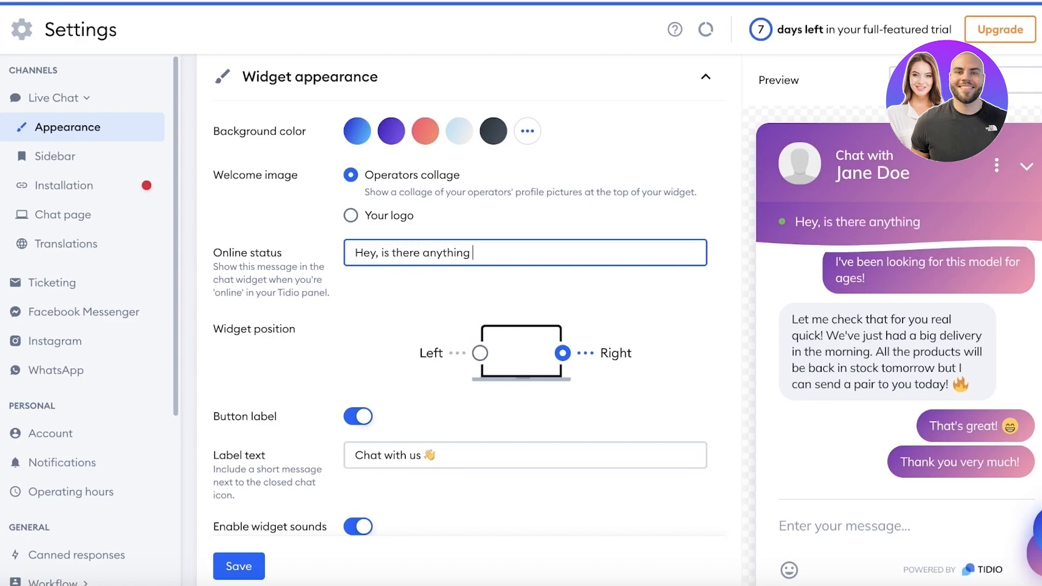
text(you'd like to know?)
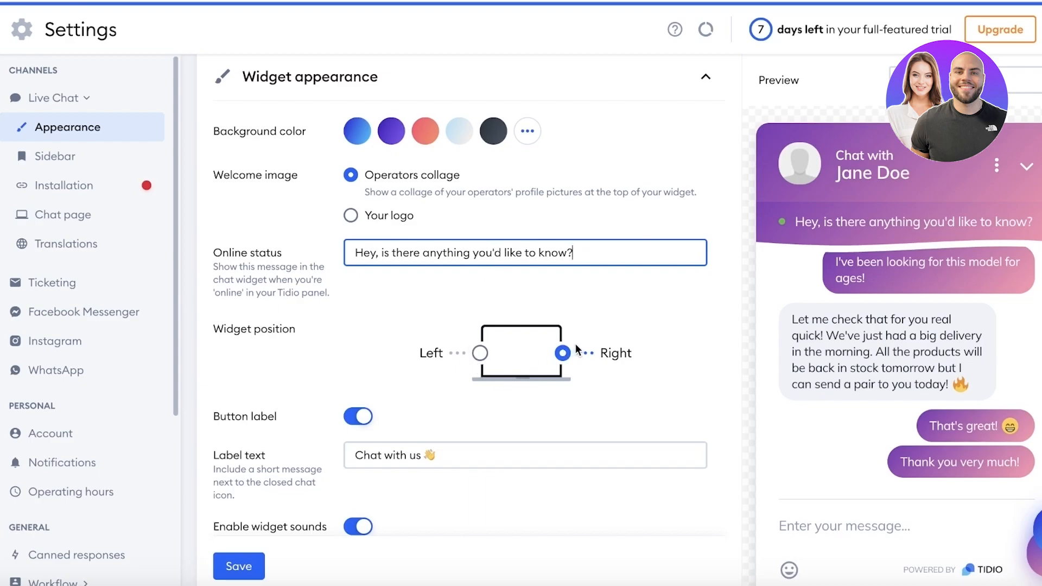
Step: Keep the button label on and change its text to "Ask Me Anything!"
scroll(530, 371, down, 1)
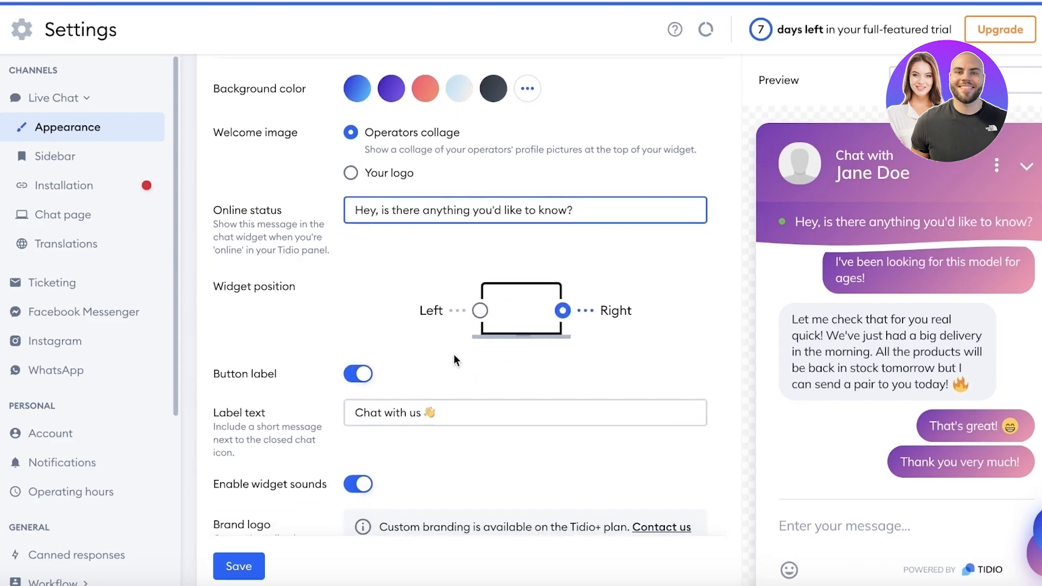
click(351, 375)
click(352, 375)
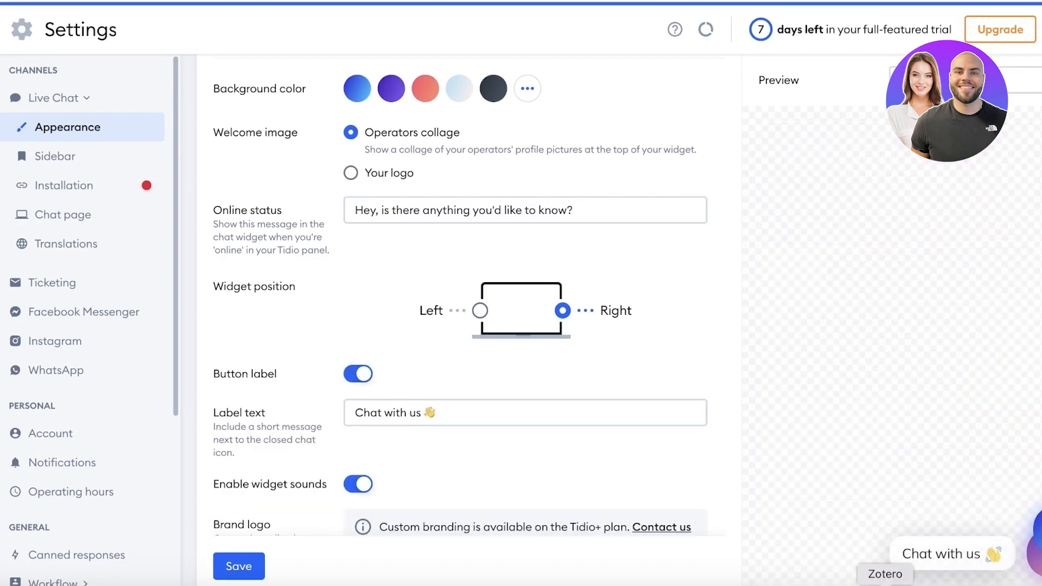
scroll(517, 381, down, 3)
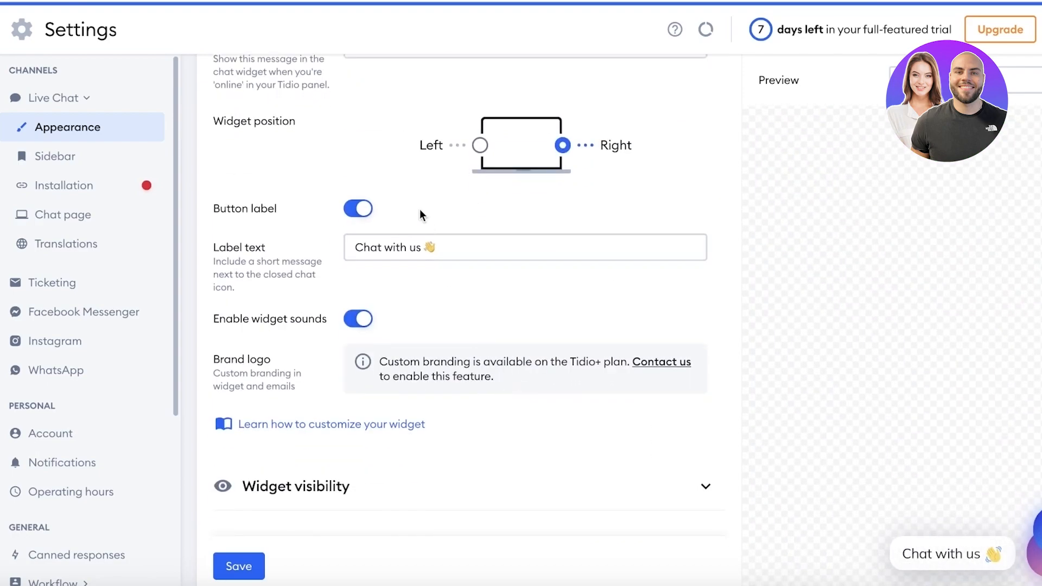
double_click(389, 247)
triple_click(390, 247)
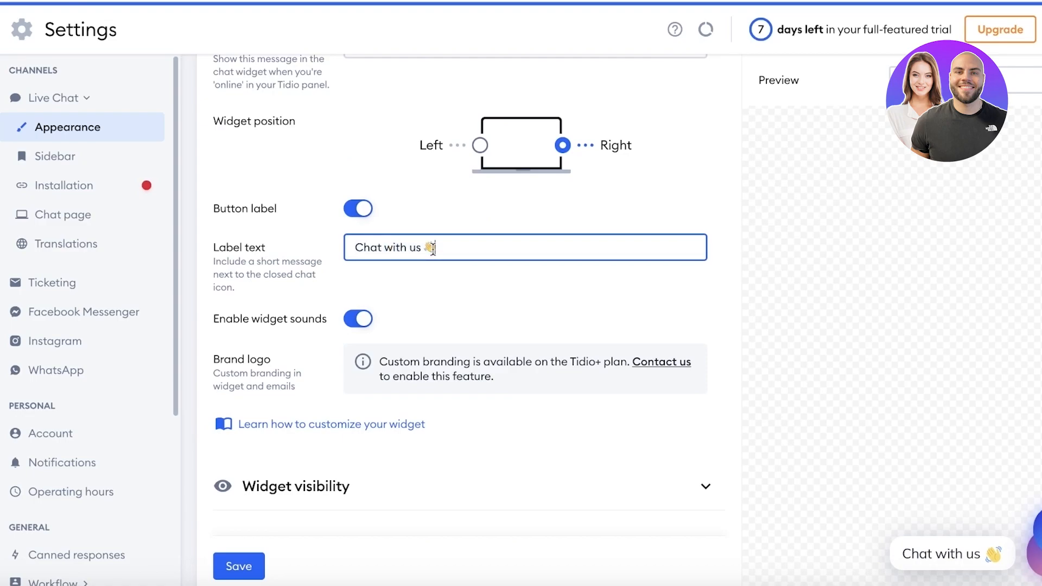
text(Ask Me a)
key(BackSpace)
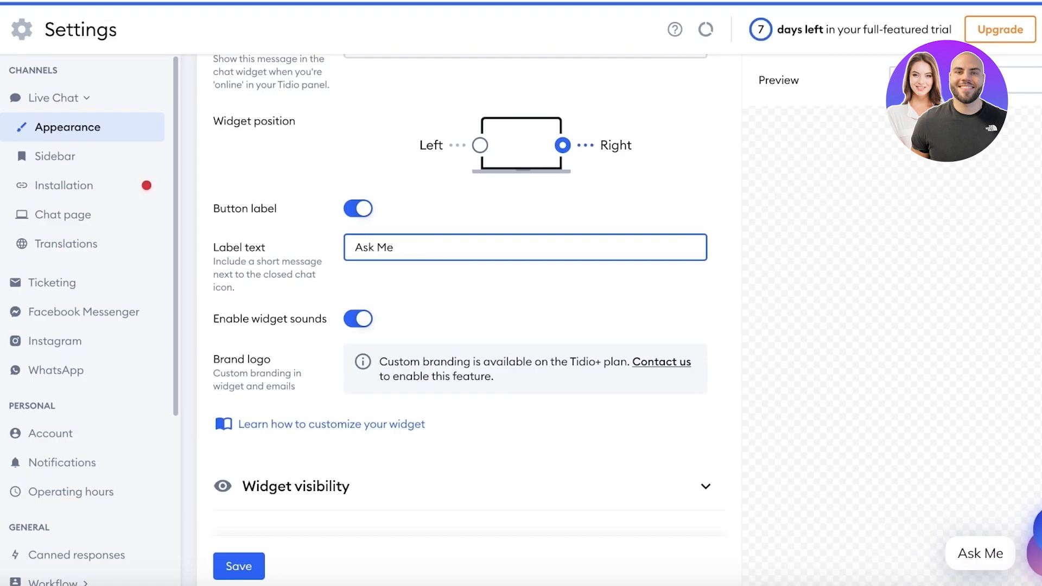
text(Anything!)
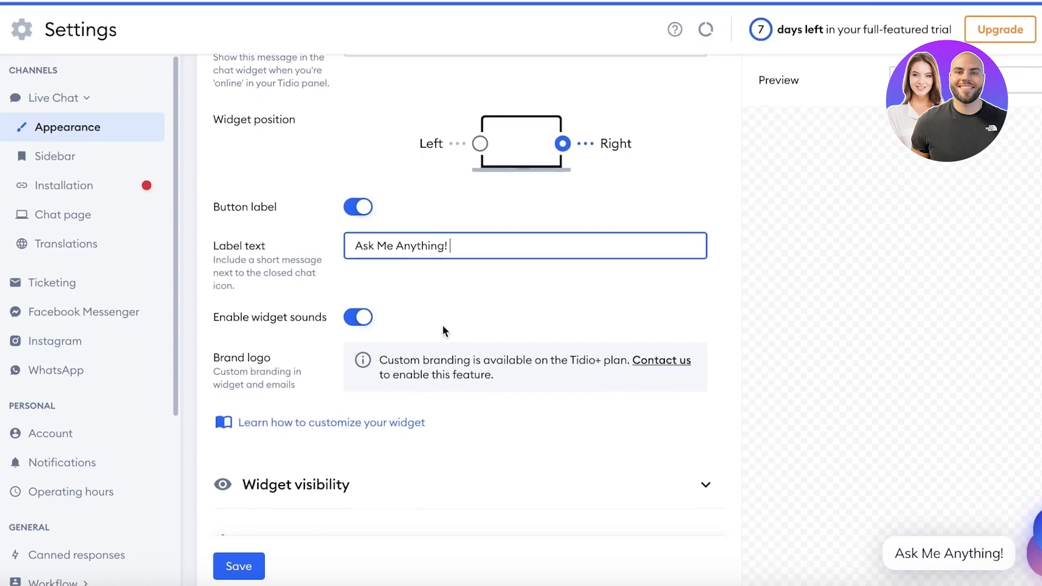
Step: Turn off widget sounds and expand the Widget visibility settings
scroll(441, 324, down, 1)
click(363, 319)
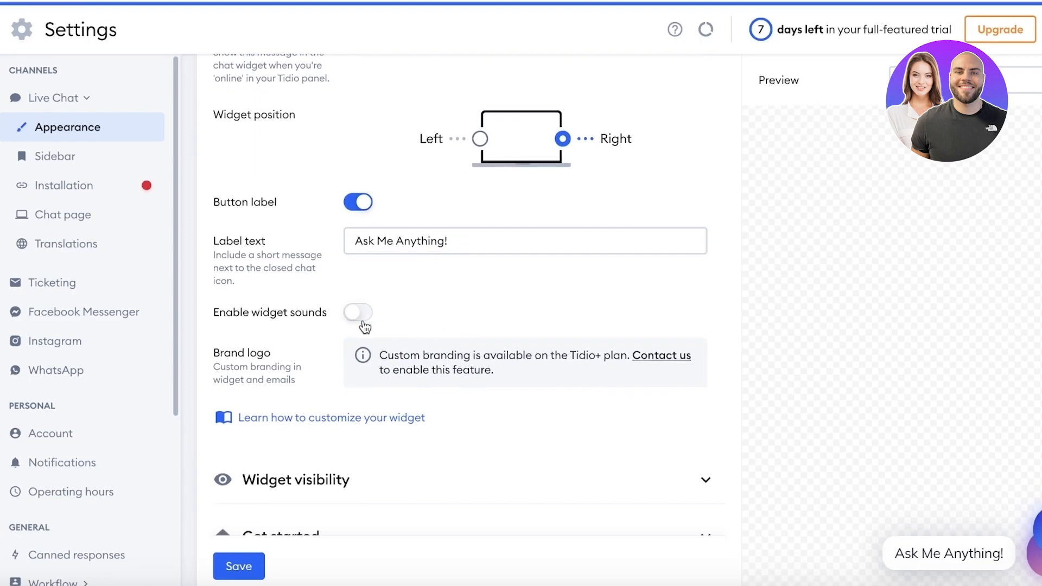
scroll(364, 326, down, 3)
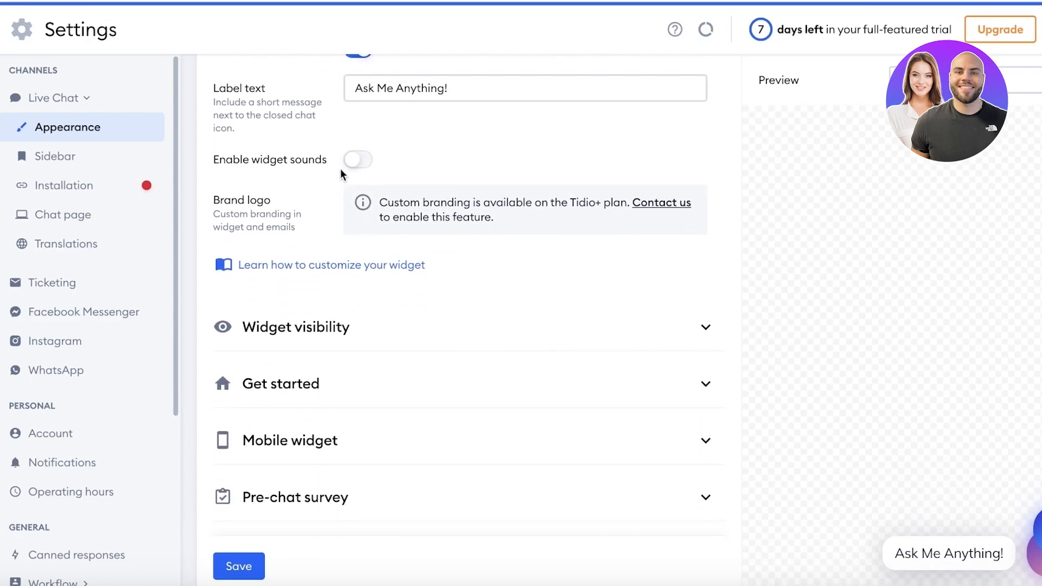
click(286, 341)
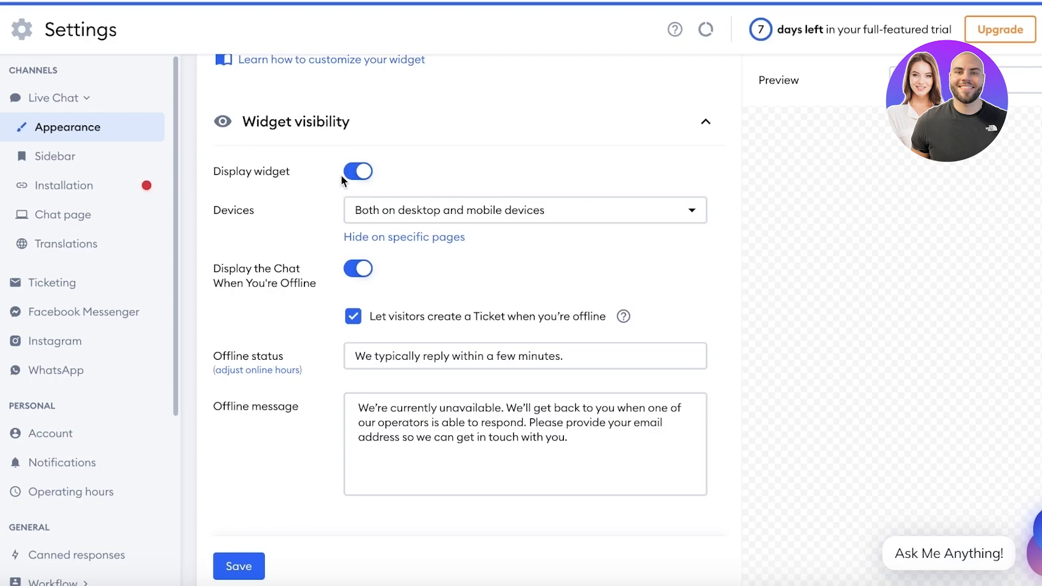
Step: Show the widget only on desktop devices and keep the chat displayed while offline
click(412, 217)
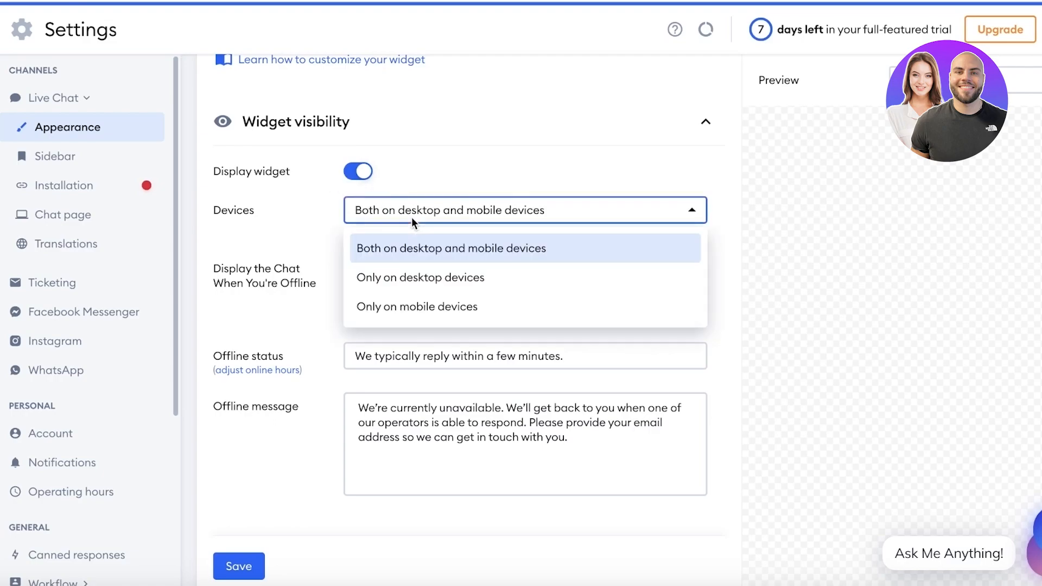
click(387, 281)
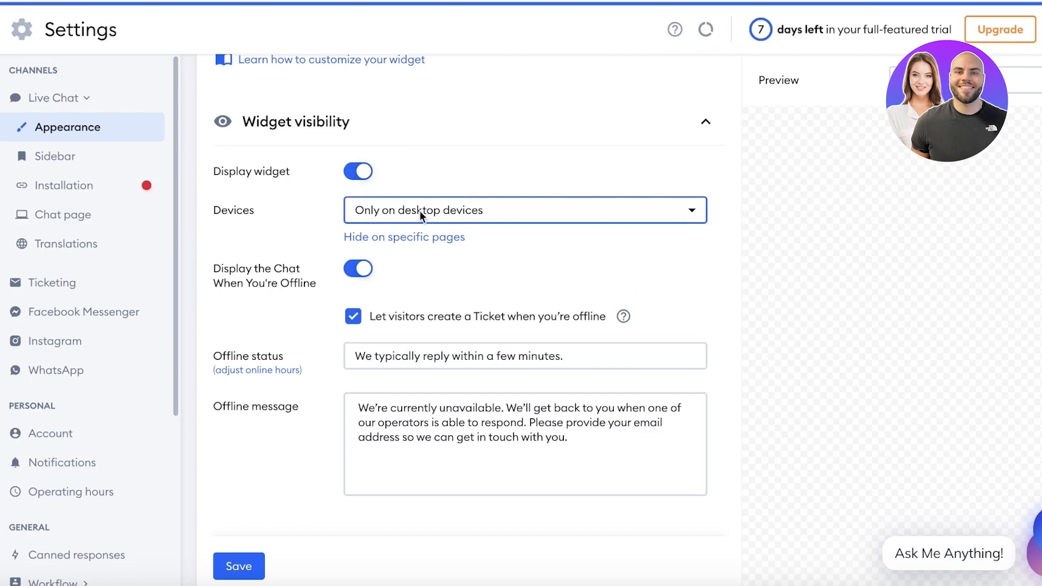
drag(222, 269, 245, 282)
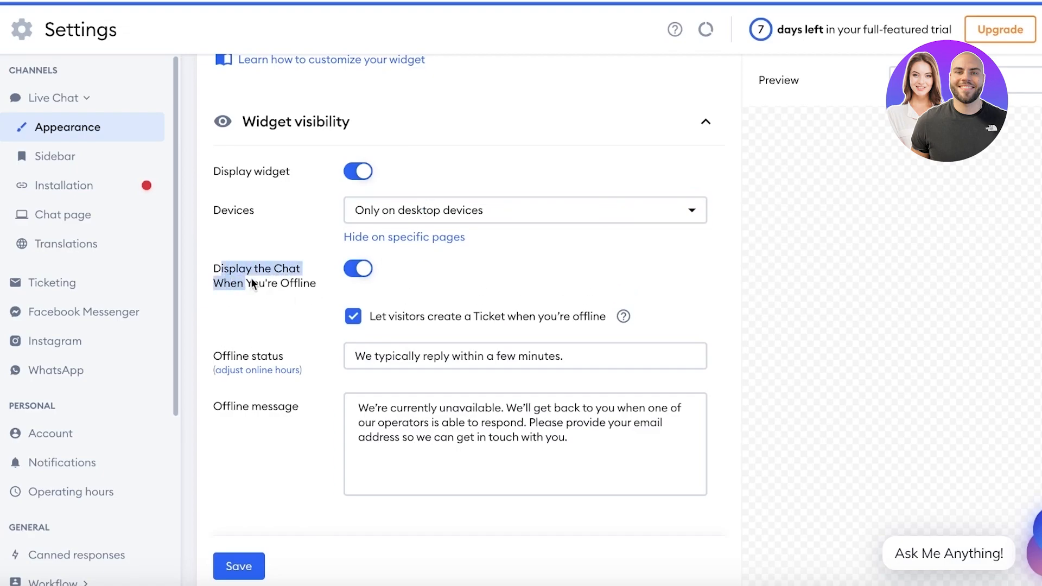
click(357, 267)
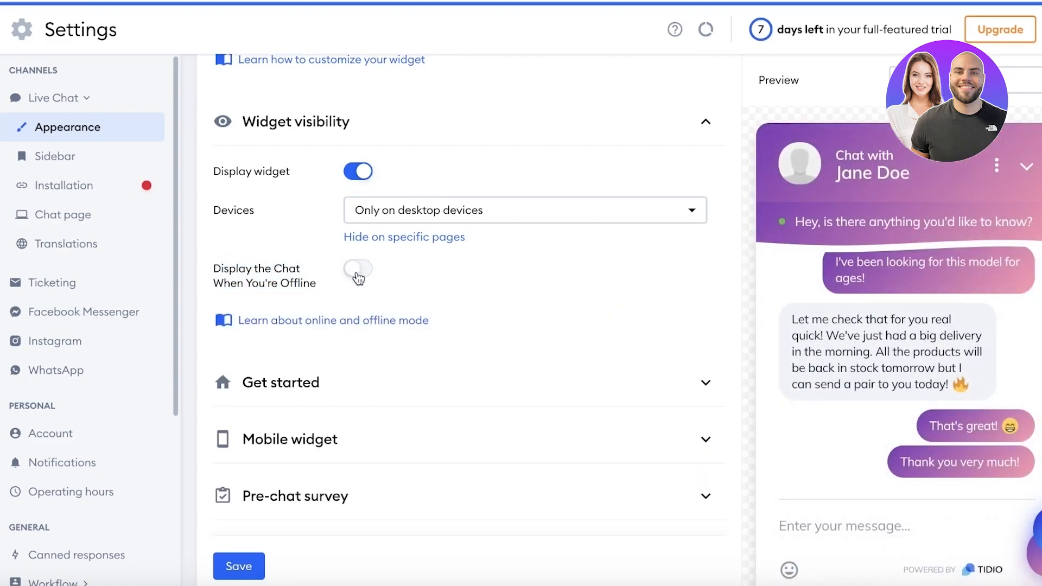
click(357, 268)
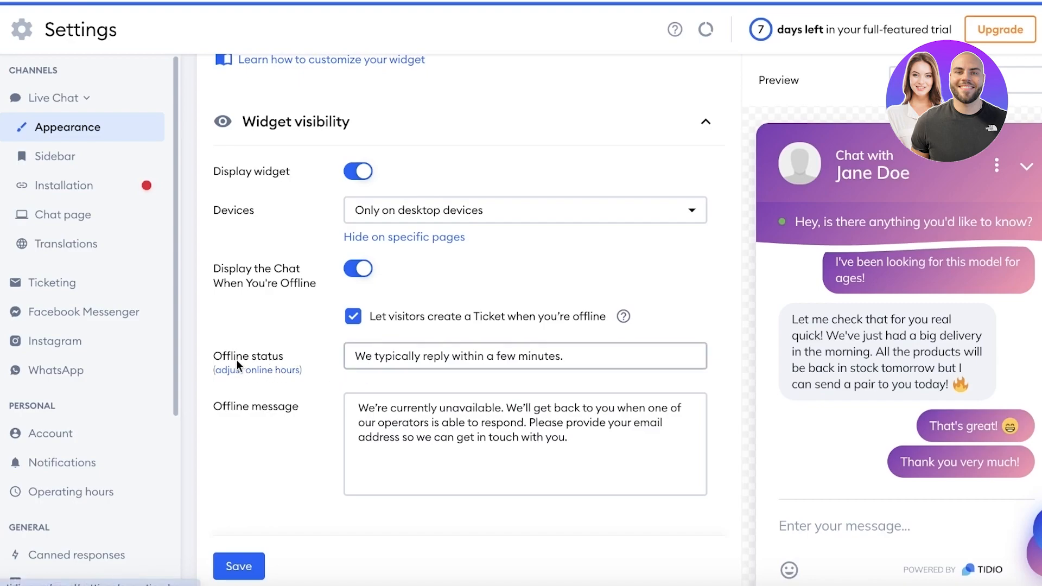
Step: Preview the widget's offline ticket form and expand the Get started greeting settings
drag(363, 356, 594, 354)
click(595, 354)
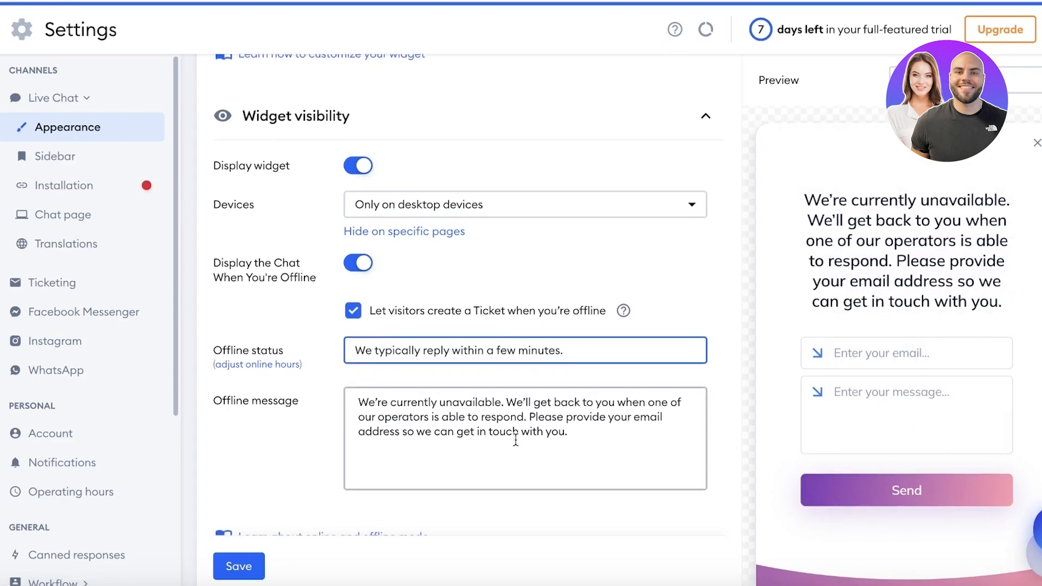
scroll(551, 431, down, 1)
scroll(595, 411, down, 4)
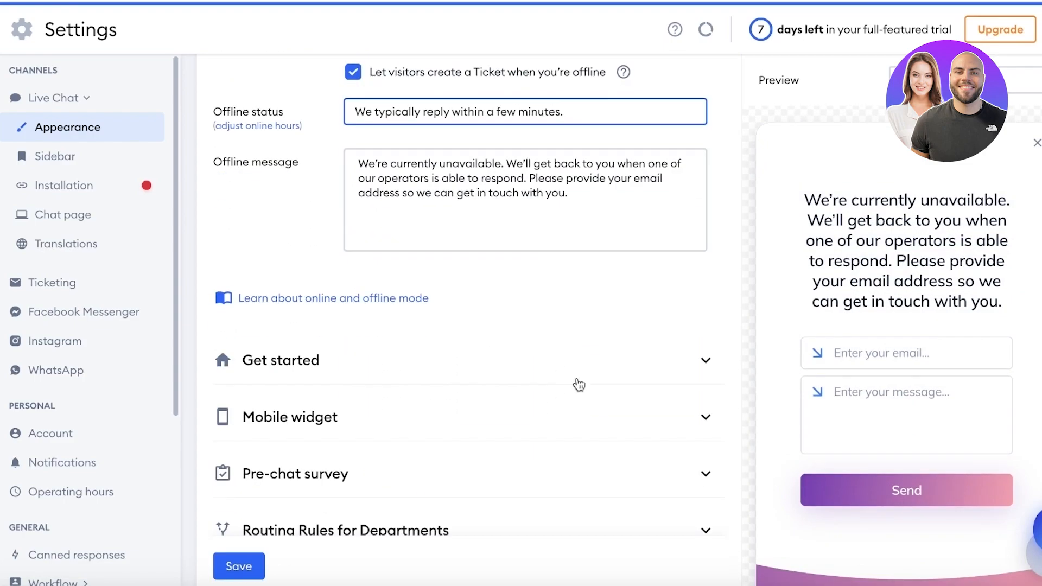
click(539, 347)
scroll(530, 347, down, 3)
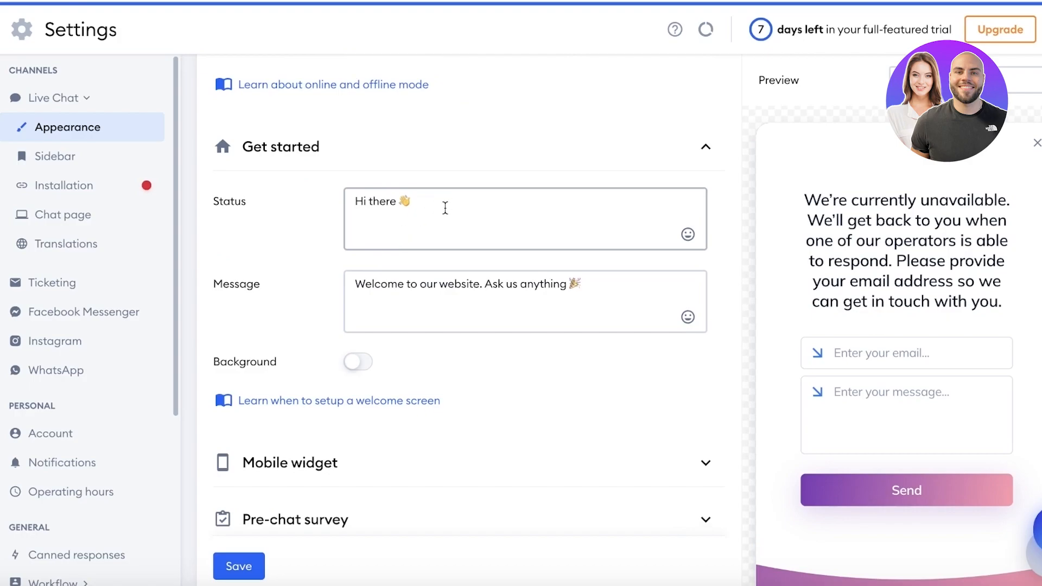
Step: Expand the pre-chat survey and add a Name field to it
scroll(411, 328, down, 2)
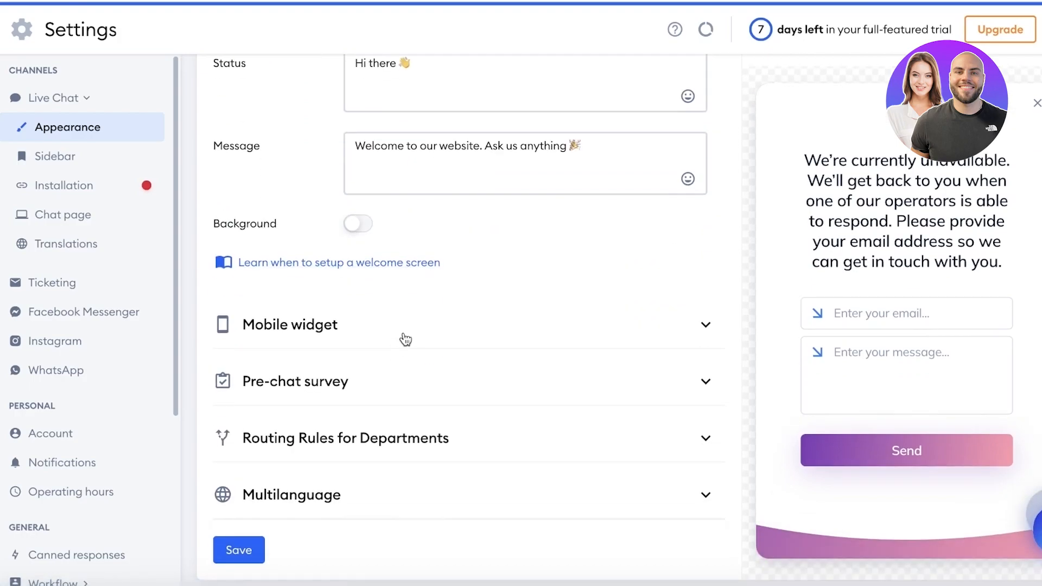
click(390, 395)
scroll(393, 404, down, 4)
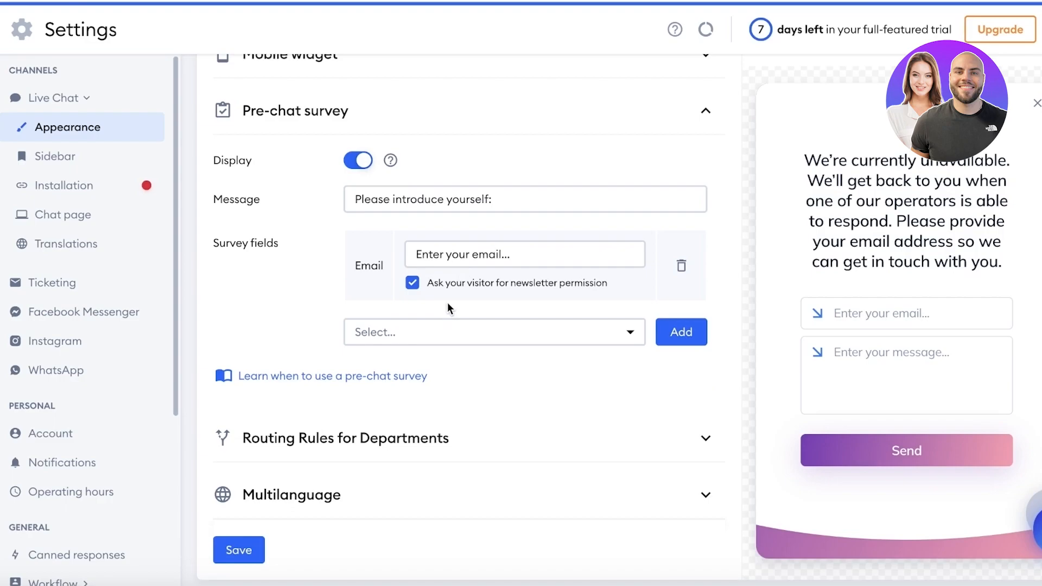
click(430, 340)
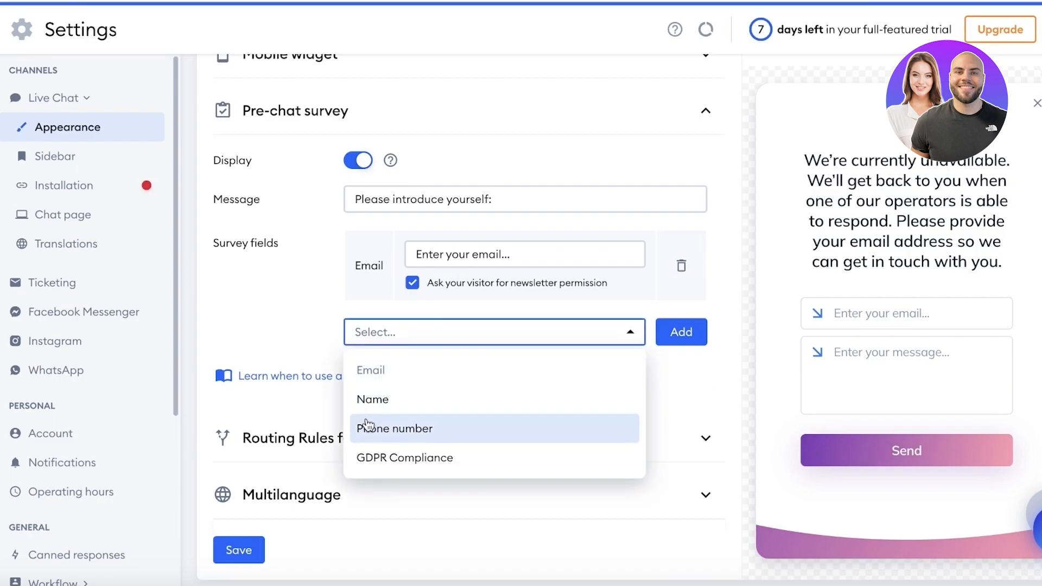
click(366, 403)
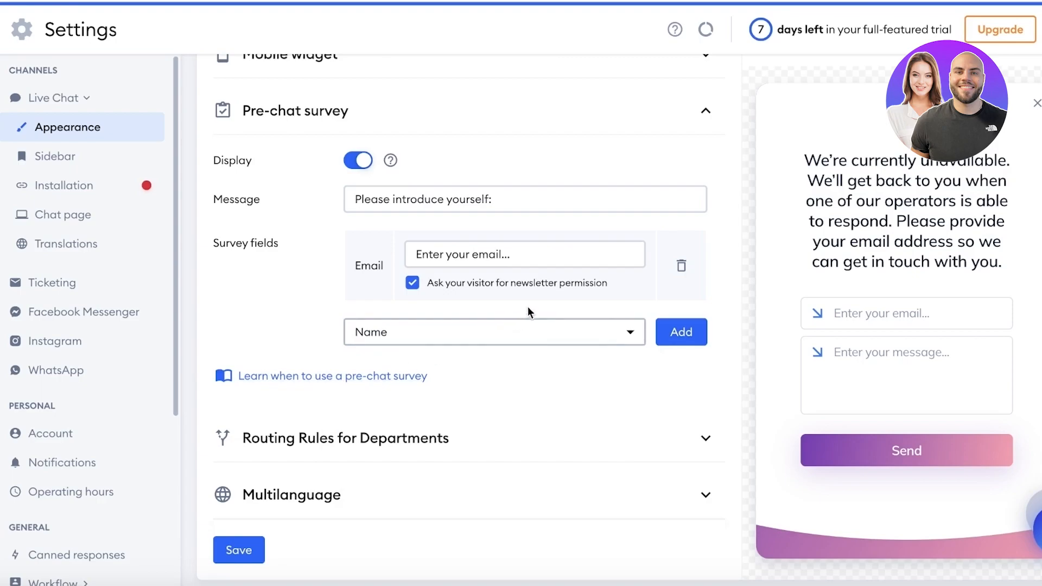
click(681, 332)
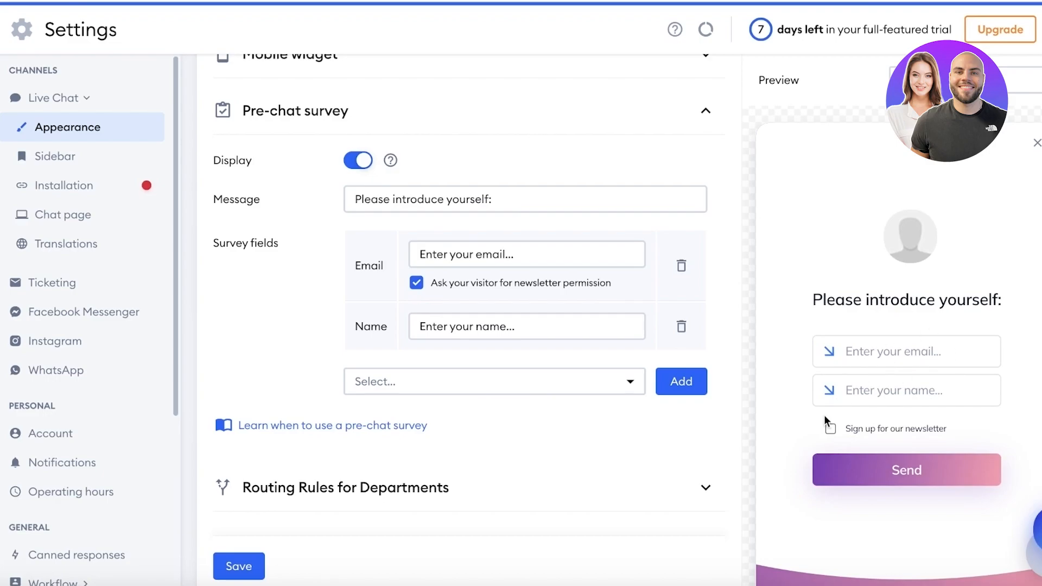
Step: Delete the Name field so only email remains, then expand the department routing rules
drag(370, 332, 559, 340)
click(682, 326)
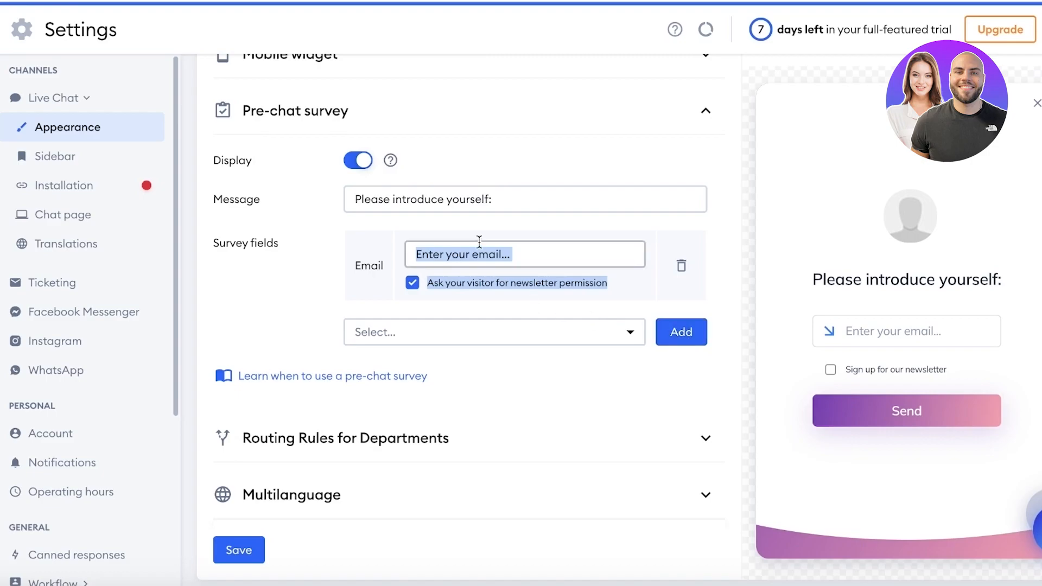
click(527, 252)
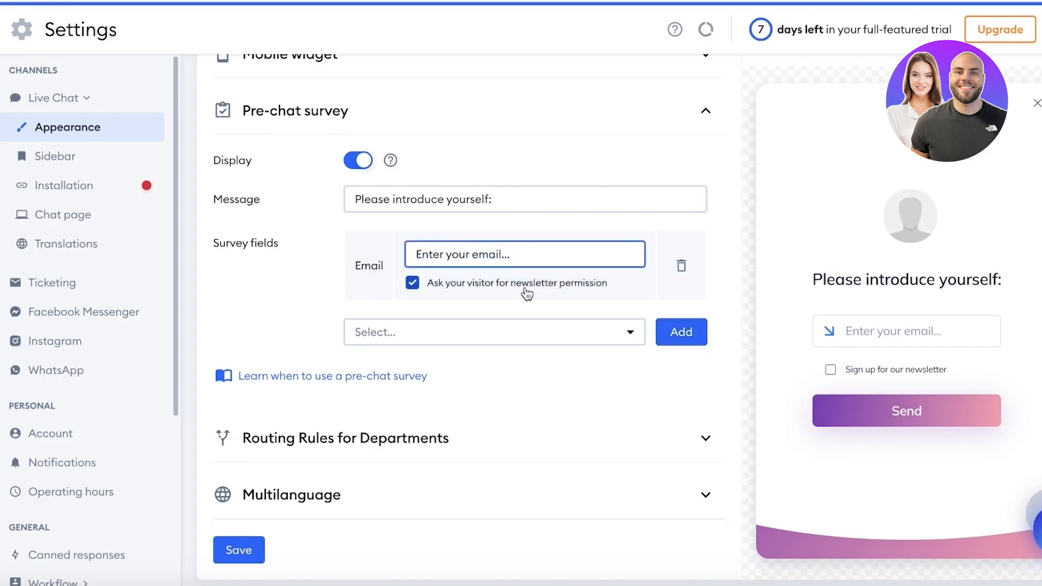
click(314, 453)
scroll(315, 462, down, 2)
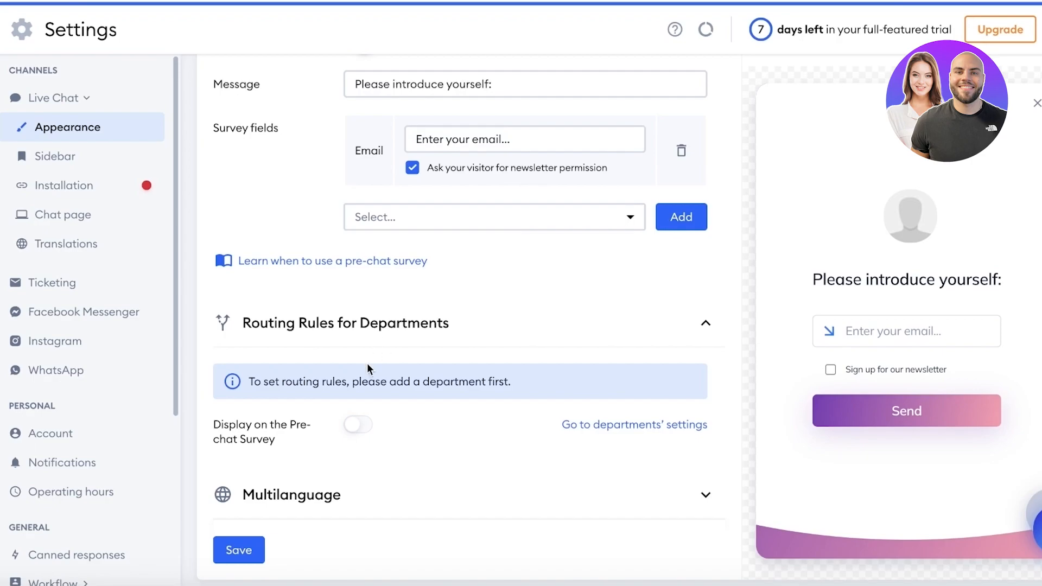
Step: Browse the Multilanguage language list without adding one, then open the Shopify installation guide
click(267, 495)
scroll(489, 228, down, 3)
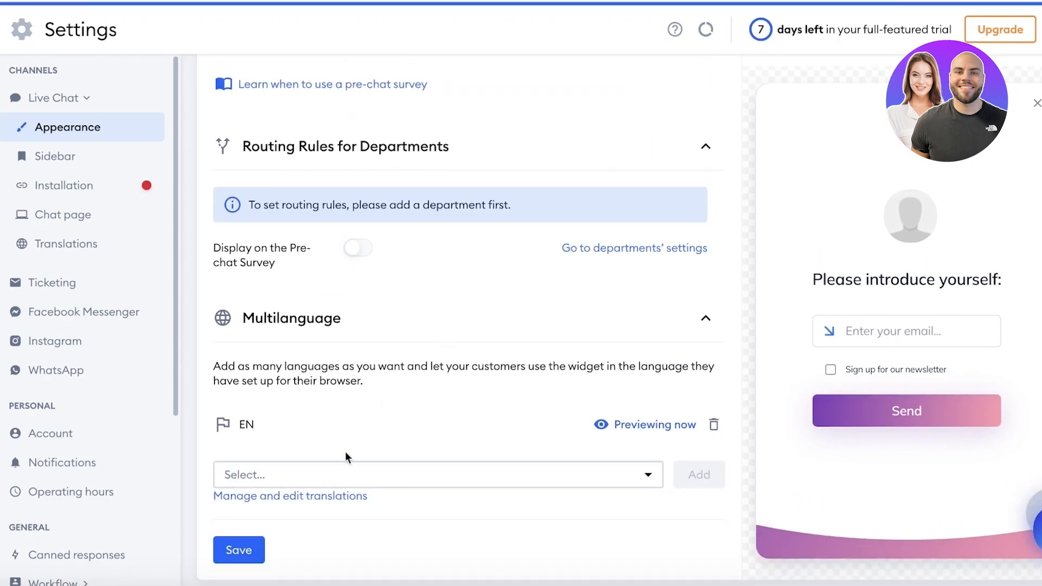
click(346, 472)
scroll(350, 470, down, 10)
scroll(351, 470, down, 5)
click(418, 368)
click(95, 190)
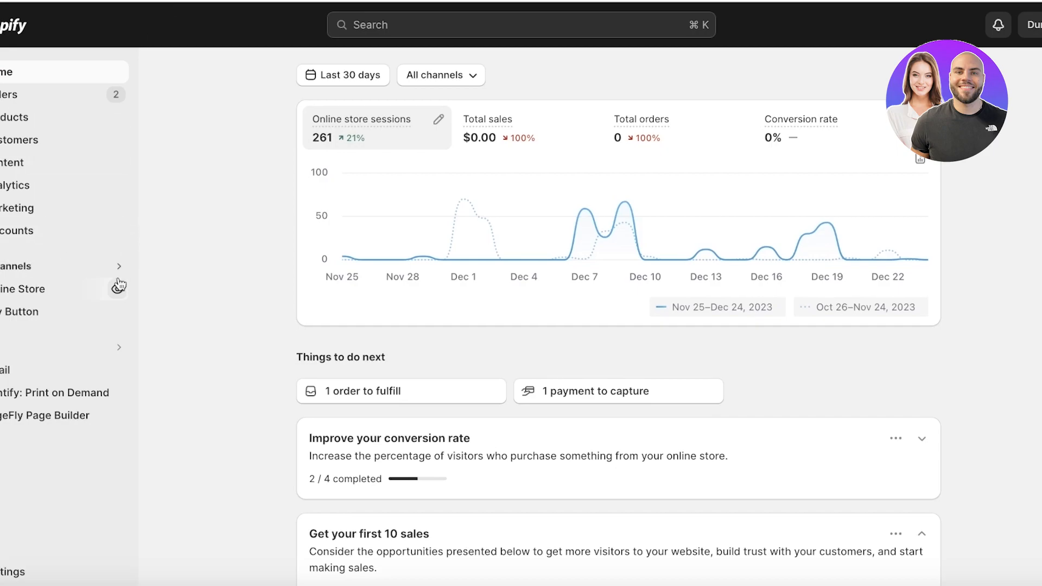
Step: Copy the live storefront's web address and return to Tidio's store-name field
click(117, 288)
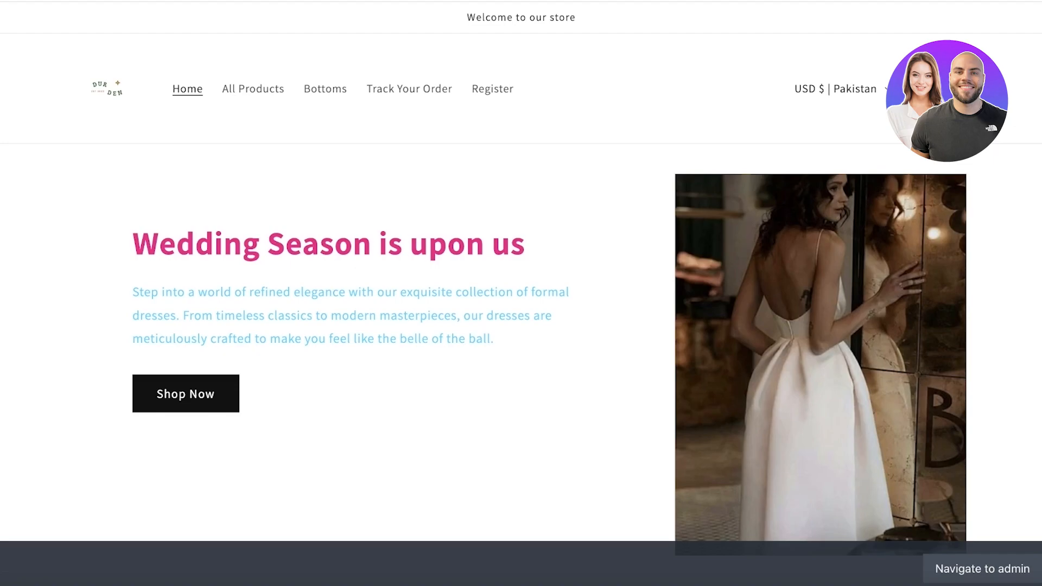
right_click(142, 2)
click(180, 112)
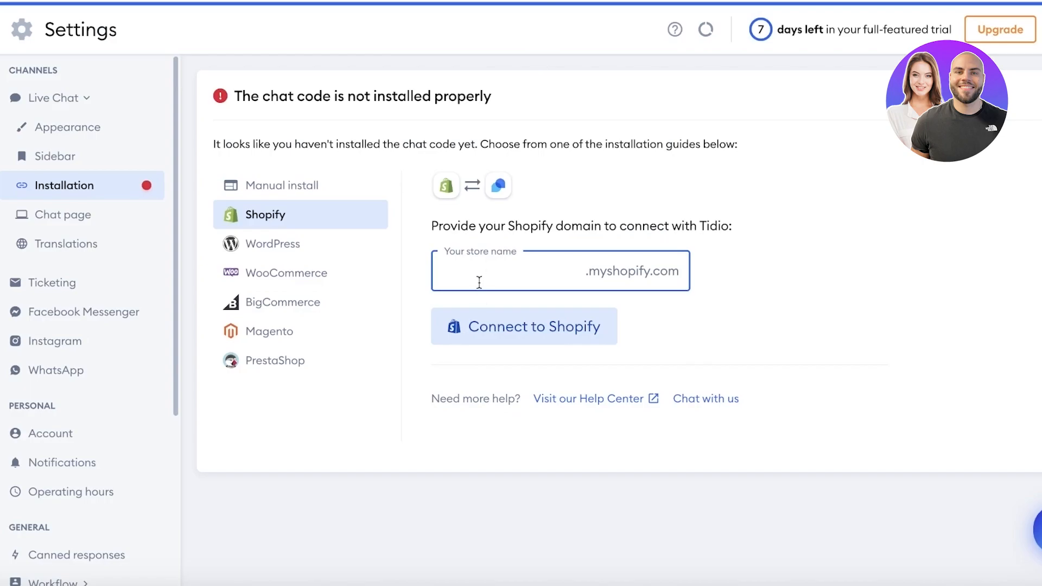
right_click(481, 256)
Step: Paste the myshopify store domain into the store-name field and try Connect to Shopify
click(472, 275)
right_click(476, 275)
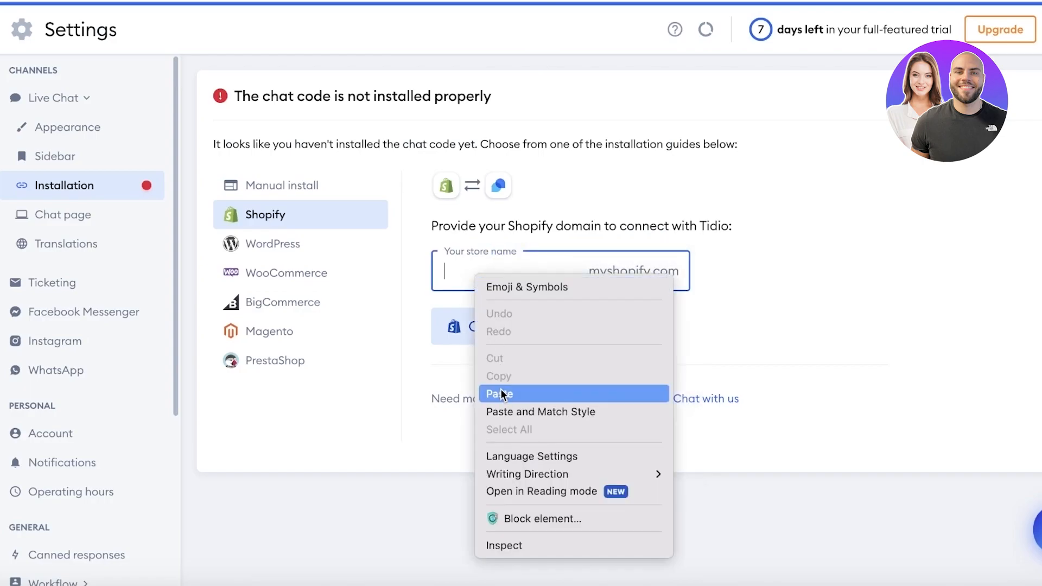
click(500, 394)
click(509, 329)
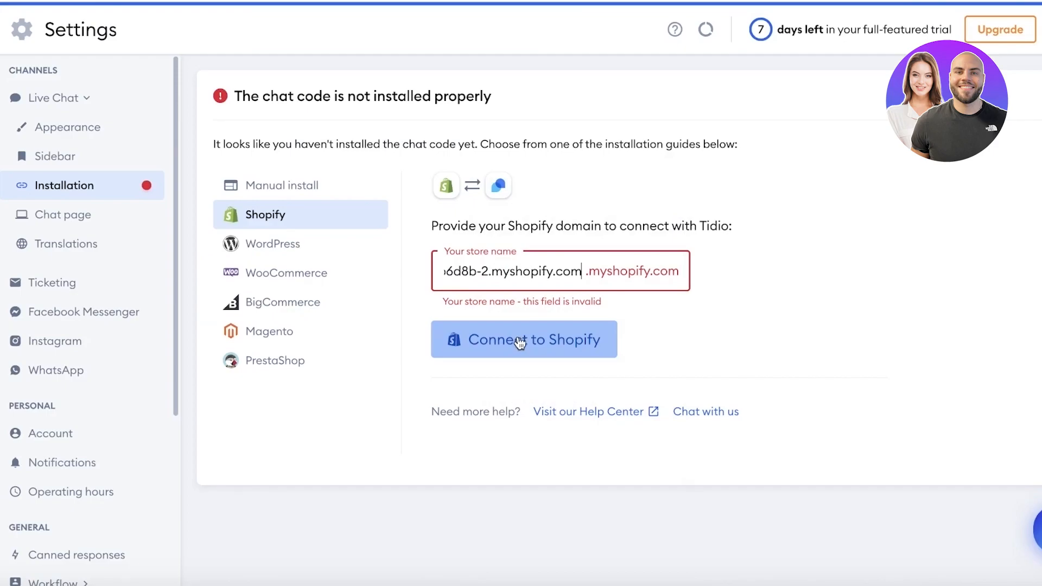
click(453, 176)
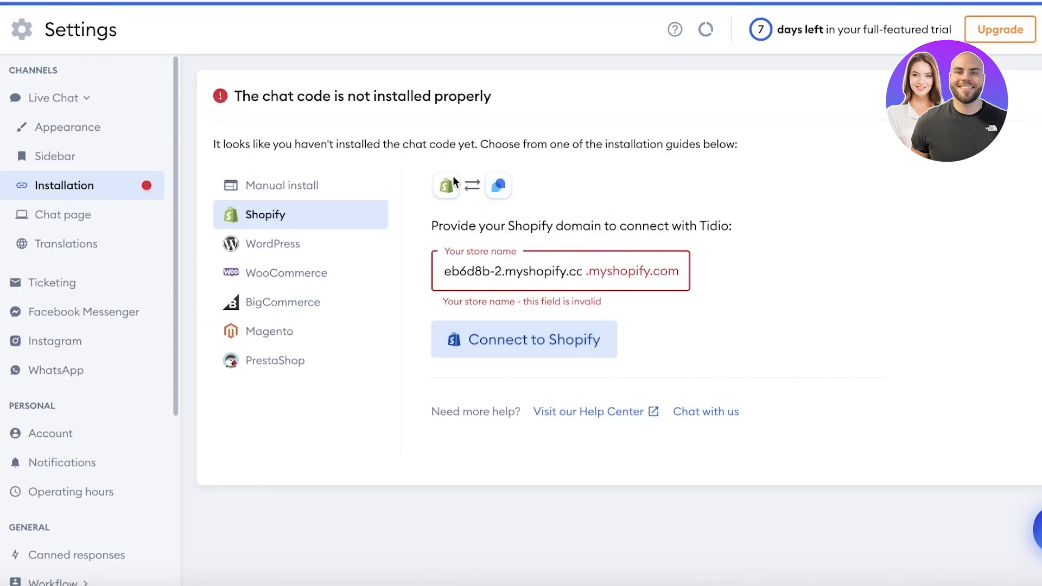
click(482, 274)
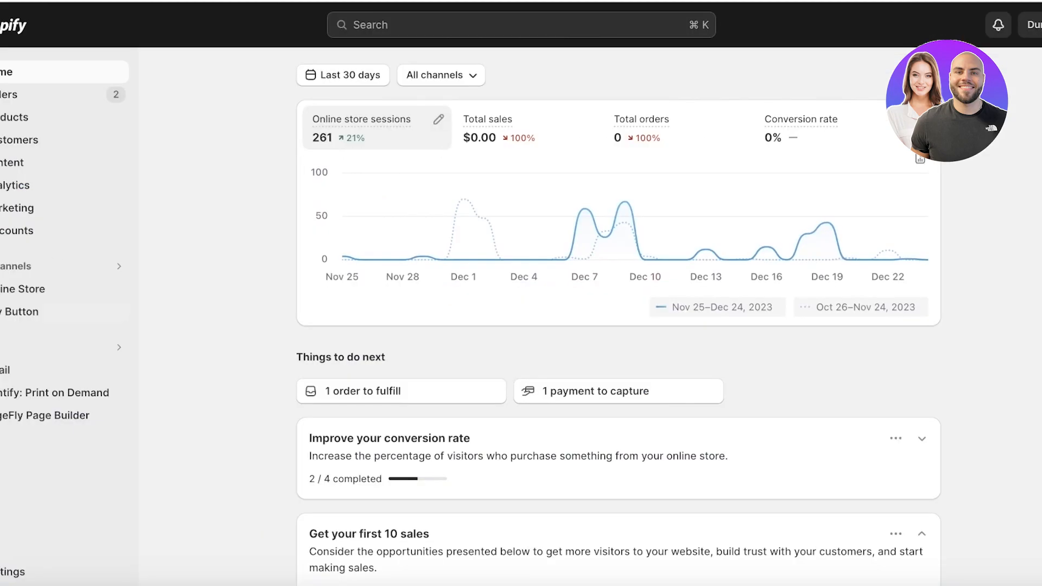
Step: Go through Shopify Settings and Online Store themes to reach the Tidio app install page
click(16, 572)
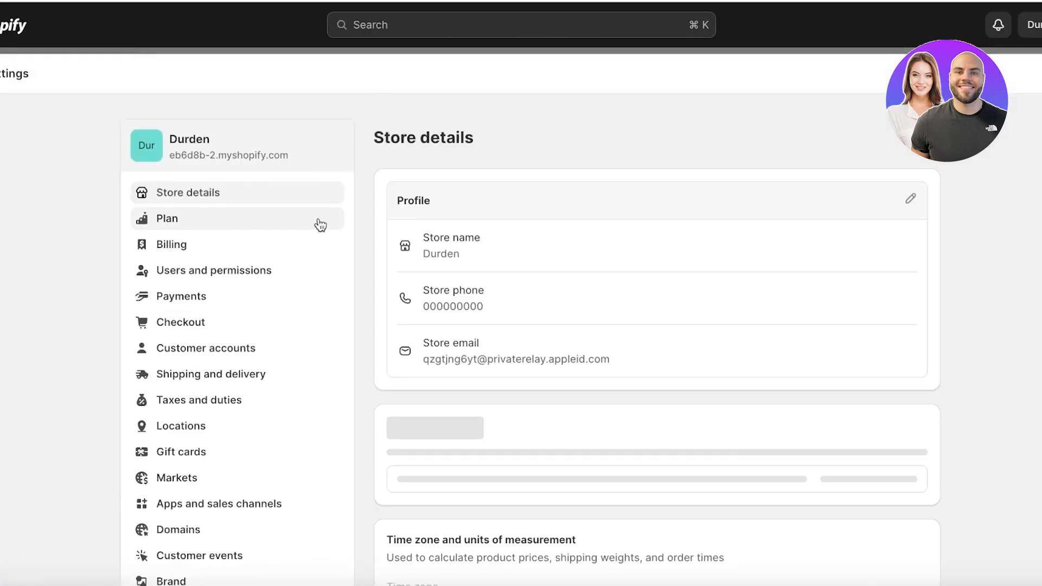
scroll(300, 273, down, 3)
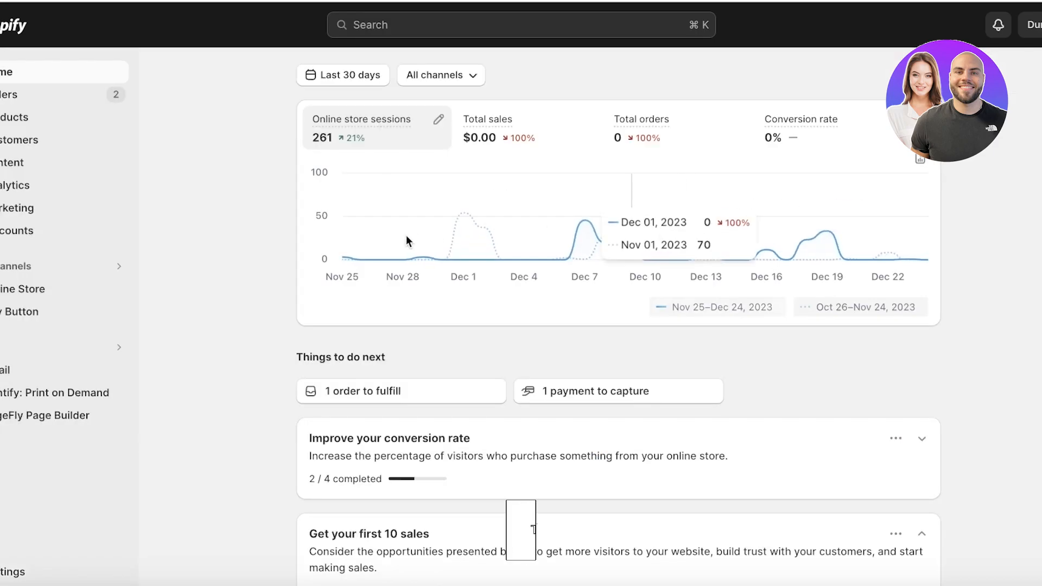
click(23, 288)
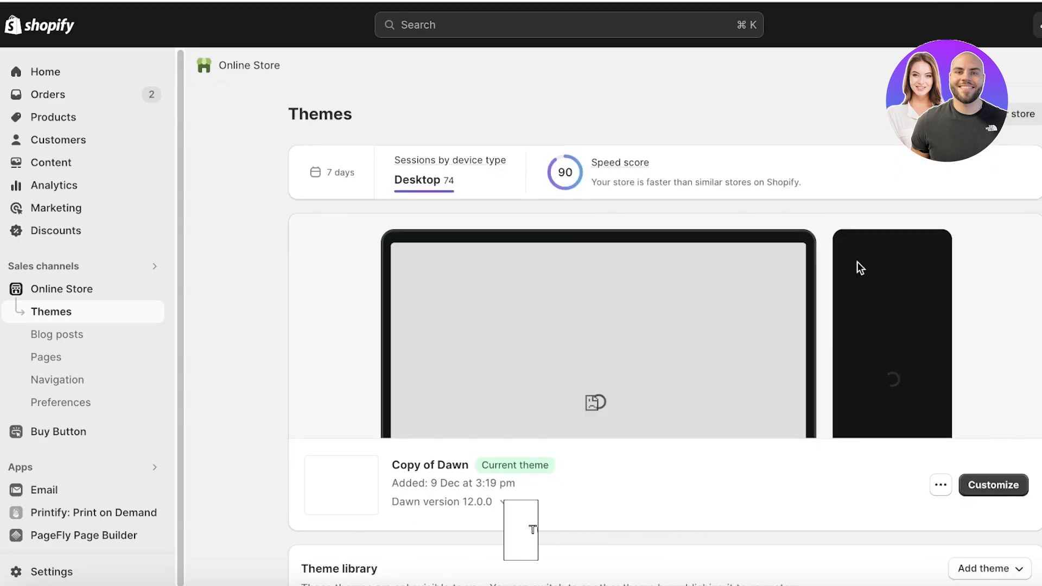
scroll(912, 239, down, 6)
scroll(918, 231, up, 6)
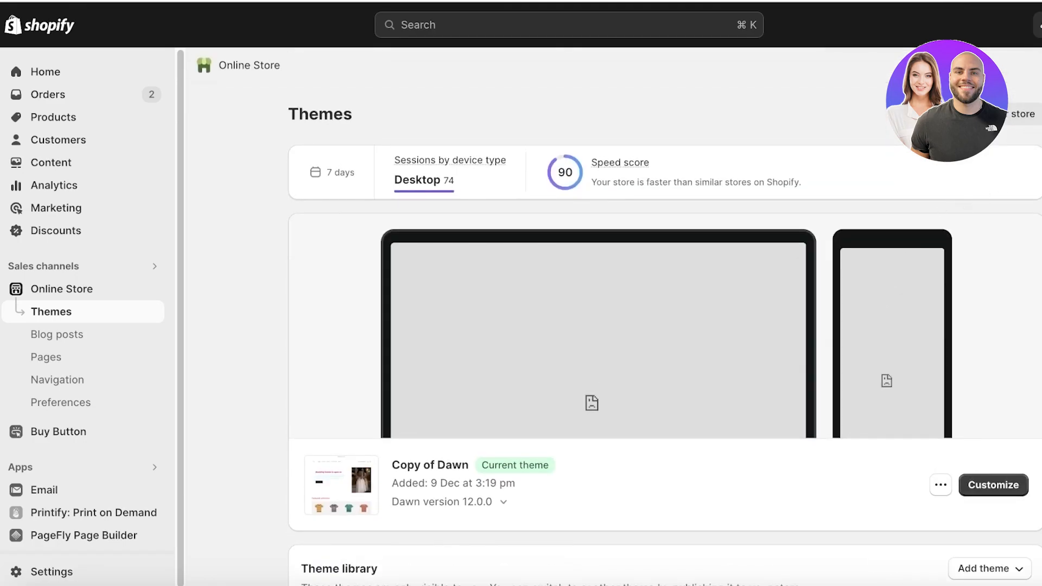
click(1014, 118)
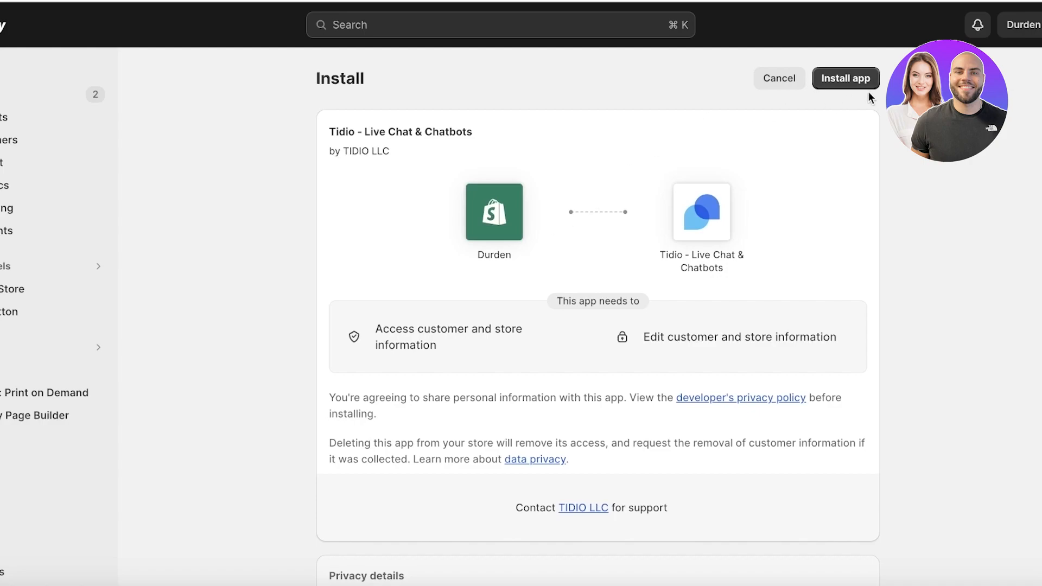
Step: Install the Tidio - Live Chat & Chatbots app on the Shopify store
click(862, 78)
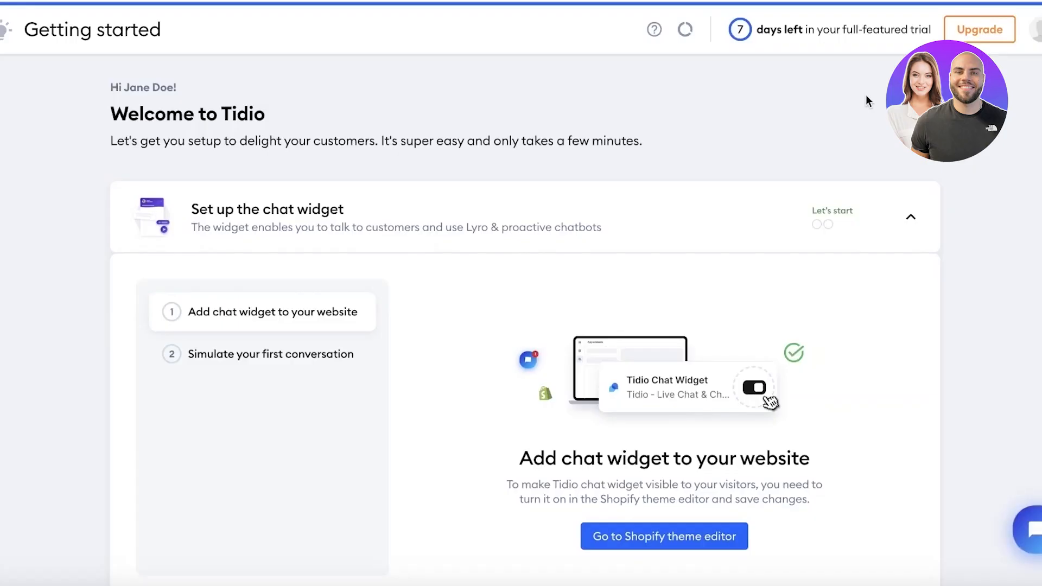
Step: Open Tidio's Inbox and look through the live conversations
scroll(396, 177, down, 3)
scroll(546, 161, down, 5)
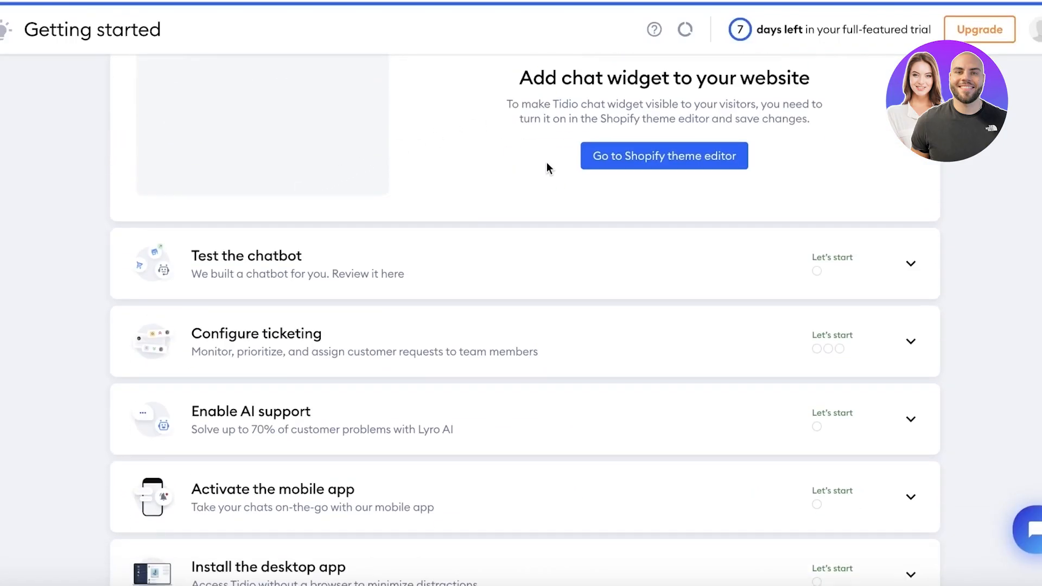
scroll(528, 193, up, 8)
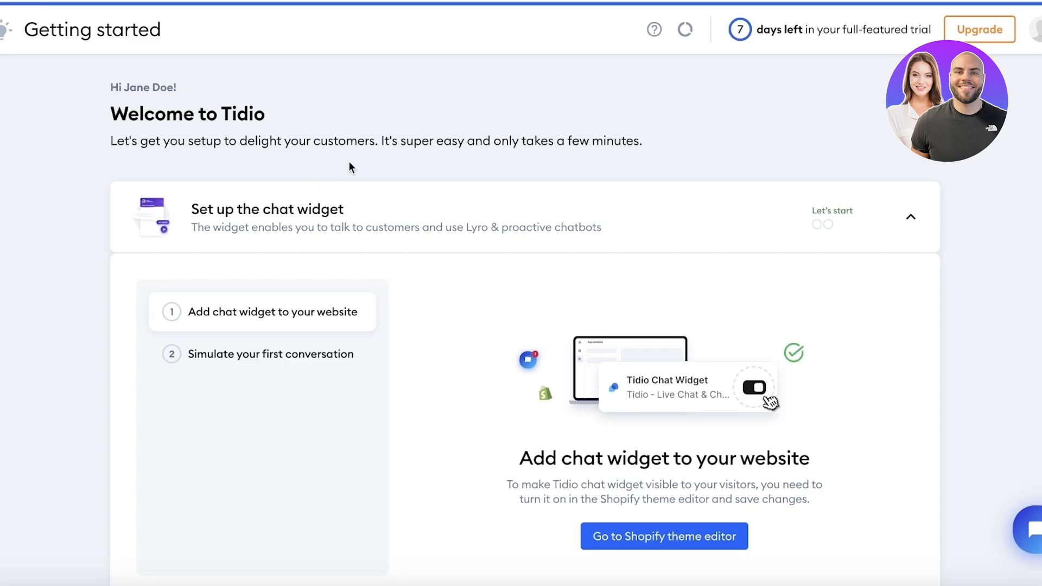
click(17, 31)
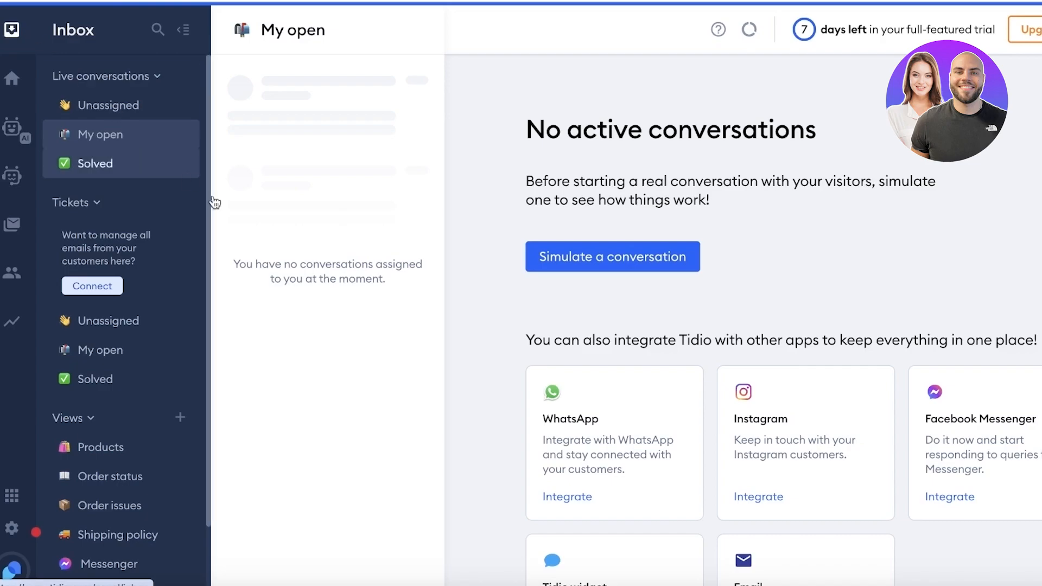
scroll(487, 262, down, 3)
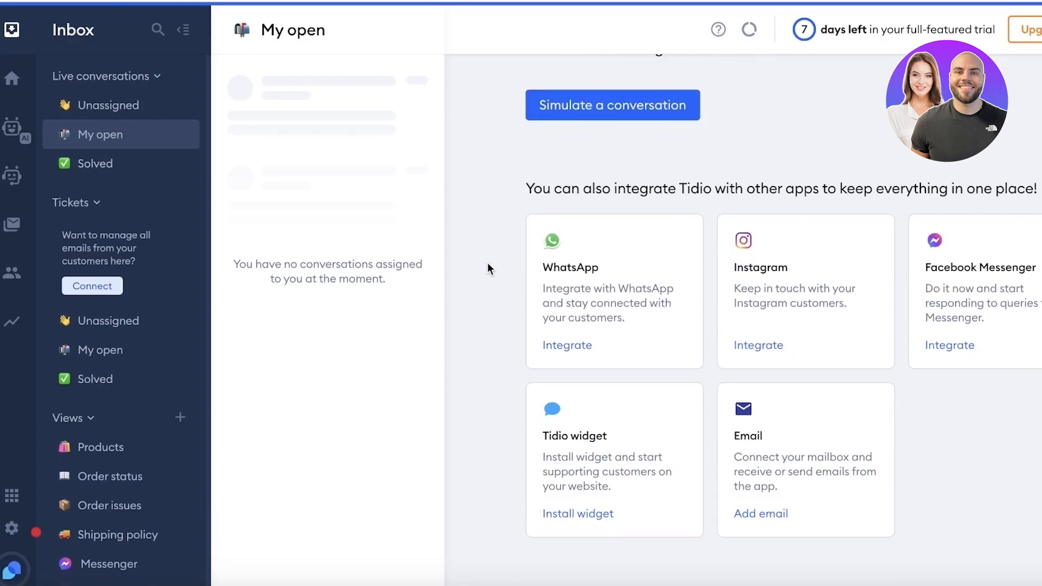
scroll(488, 263, up, 3)
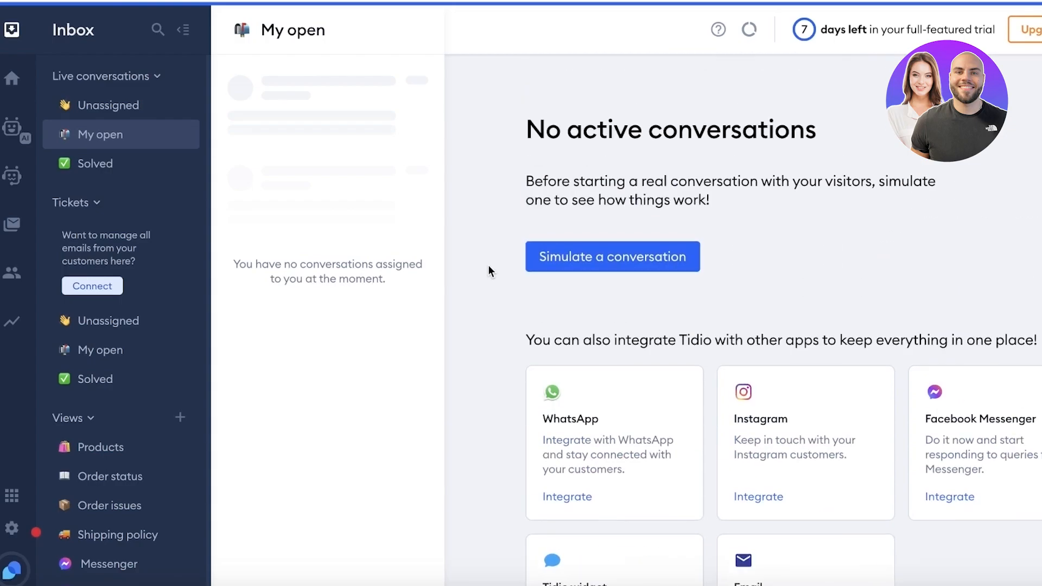
scroll(667, 169, down, 3)
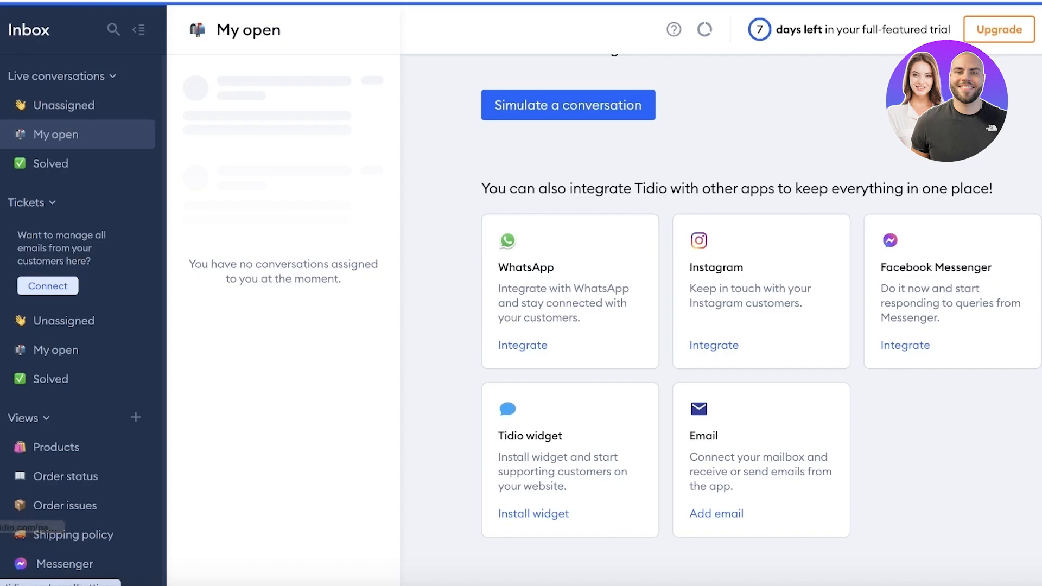
Step: Check Installation settings, which report the chat code not properly installed, and jump to the Shopify admin
click(1, 527)
click(51, 190)
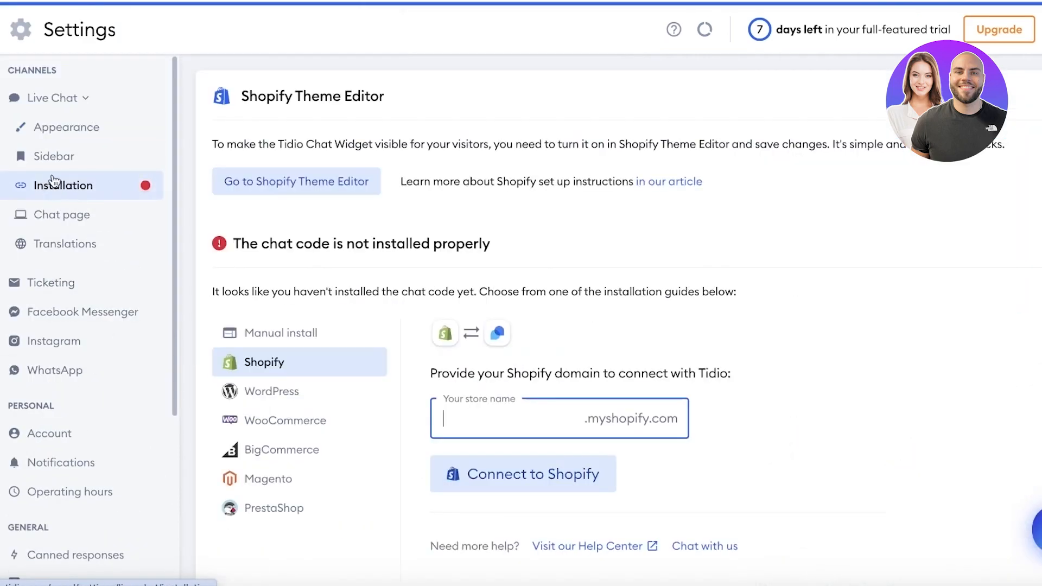
scroll(258, 230, down, 1)
scroll(258, 214, up, 1)
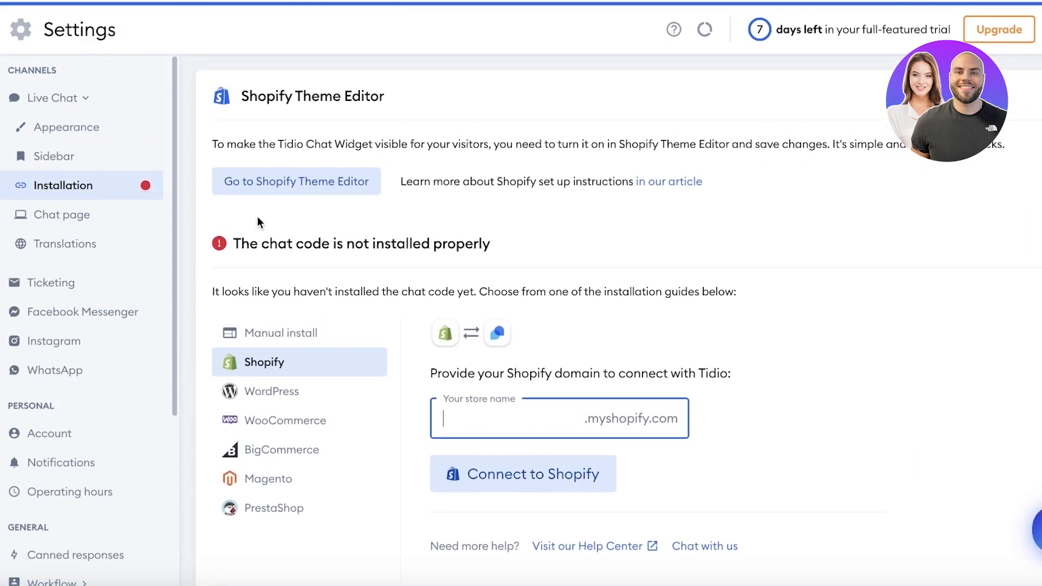
click(298, 193)
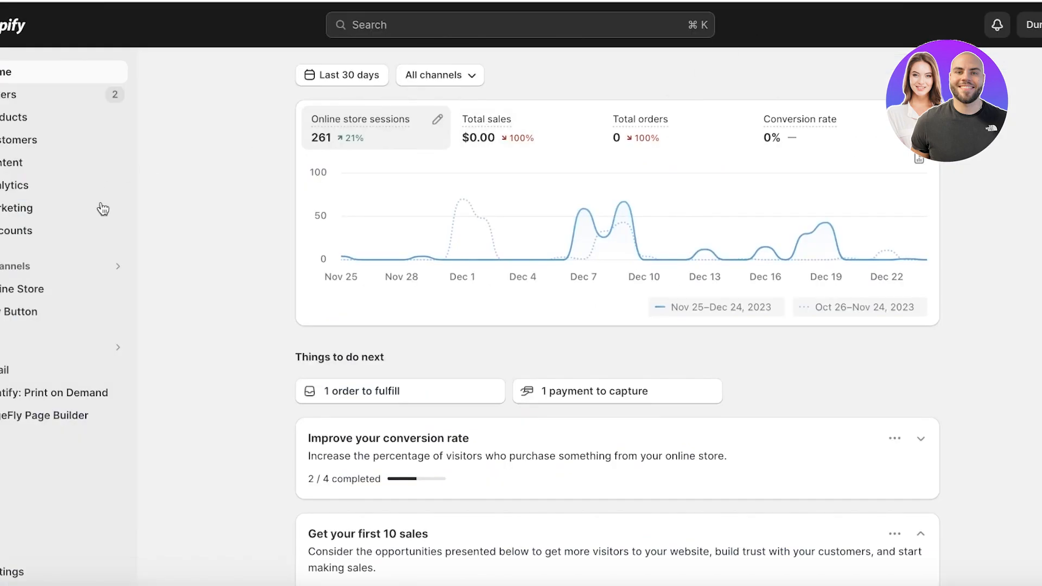
Step: Reopen Tidio from Shopify's installed apps and log in to reach Getting started
click(82, 345)
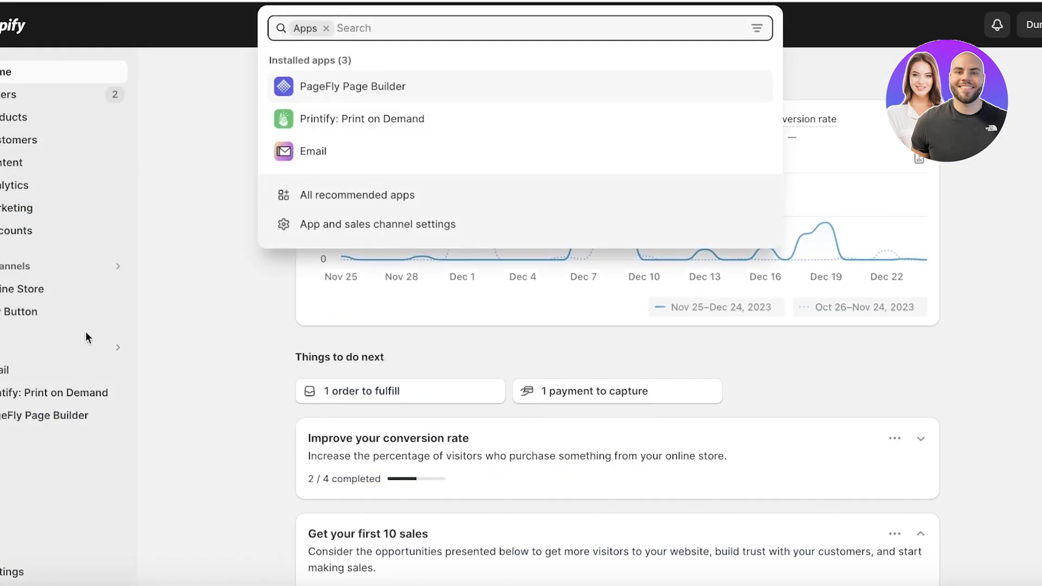
click(401, 86)
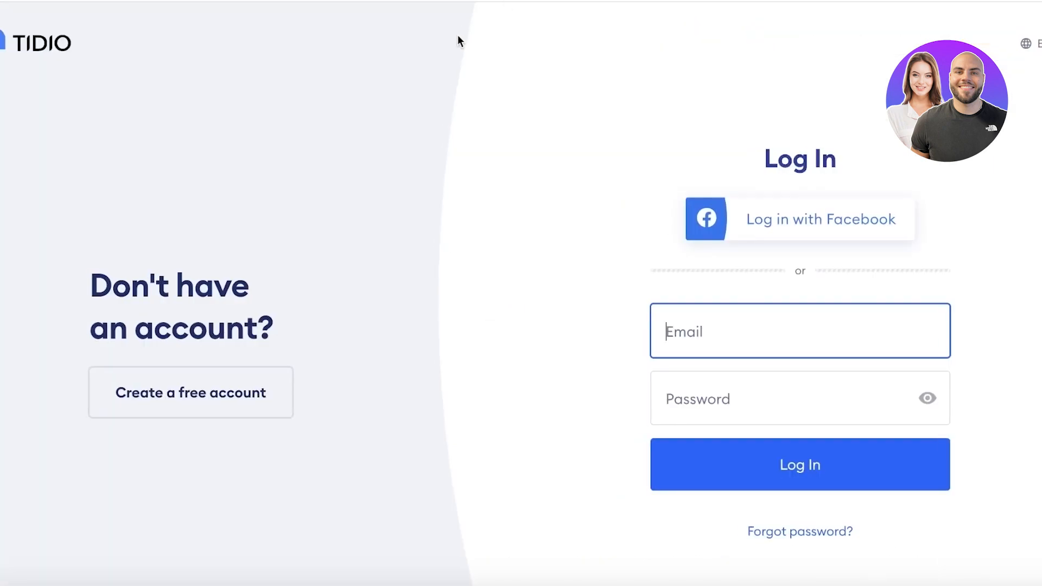
text(bk)
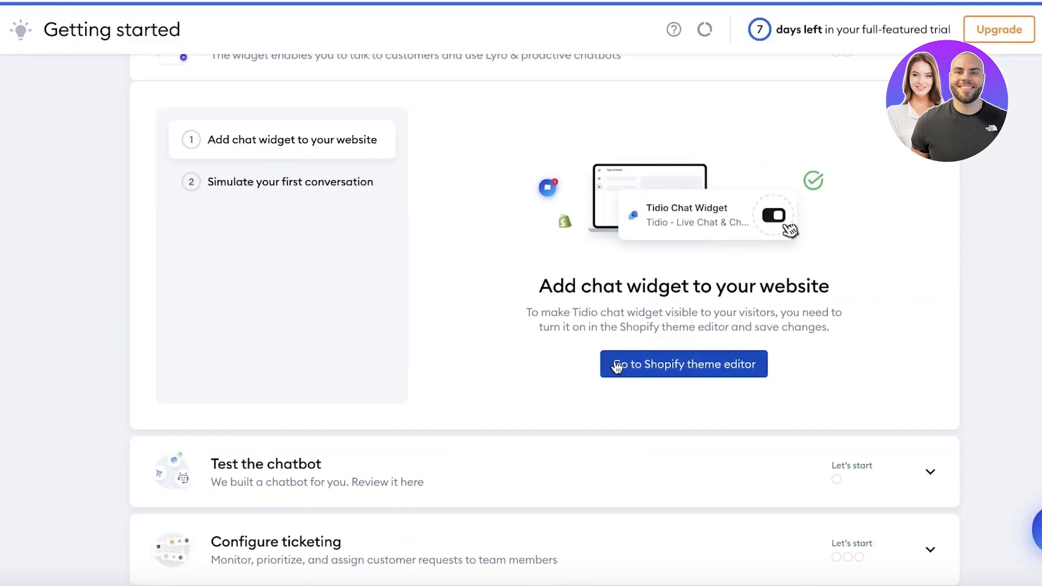
Step: Activate the Tidio Chat Widget in the theme editor, then move to 'Simulate your first conversation'
click(662, 368)
click(306, 172)
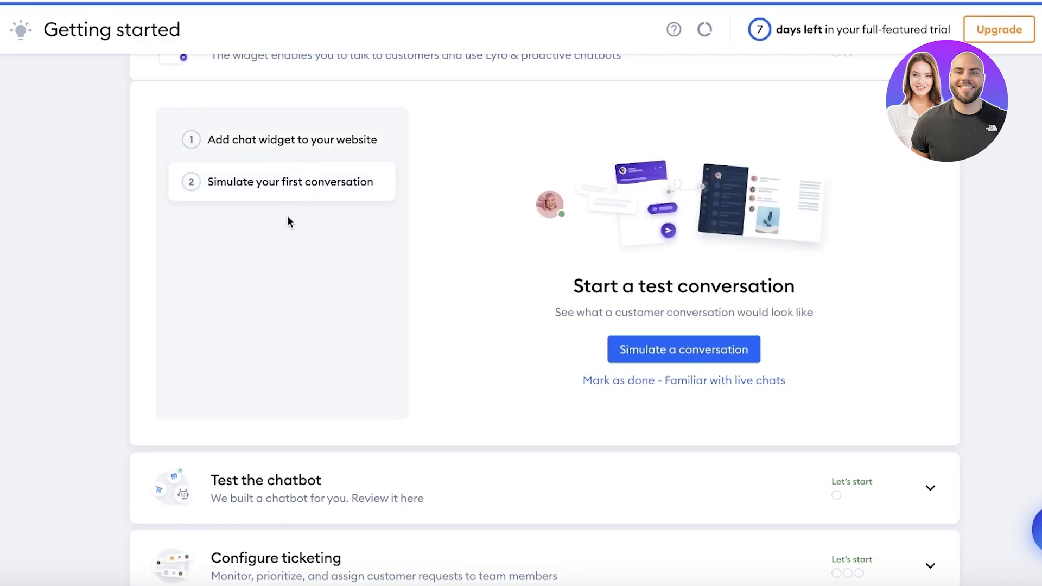
Step: Run a simulated visitor conversation, mute the sound, and return to the Inbox showing the welcome greeting
click(613, 350)
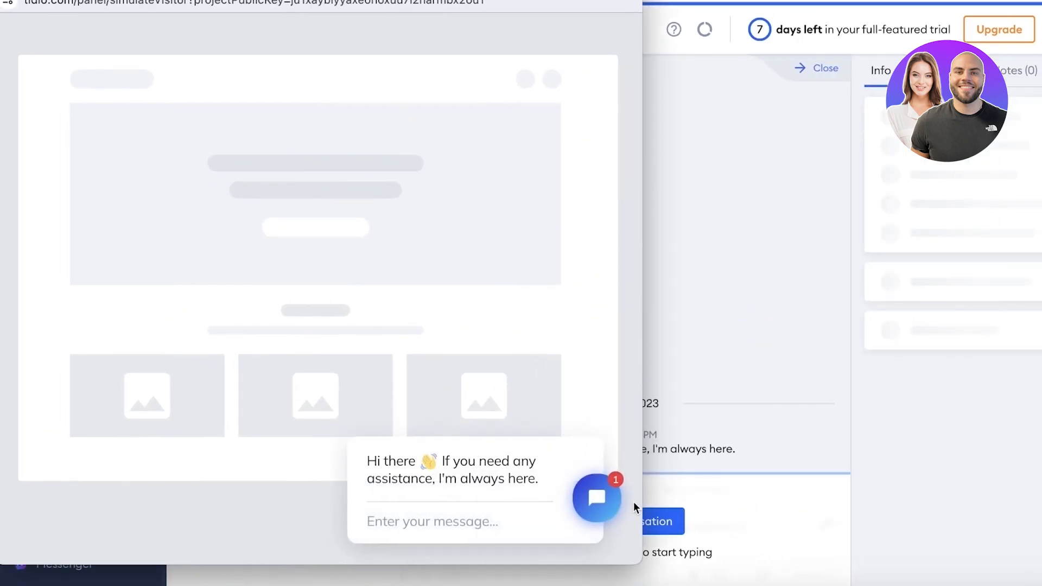
key(XF86AudioMute)
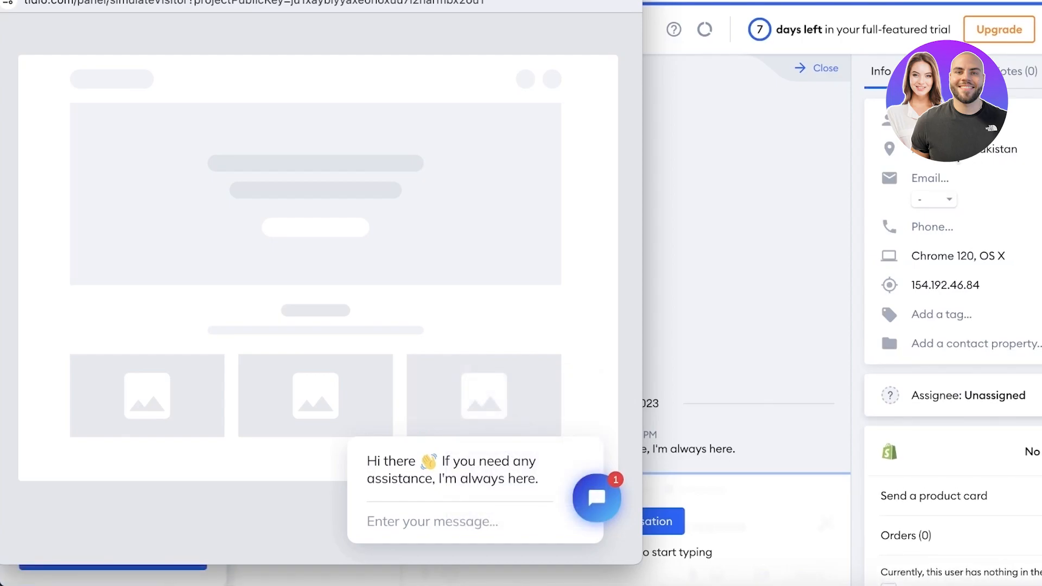
scroll(904, 428, down, 6)
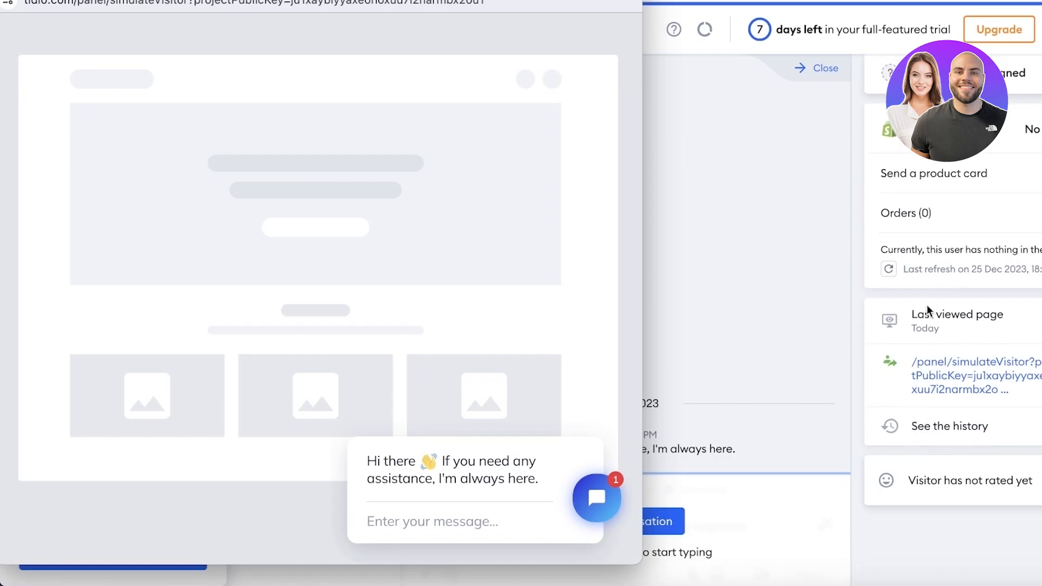
scroll(950, 430, up, 4)
scroll(963, 434, down, 4)
scroll(925, 488, up, 7)
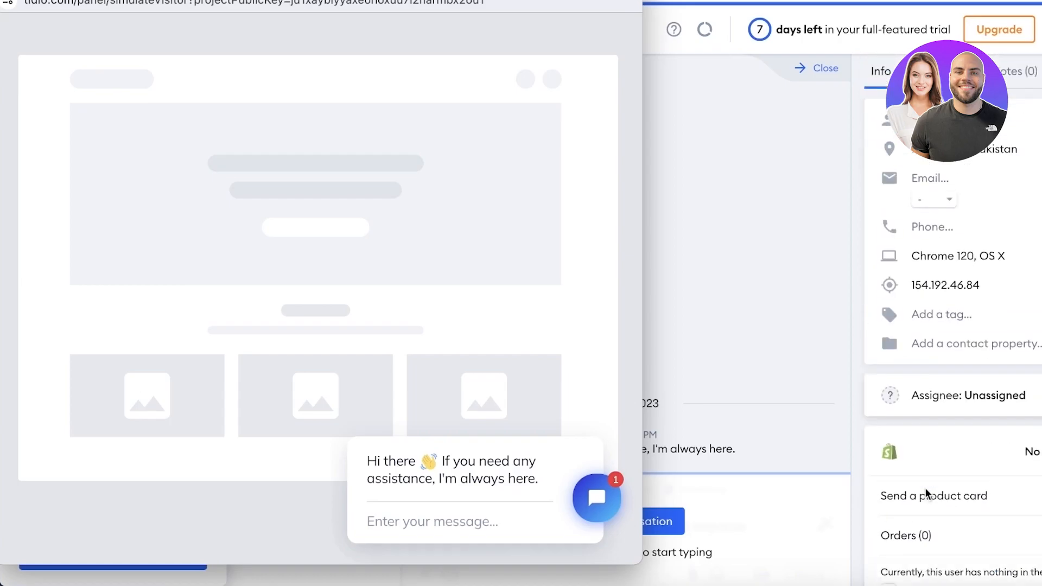
scroll(948, 457, down, 2)
scroll(949, 450, down, 1)
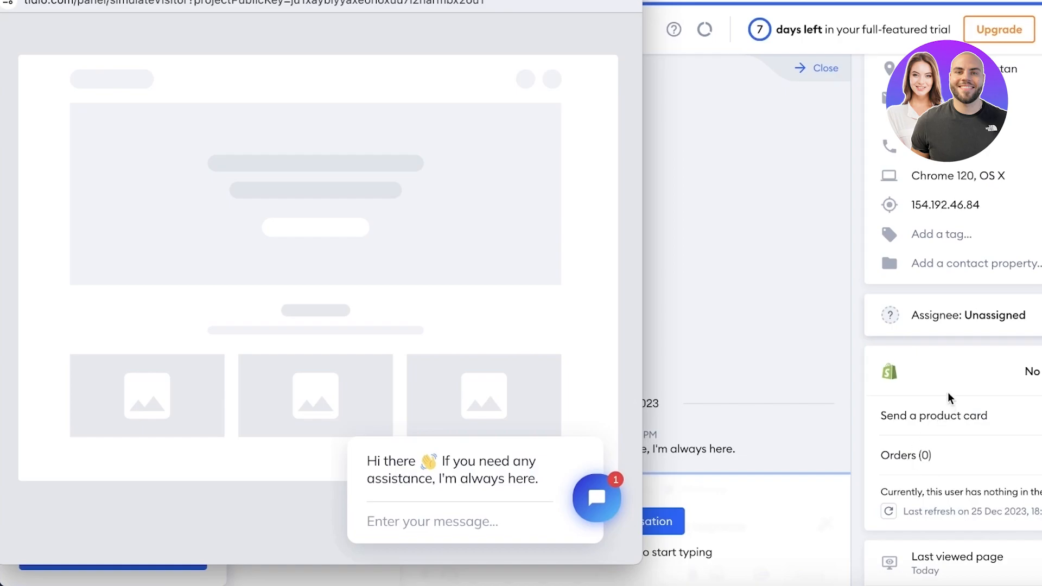
scroll(959, 396, up, 1)
click(987, 354)
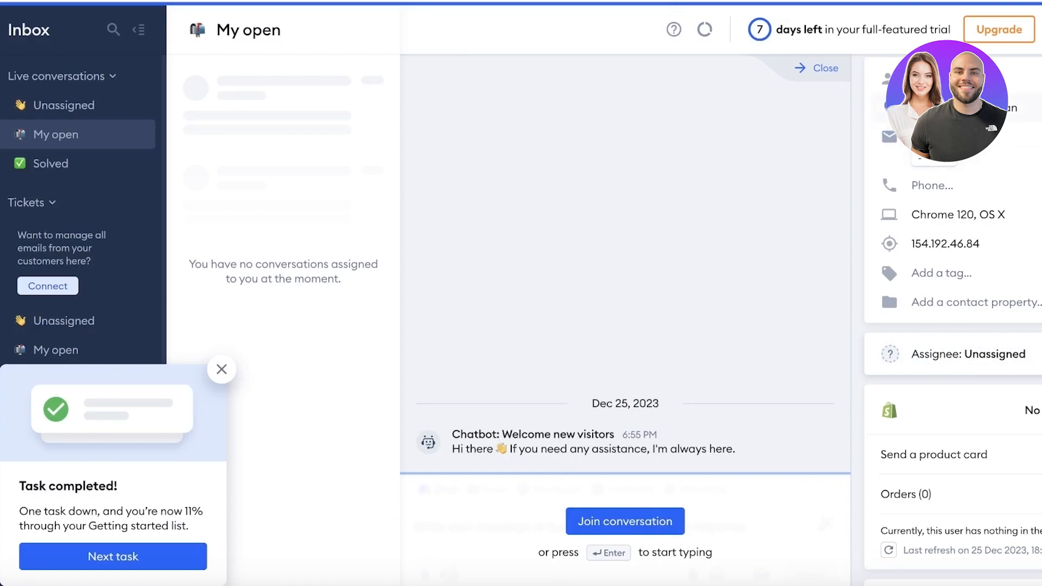
Step: Dismiss the task notice, recheck Installation settings (still not installed properly), and open then minimize the support chat
click(222, 369)
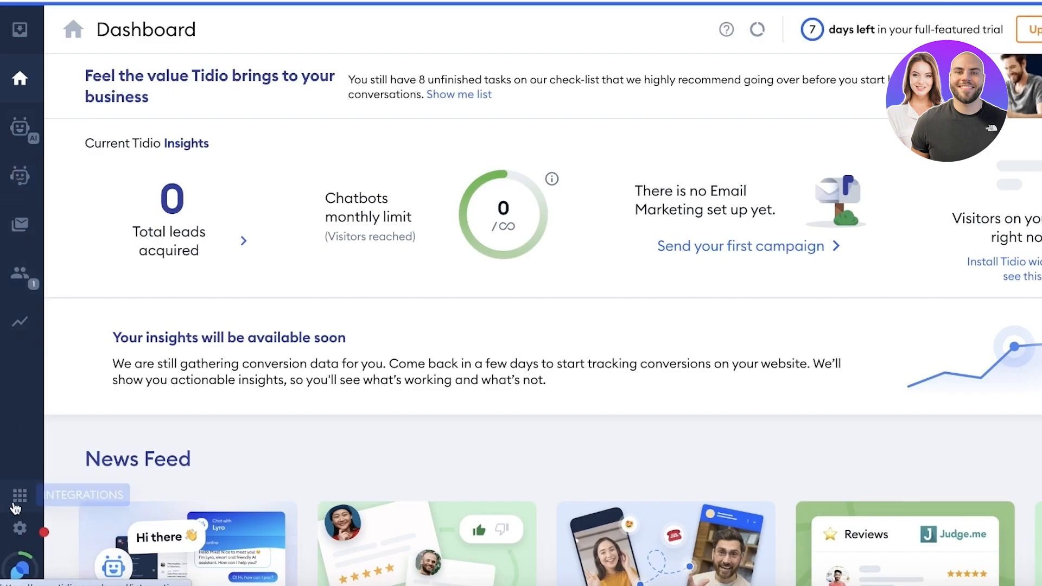
click(19, 529)
click(168, 185)
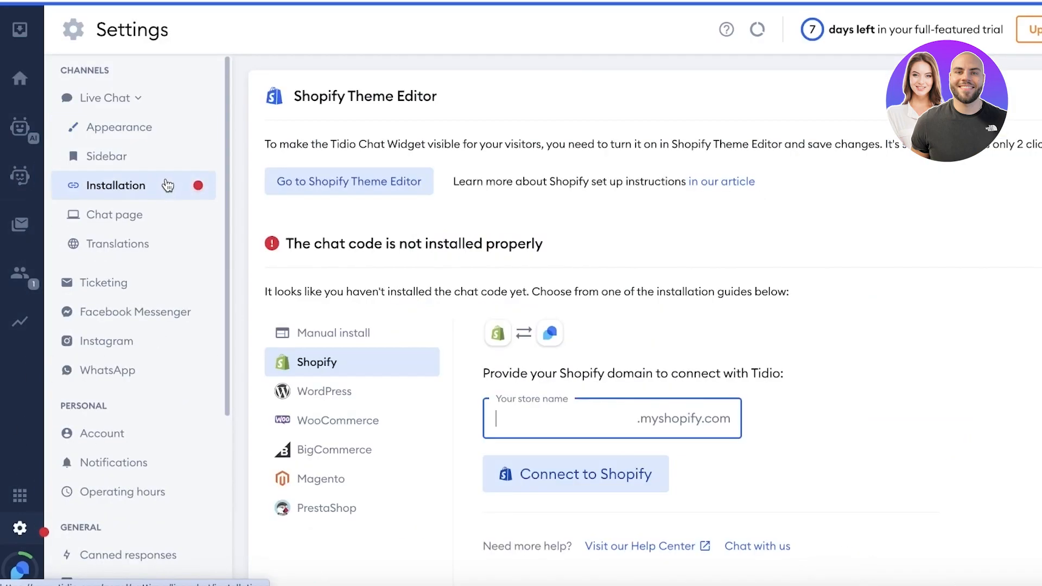
scroll(470, 132, down, 1)
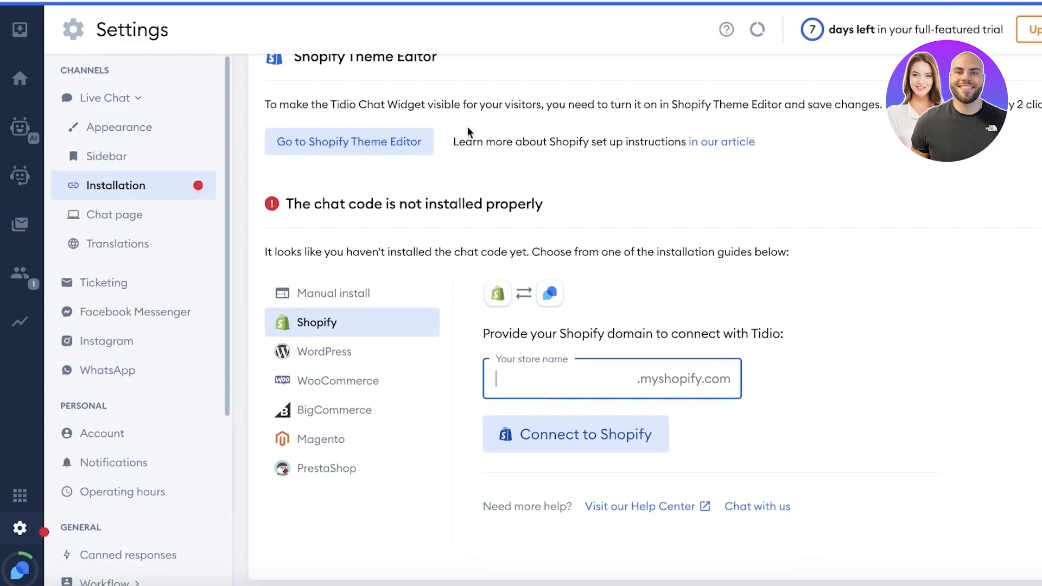
click(78, 191)
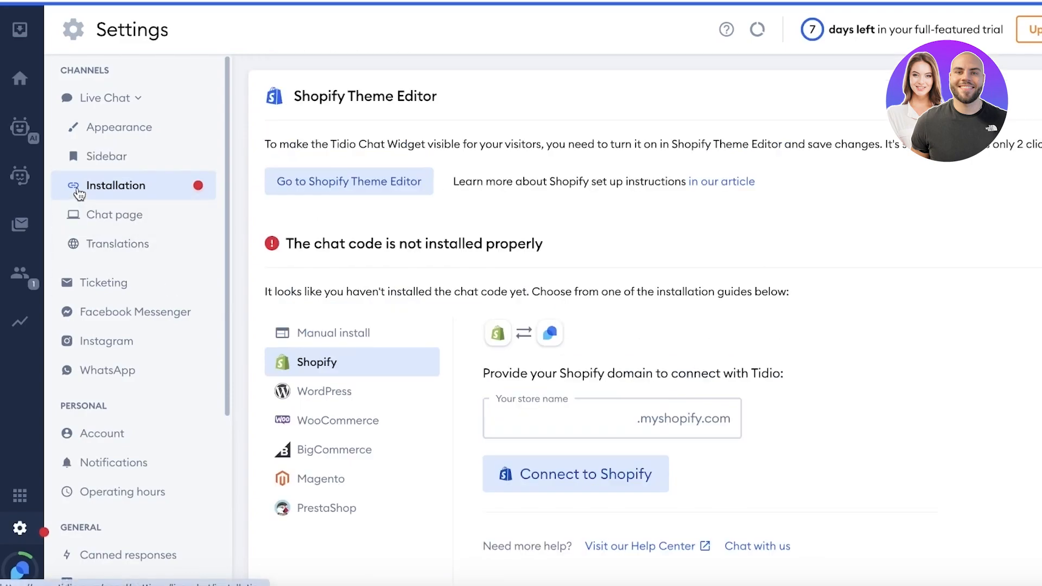
scroll(489, 226, down, 1)
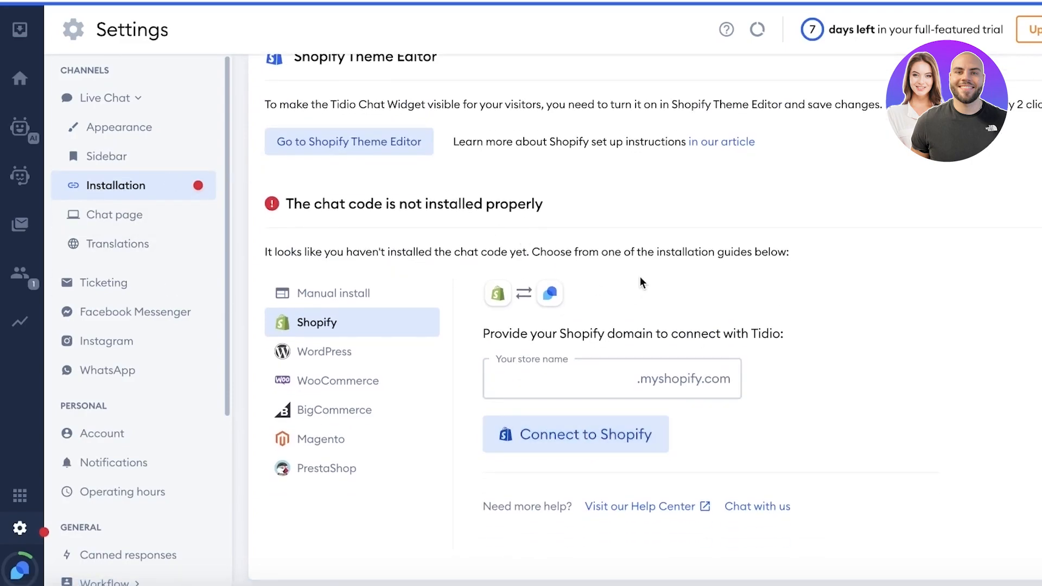
click(1037, 528)
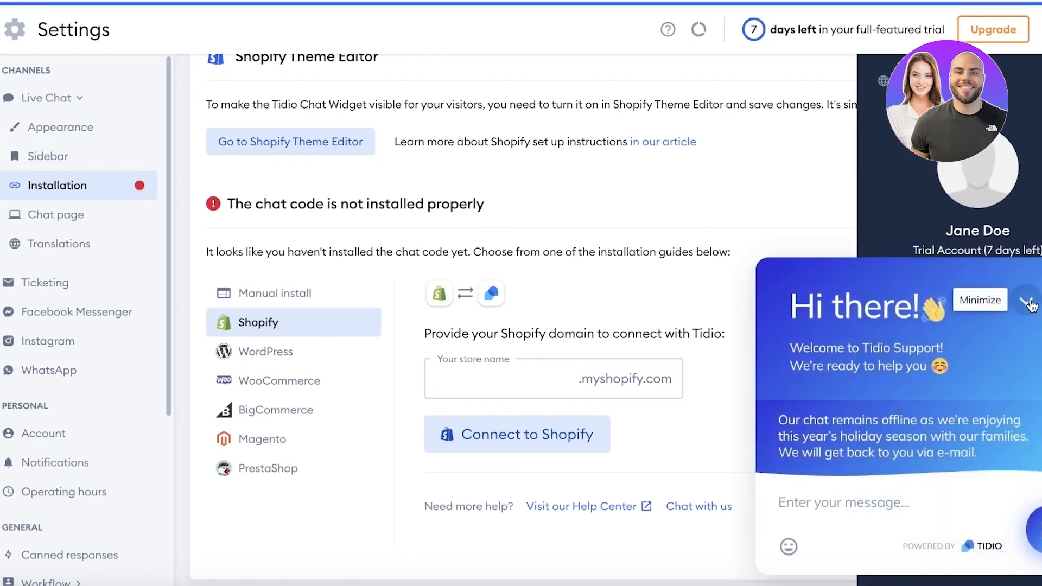
click(1026, 302)
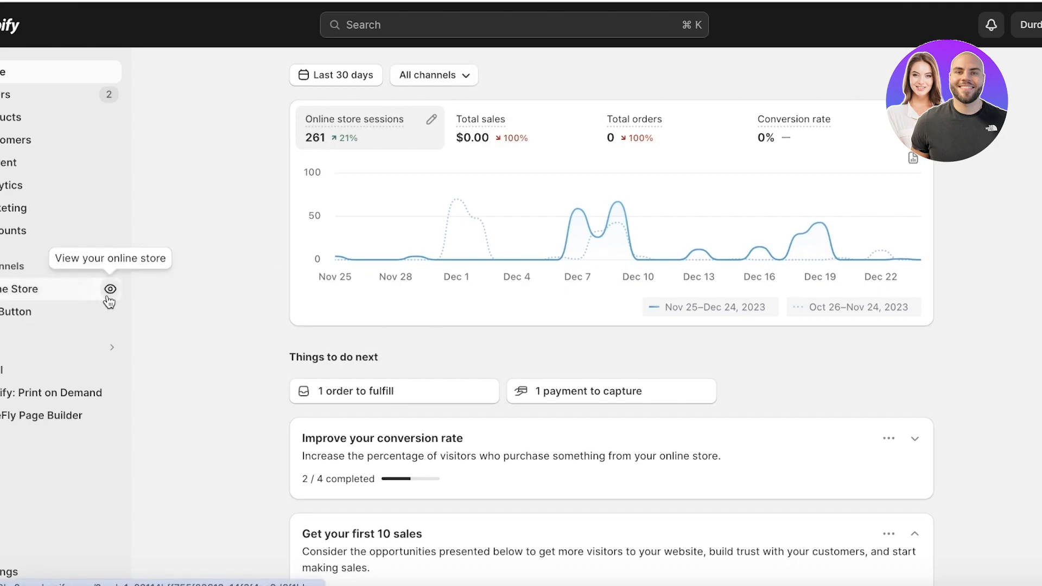
Step: From the live storefront widget, send 'Hey my shirt came in torn' and submit the visitor's e-mail
click(110, 296)
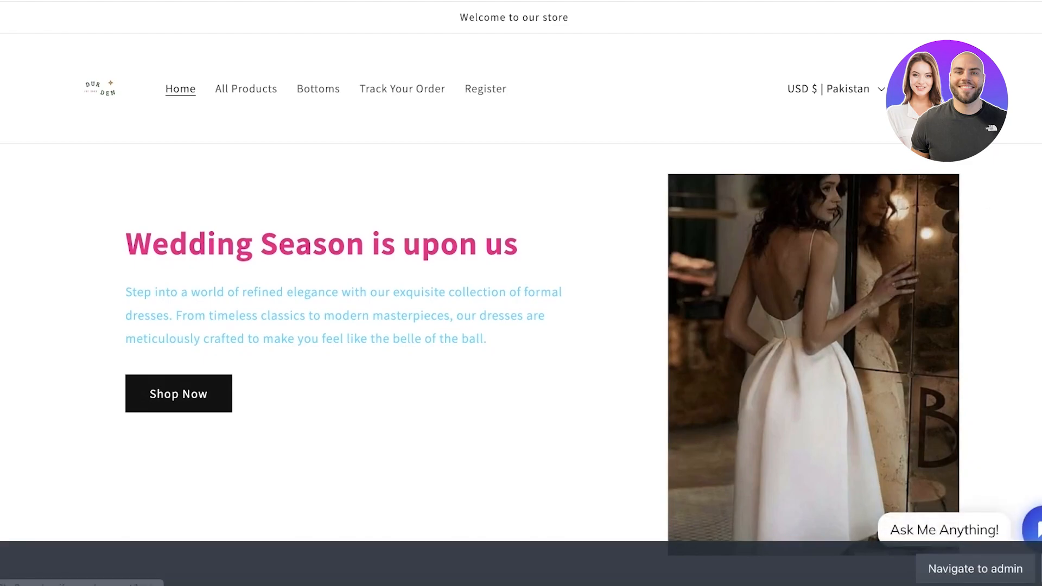
click(1031, 529)
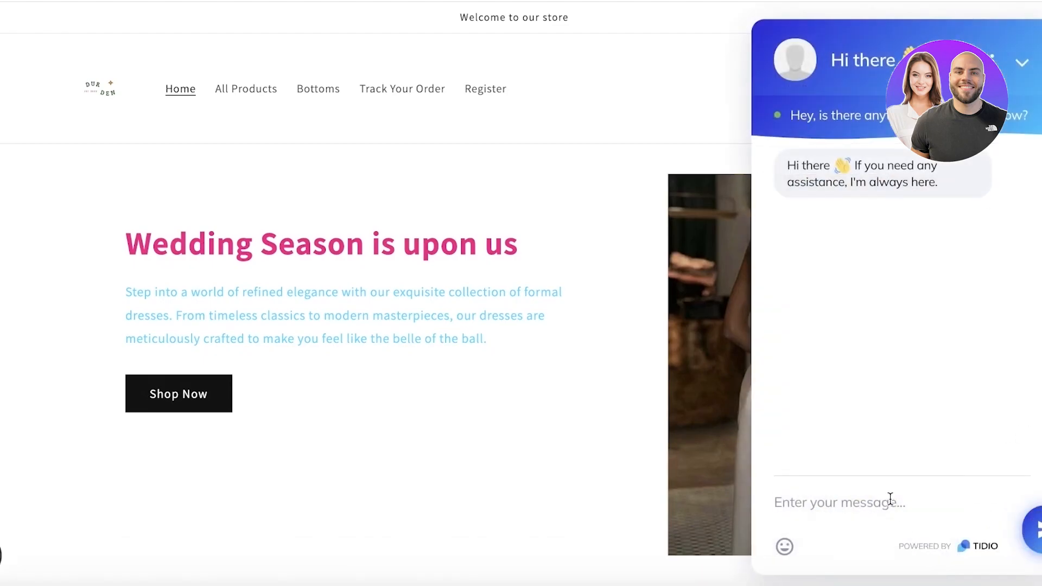
text(Hey)
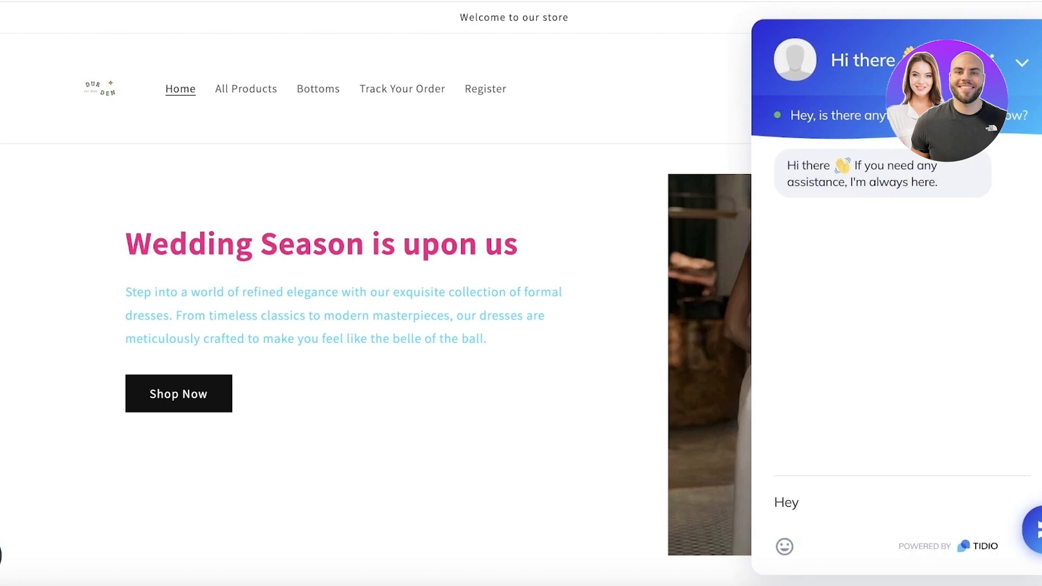
text( my shirt came in torn)
key(Return)
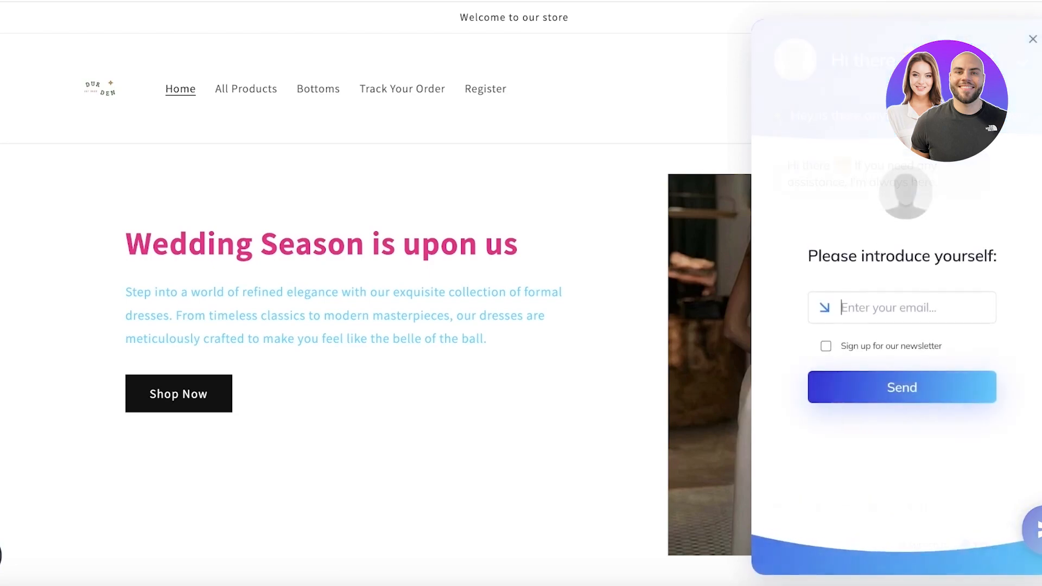
click(928, 297)
key(Return)
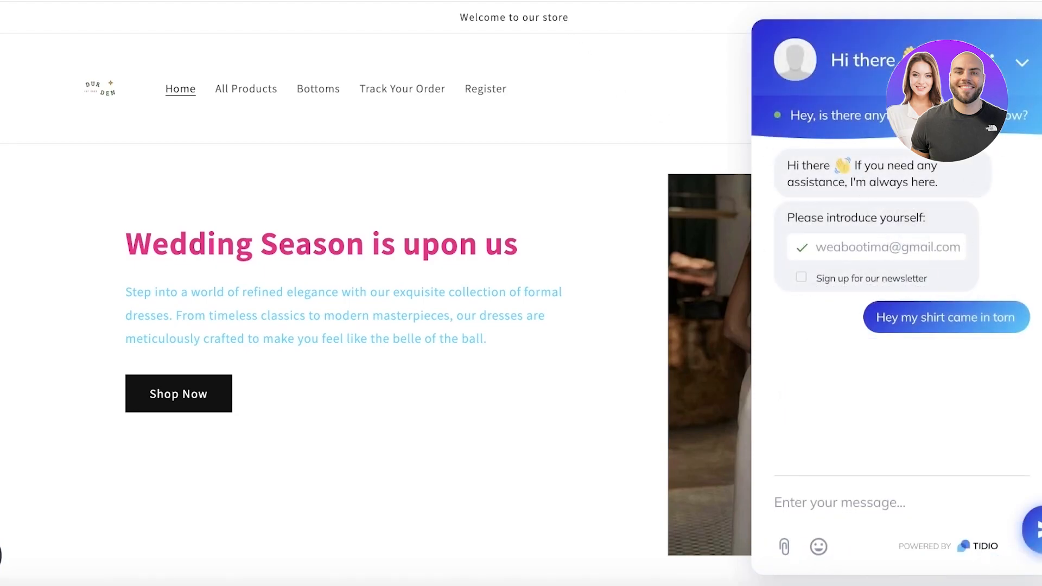
click(507, 0)
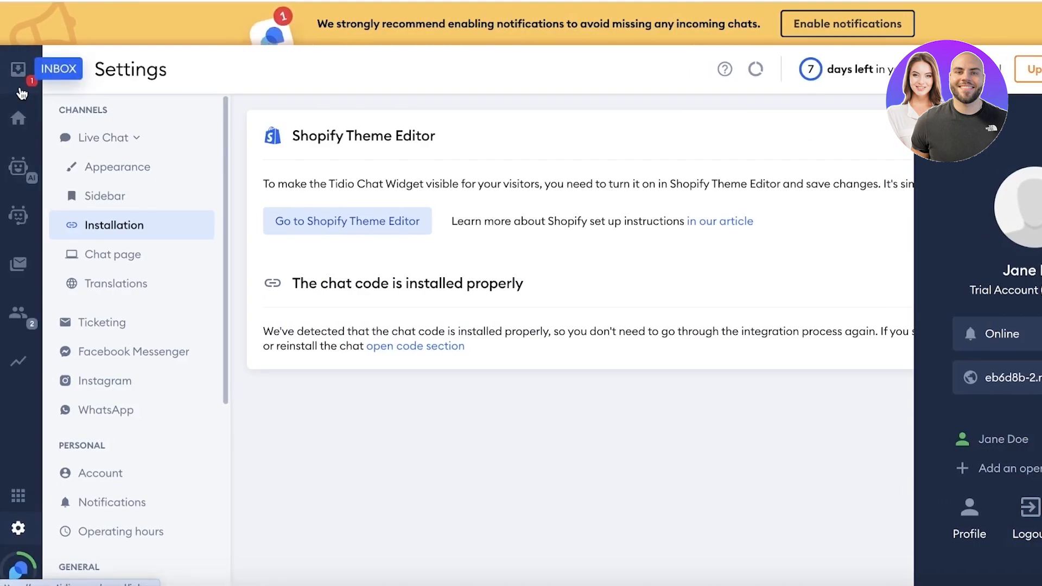
Step: Find the 'Hey my shirt came in torn' chat under the Inbox's Unassigned conversations
click(22, 94)
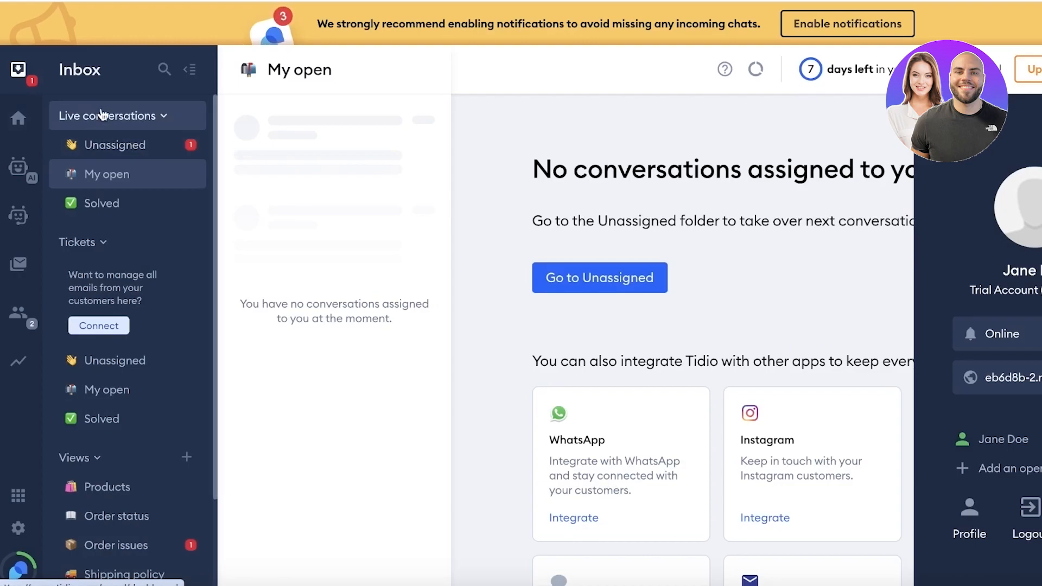
click(114, 107)
click(115, 108)
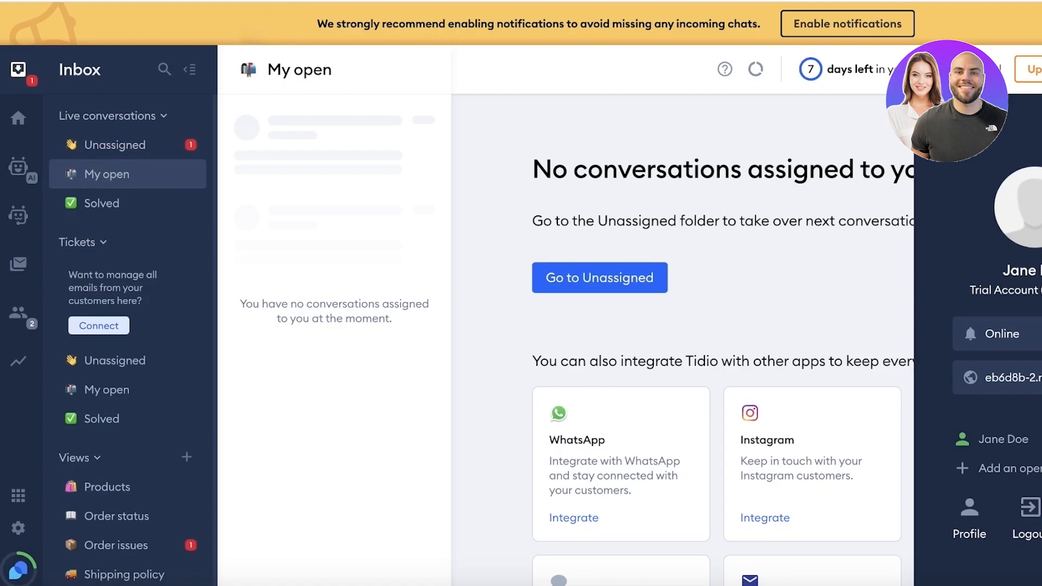
click(1039, 70)
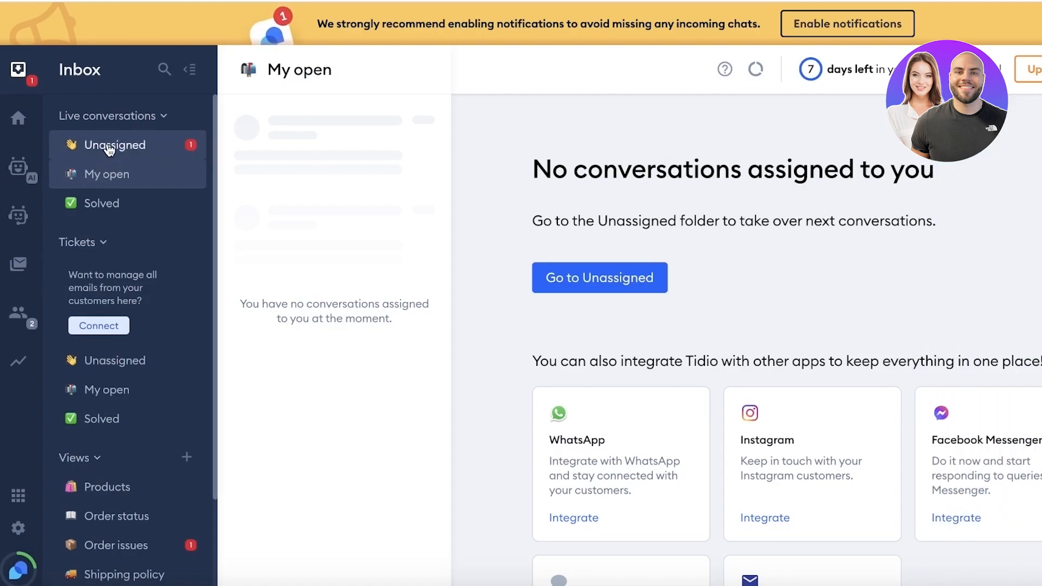
click(108, 147)
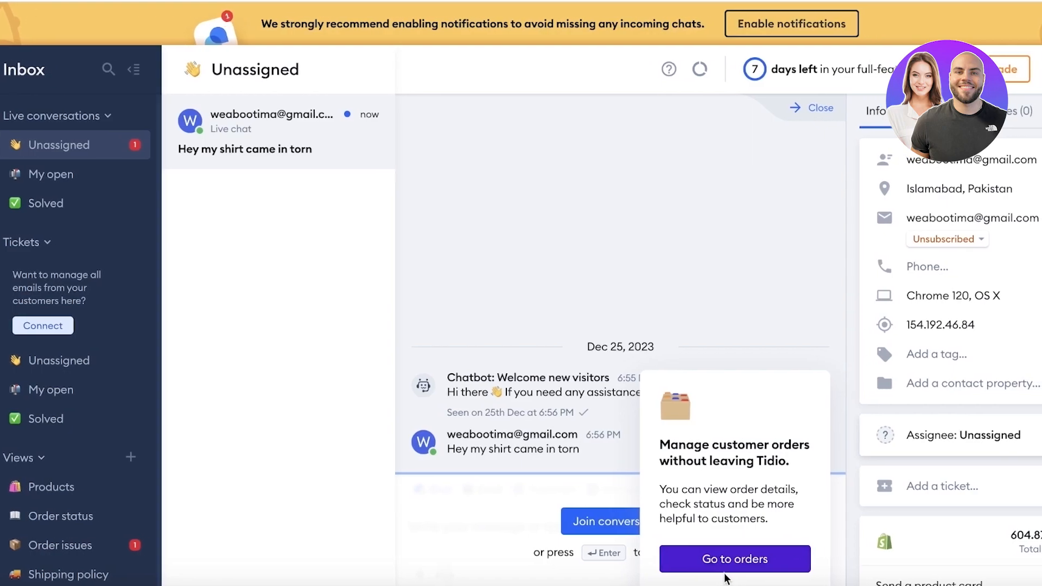
click(730, 585)
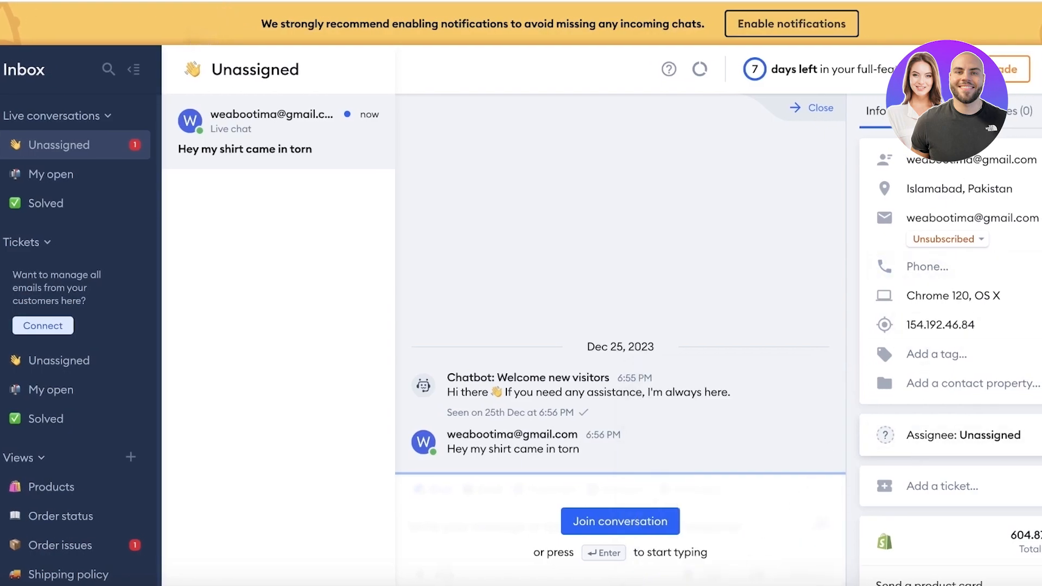
Step: Review the visitor's browsed pages, Notes tab and the transcript options menu
click(939, 112)
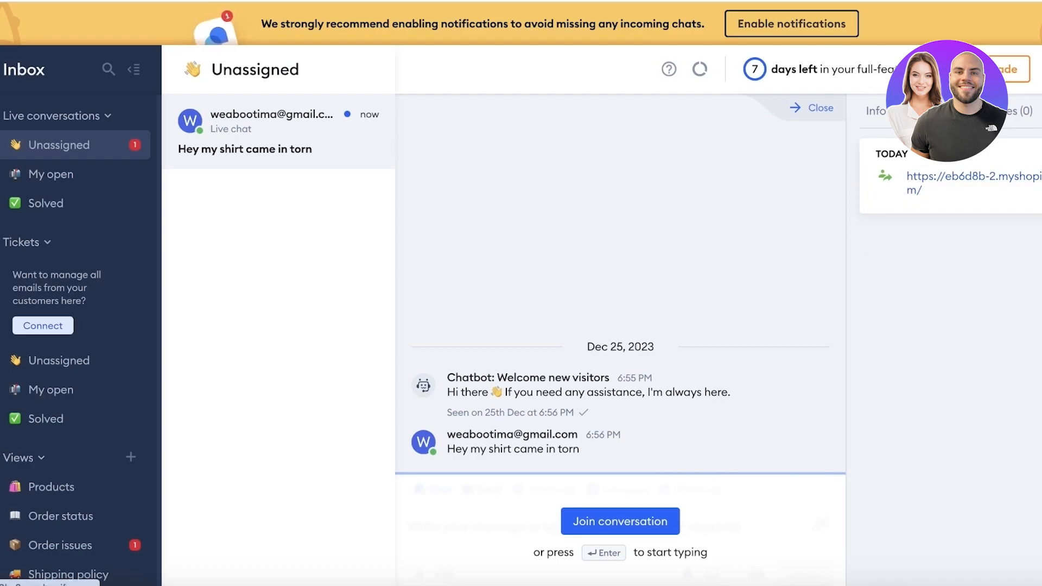
click(1007, 115)
click(1040, 112)
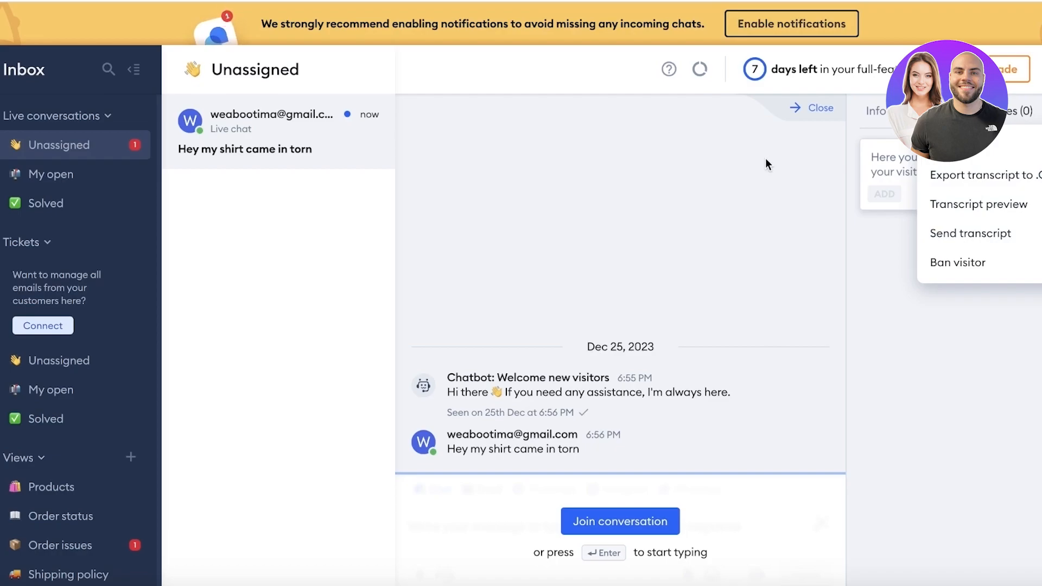
click(619, 225)
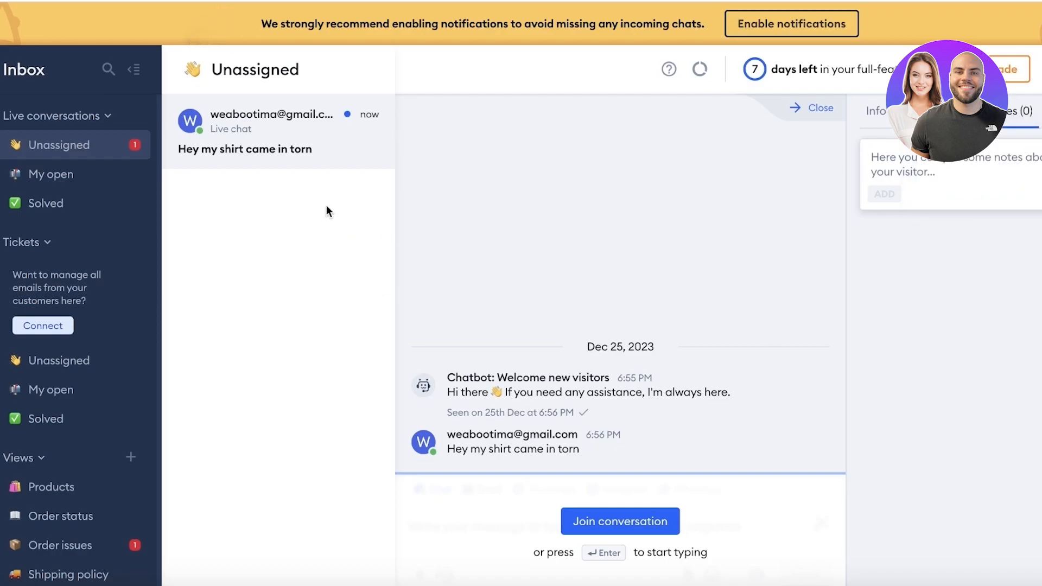
scroll(38, 207, down, 1)
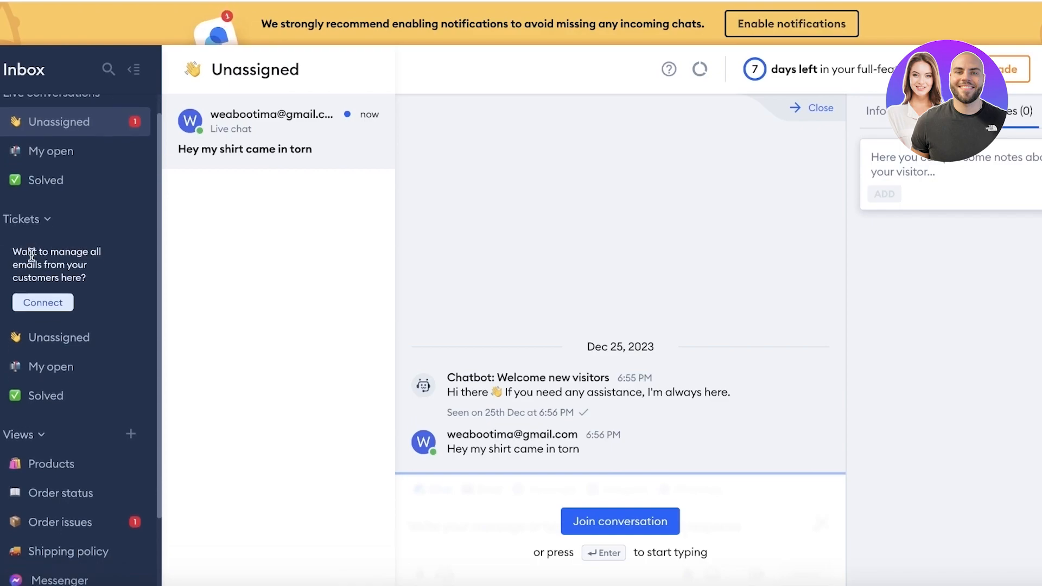
scroll(33, 244, down, 2)
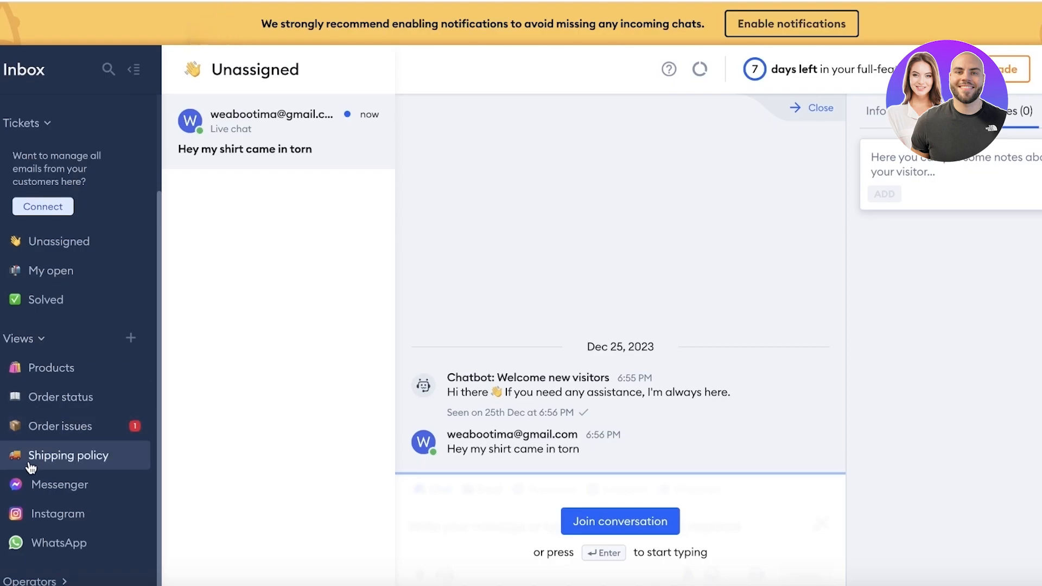
Step: Open the Products conversations view, then the customers list in the sidebar
click(57, 382)
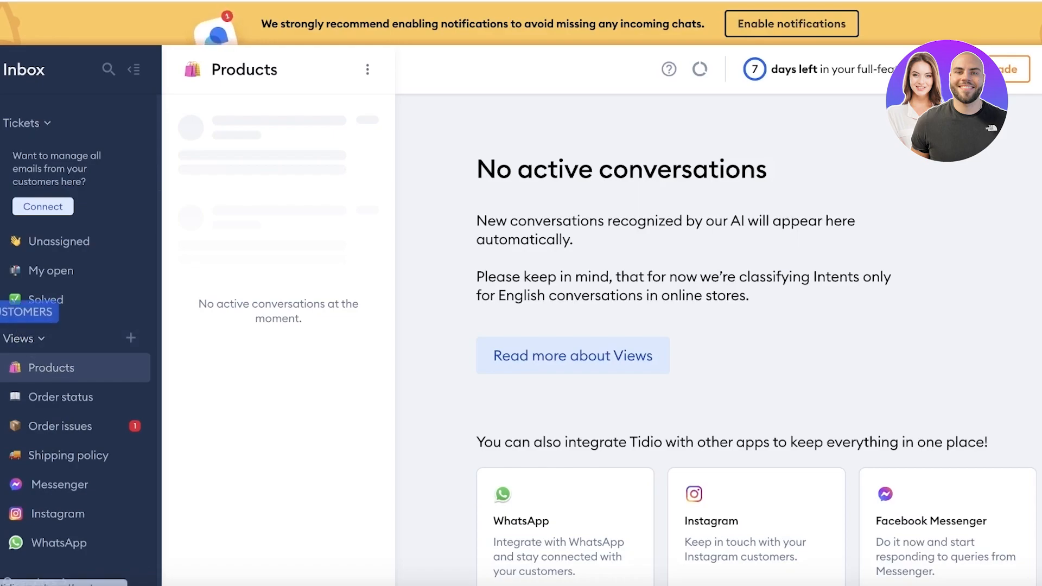
click(1, 312)
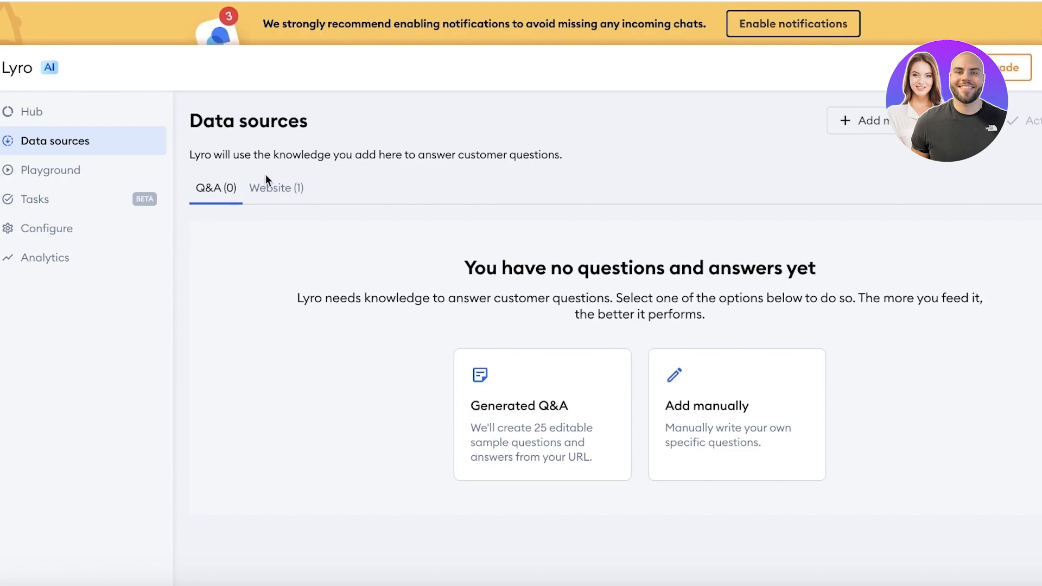
Step: View Lyro's Website (1) data source, then bring up the Add more knowledge chooser
click(268, 186)
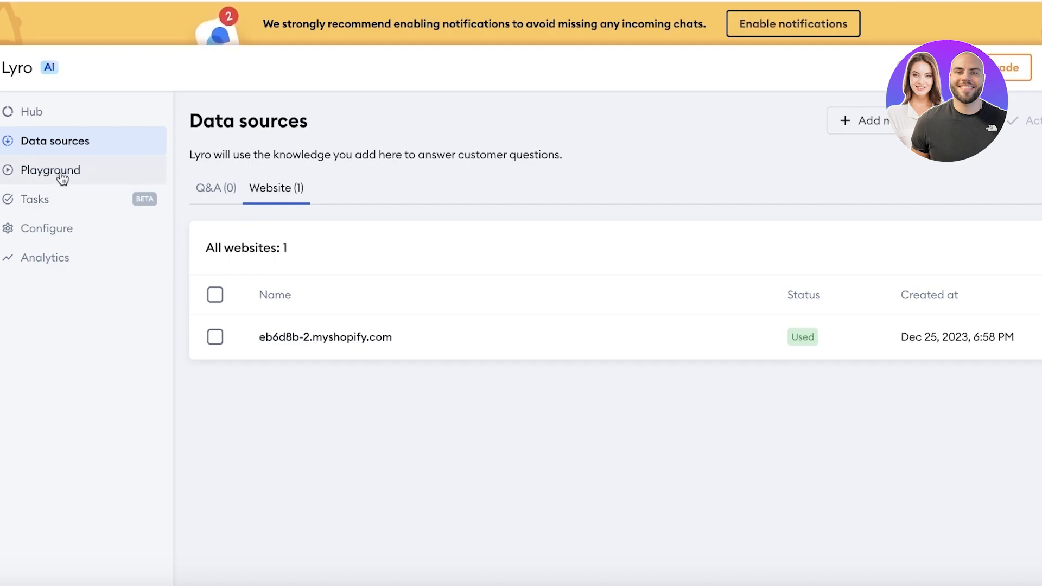
click(861, 121)
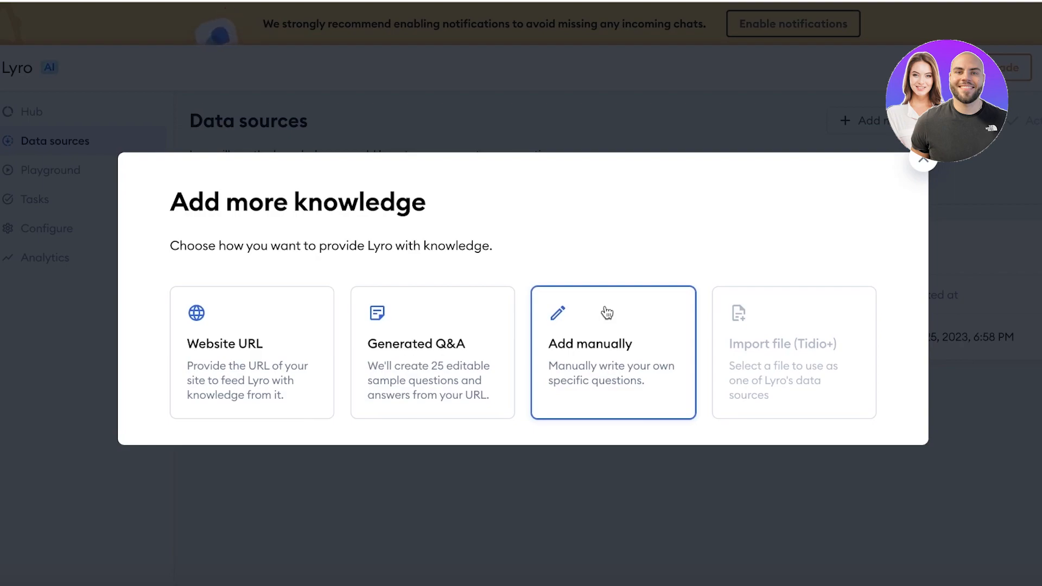
Step: Choose the Website URL option to get three empty URL fields, then bring up the storefront
click(244, 374)
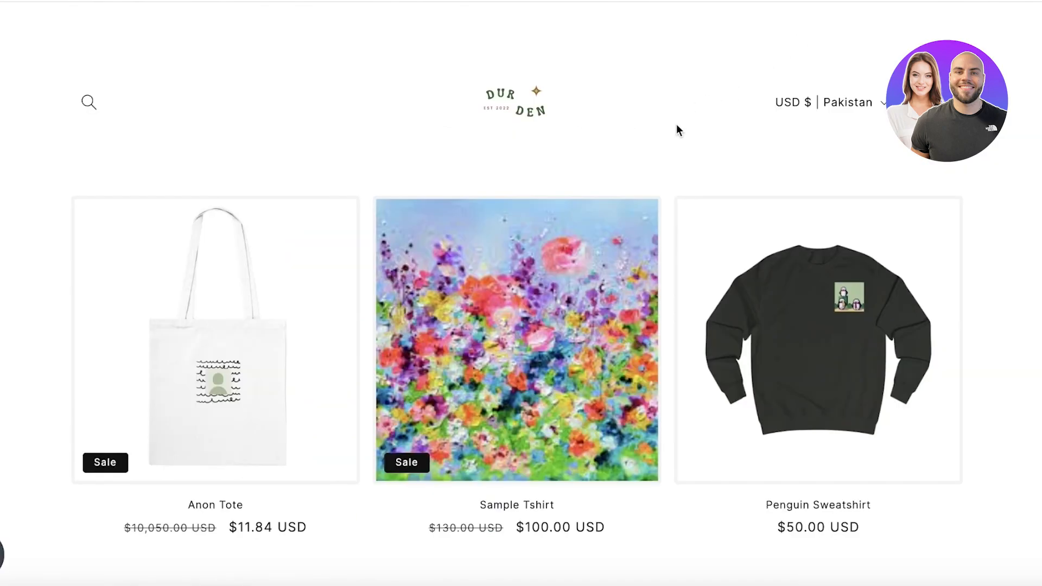
click(543, 96)
Step: Copy the store's Privacy policy page address into the second URL field
scroll(498, 133, down, 15)
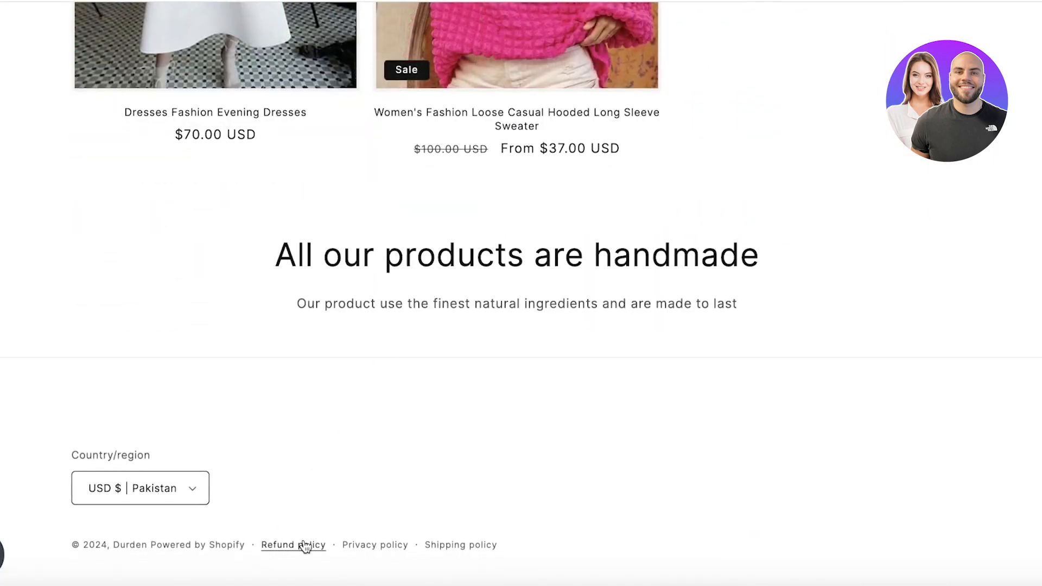
click(368, 551)
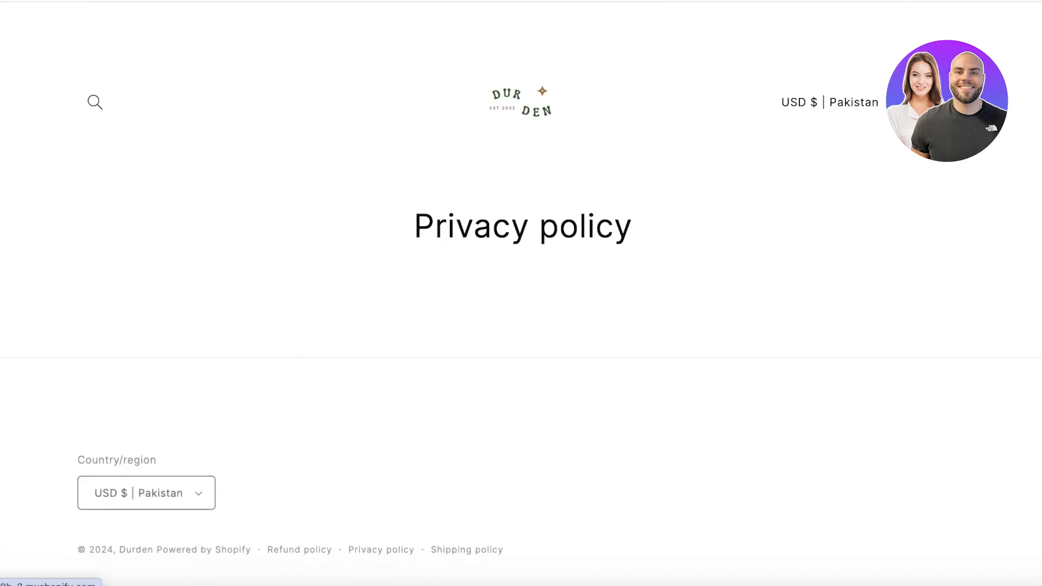
right_click(461, 1)
click(512, 107)
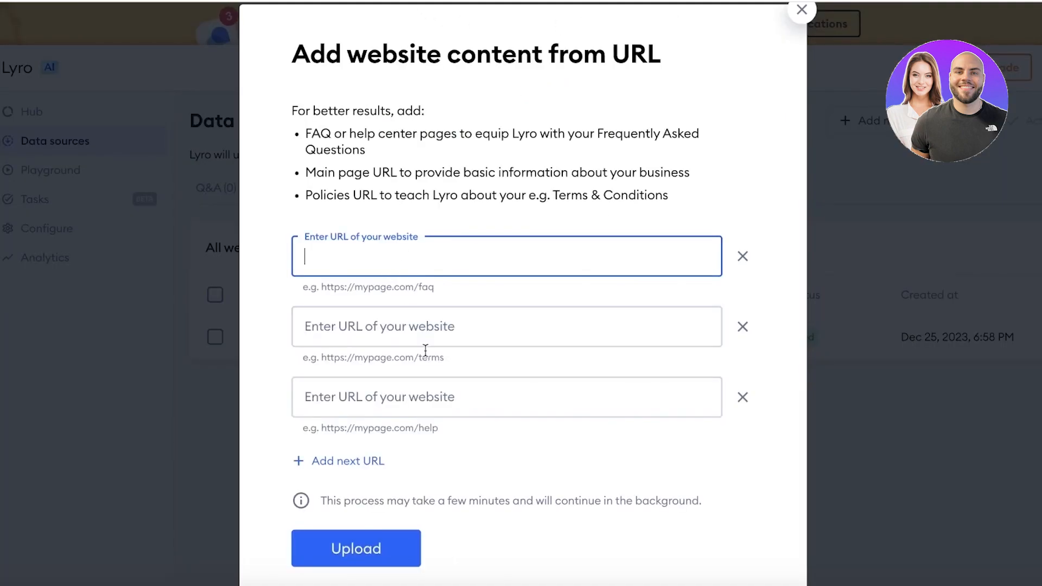
click(427, 330)
right_click(427, 329)
click(470, 444)
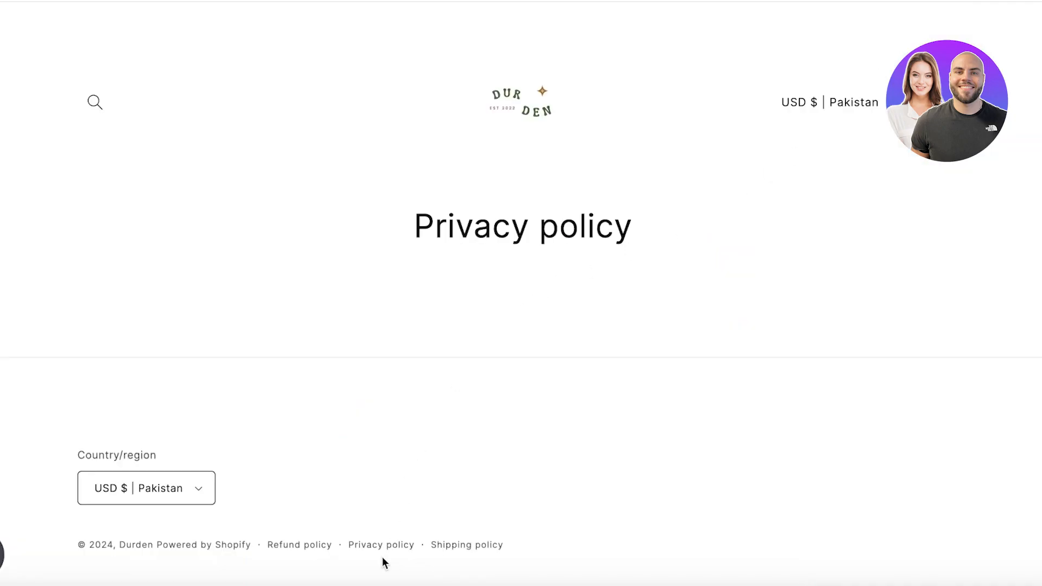
Step: Copy the store's Refund policy page address into the third URL field
click(309, 545)
right_click(467, 1)
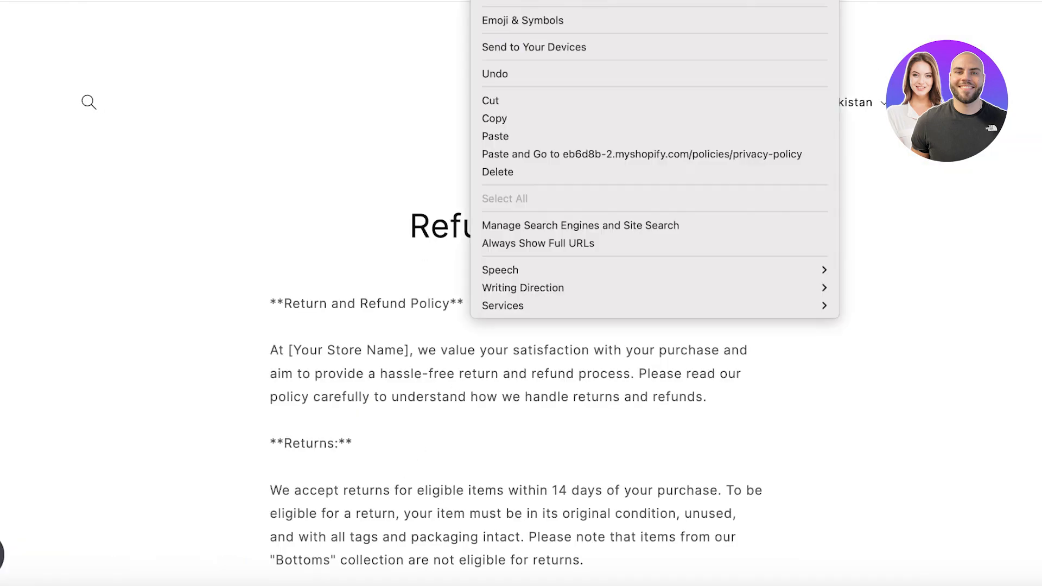
click(526, 110)
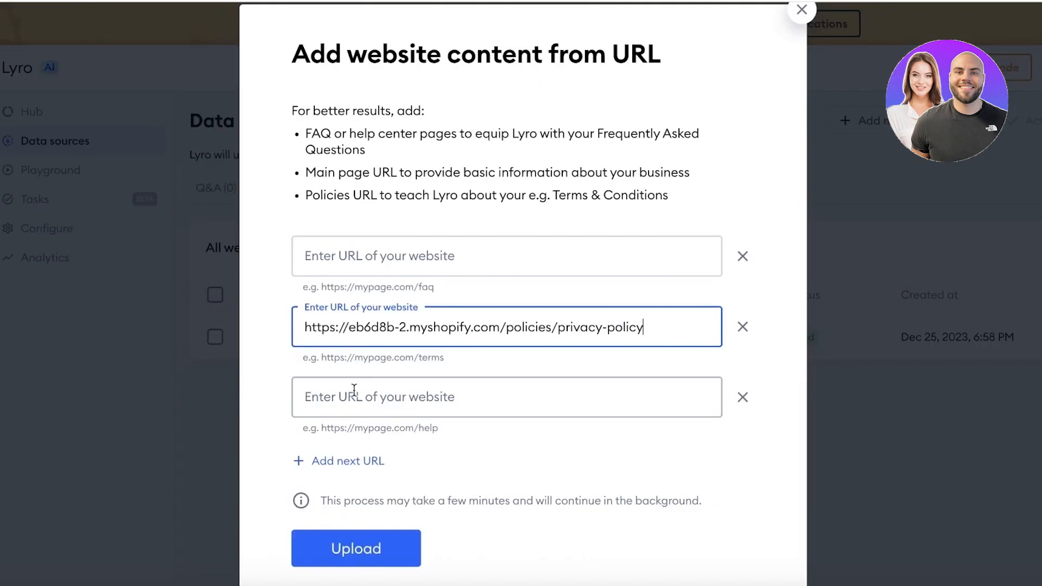
click(350, 399)
key(ctrl+v)
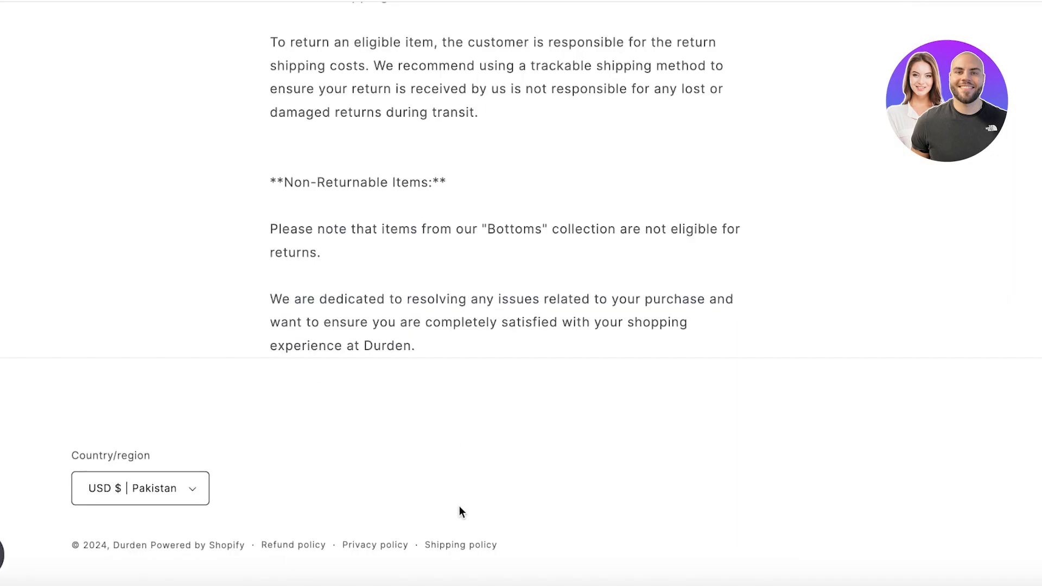
Step: Copy the store's Shipping policy page address into the first URL field
click(461, 547)
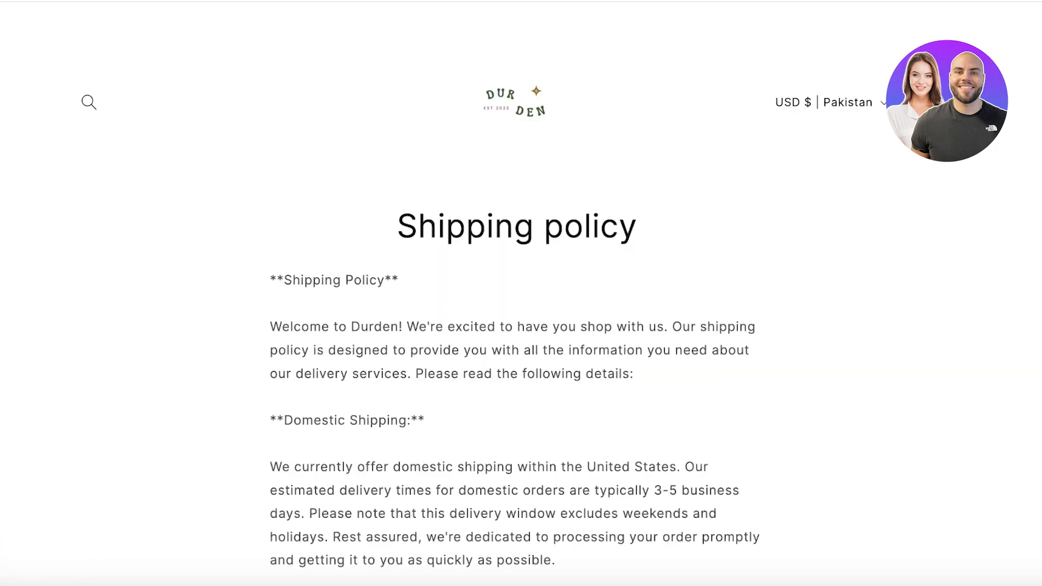
right_click(396, 2)
click(454, 116)
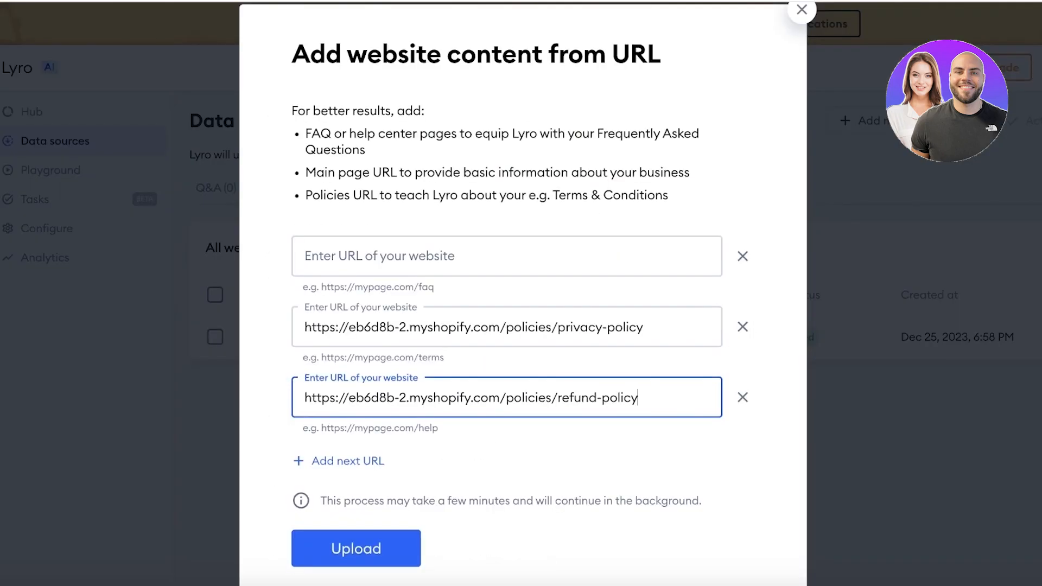
click(390, 268)
right_click(390, 261)
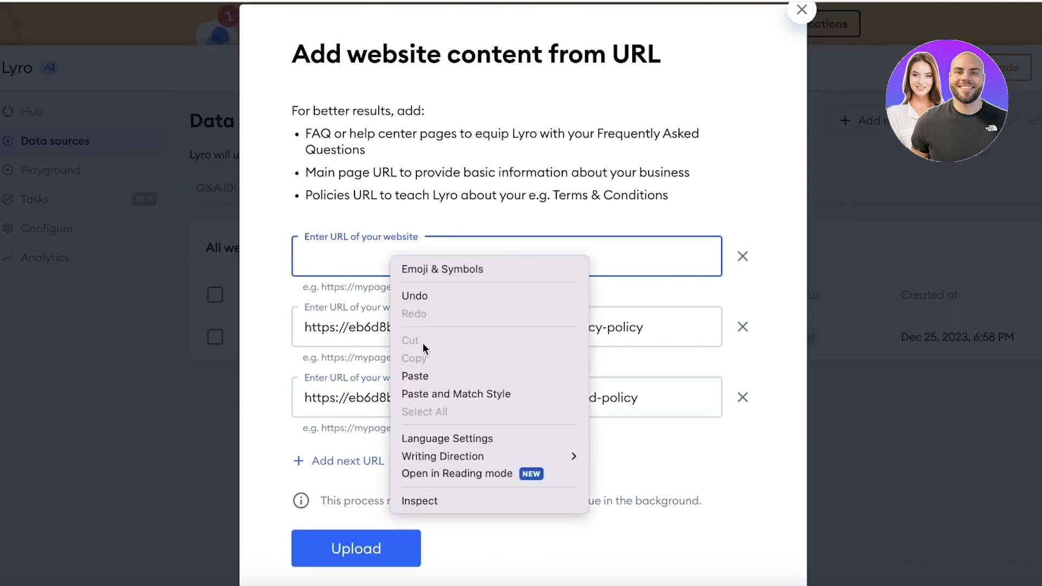
click(426, 377)
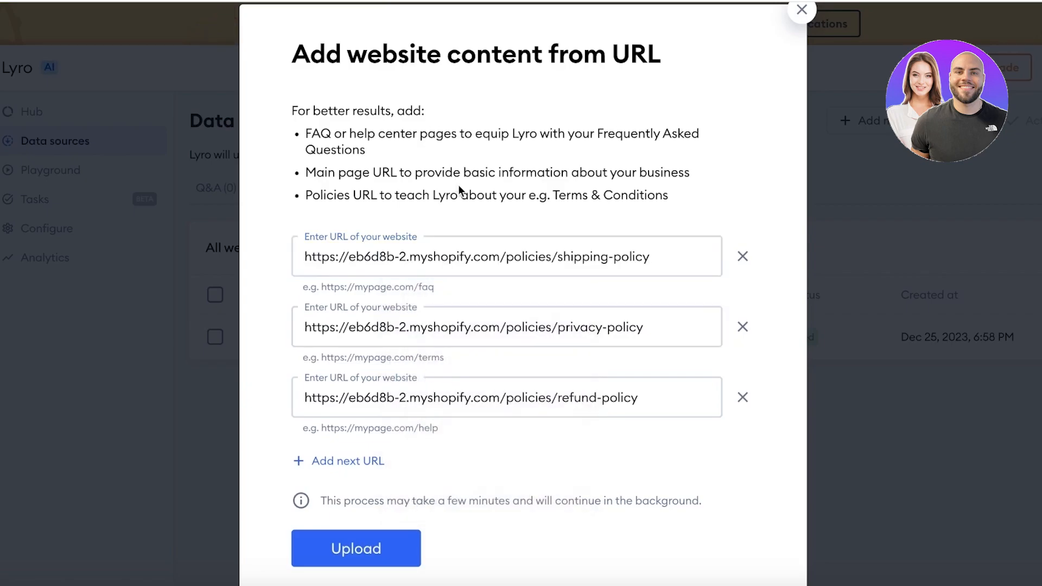
Step: Check the store's home page and remove the empty fourth URL field
click(350, 462)
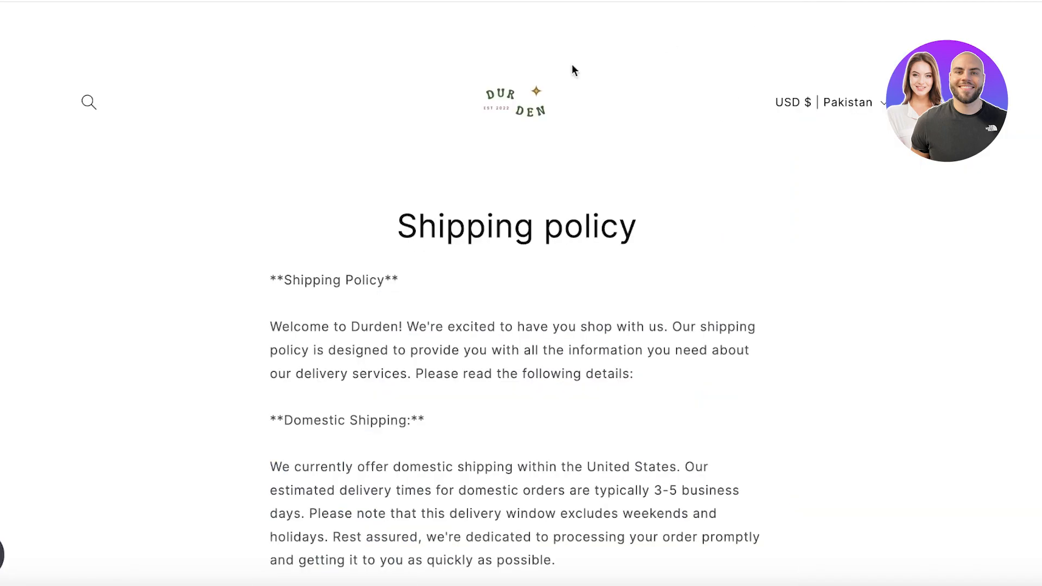
click(489, 102)
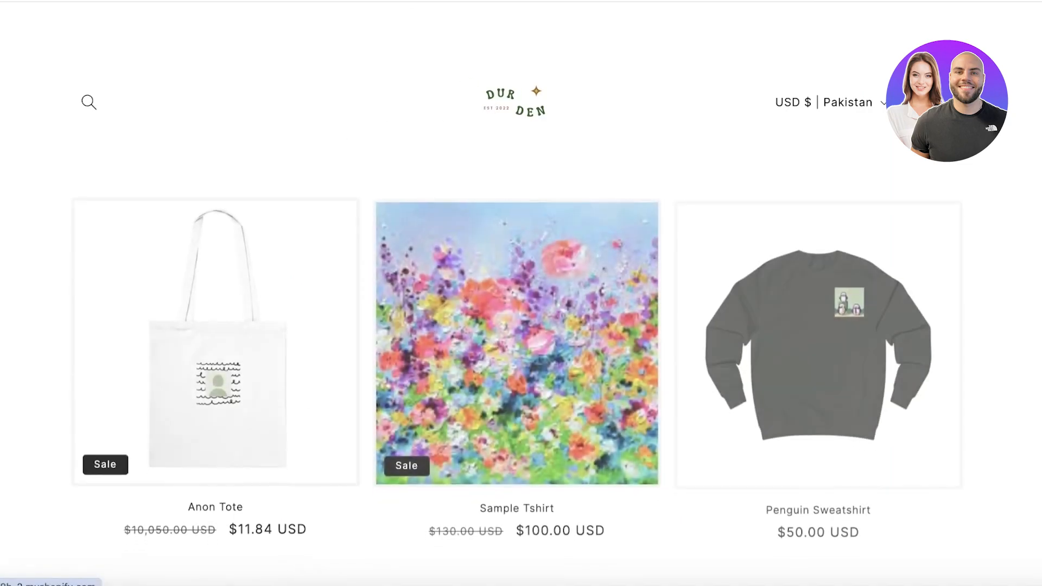
right_click(405, 0)
click(884, 37)
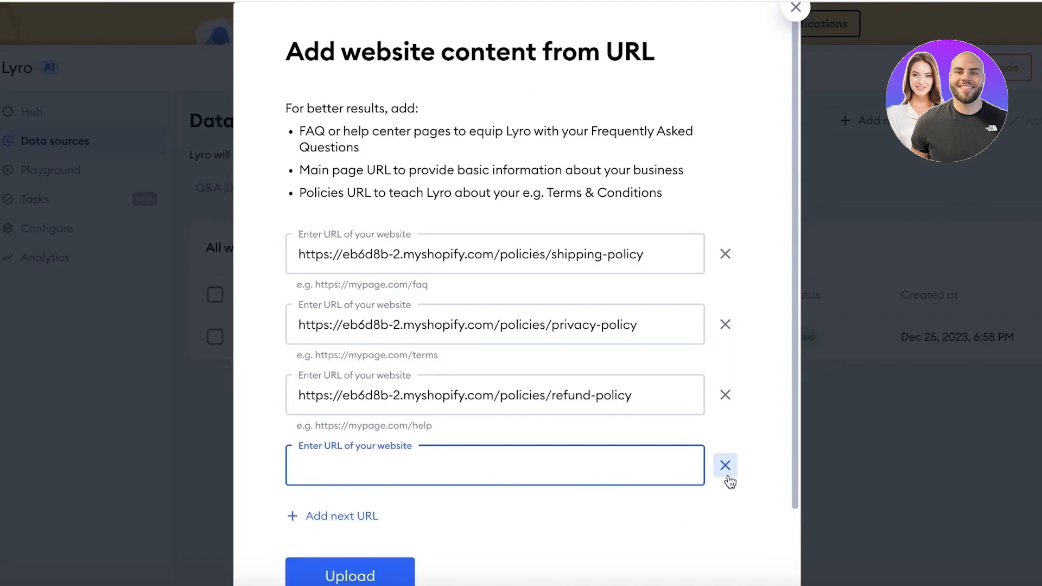
click(724, 465)
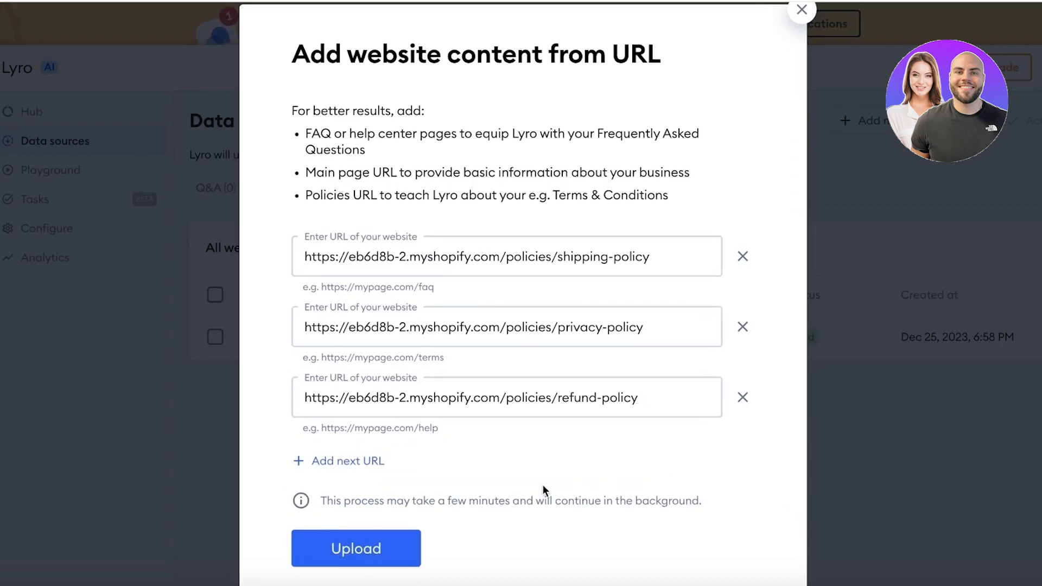
Step: Upload the shipping, privacy and refund policy pages and add all 25 generated Q&As
click(372, 568)
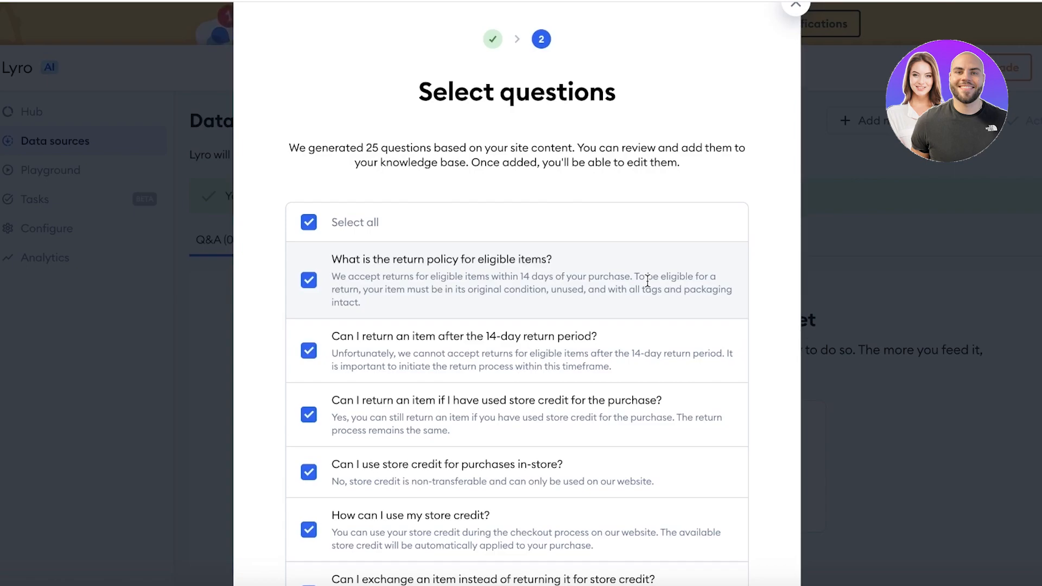
scroll(459, 209, down, 3)
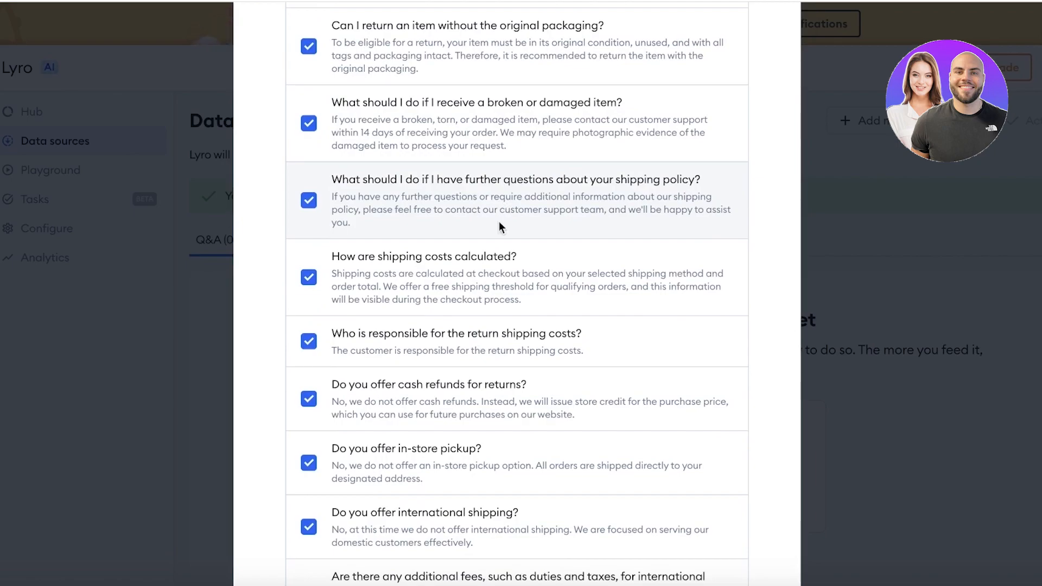
scroll(487, 262, down, 10)
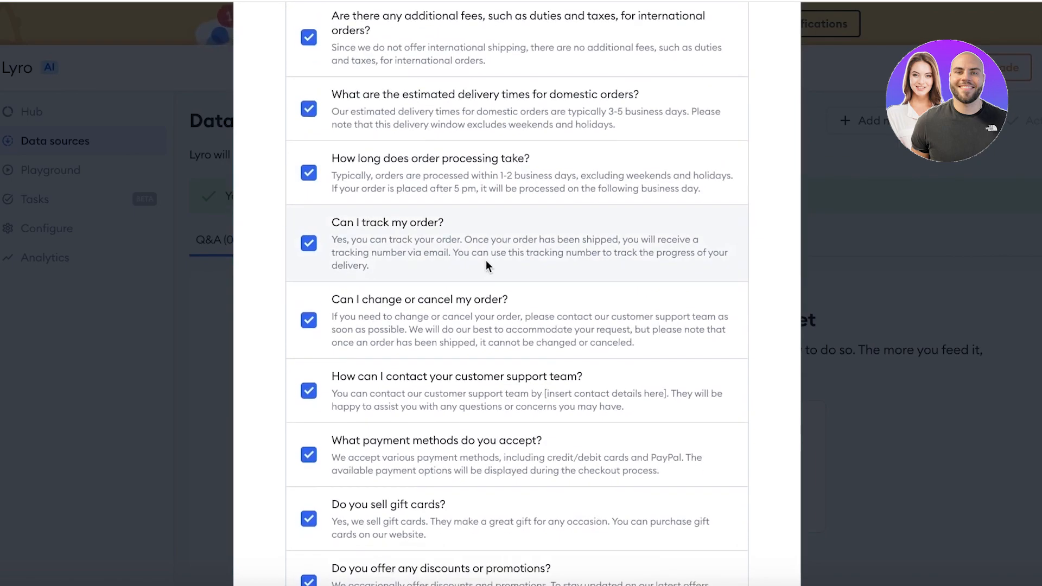
scroll(486, 259, down, 5)
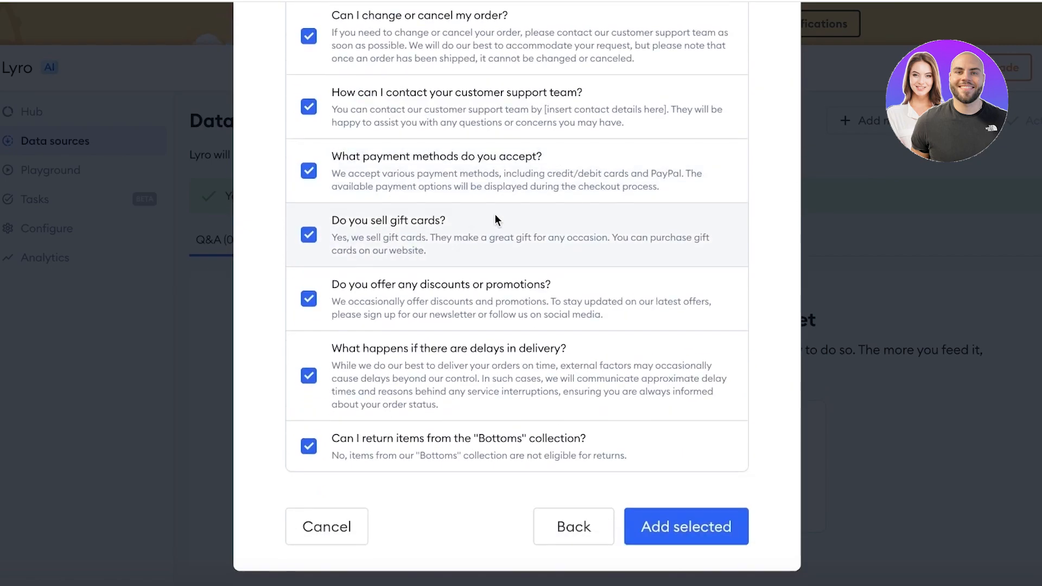
click(688, 524)
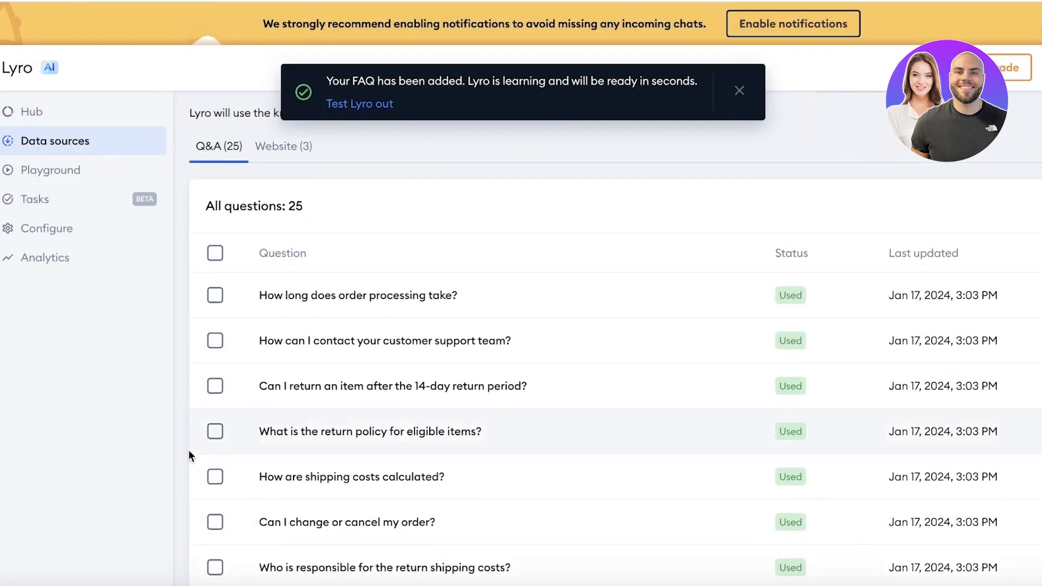
scroll(191, 451, down, 10)
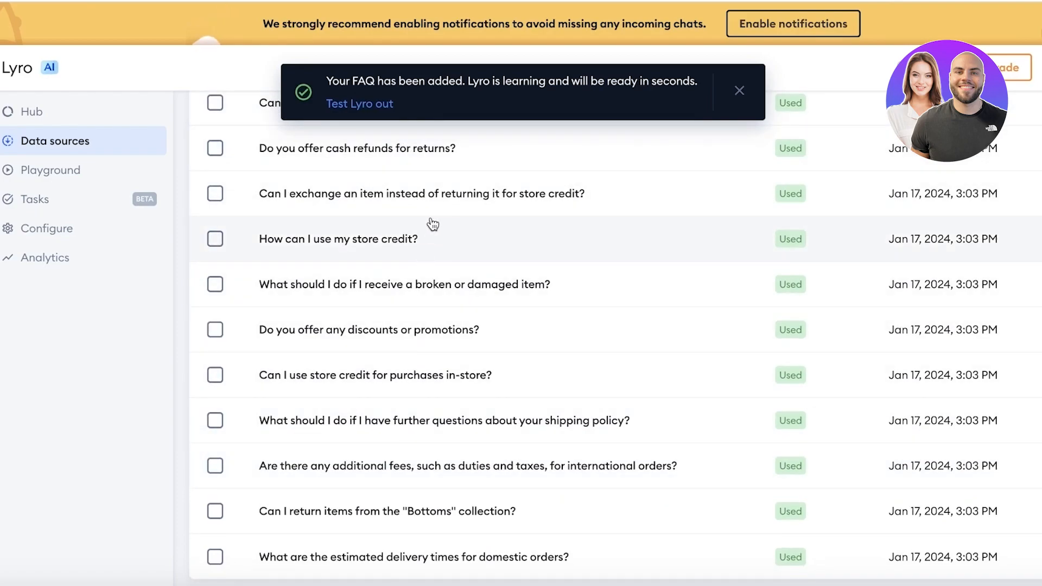
Step: In the Lyro Playground, ask 'How long does shipping take'
click(359, 104)
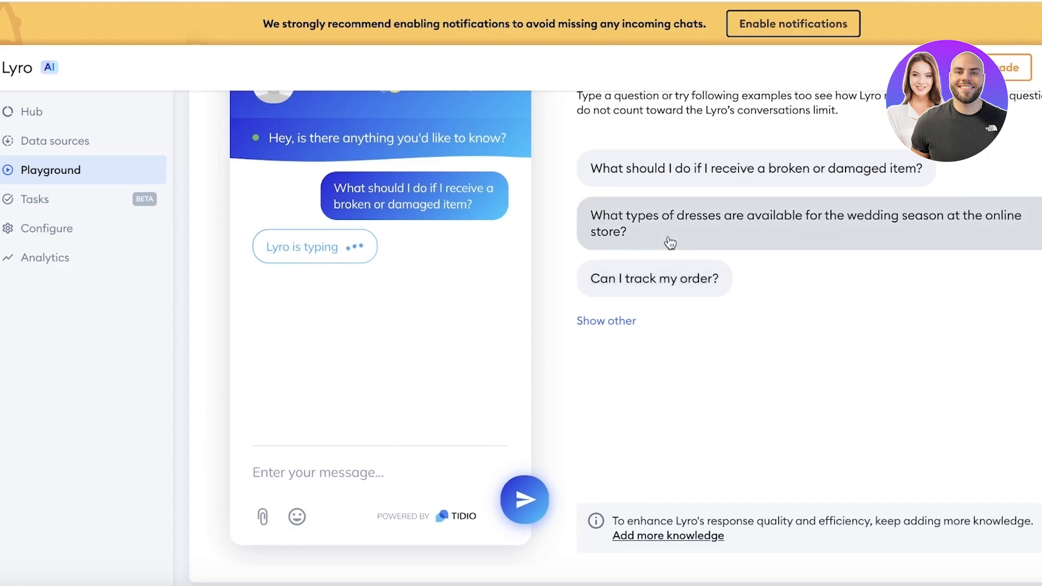
text(Ho)
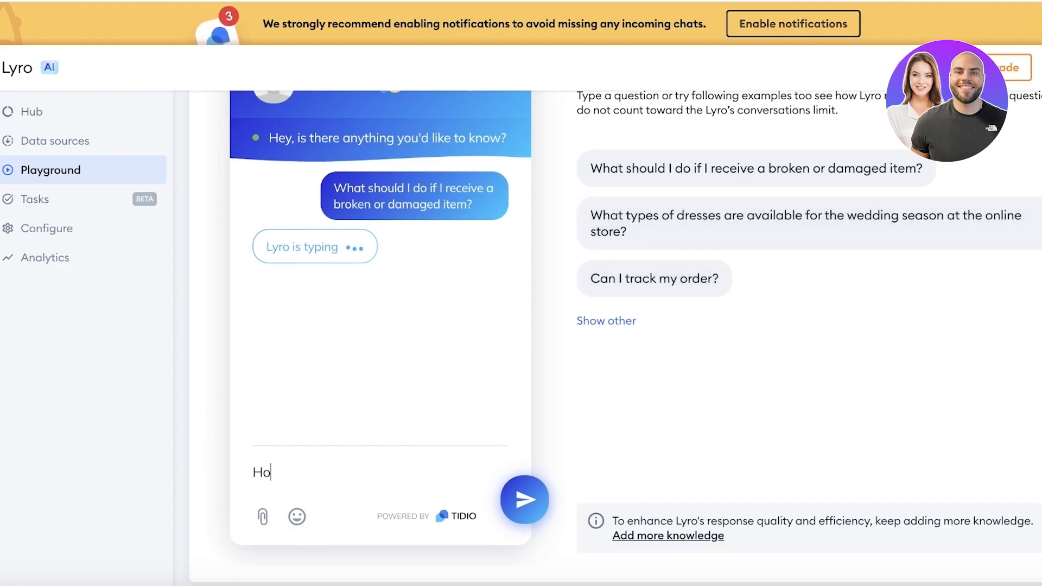
text(w long does shipping take)
key(Return)
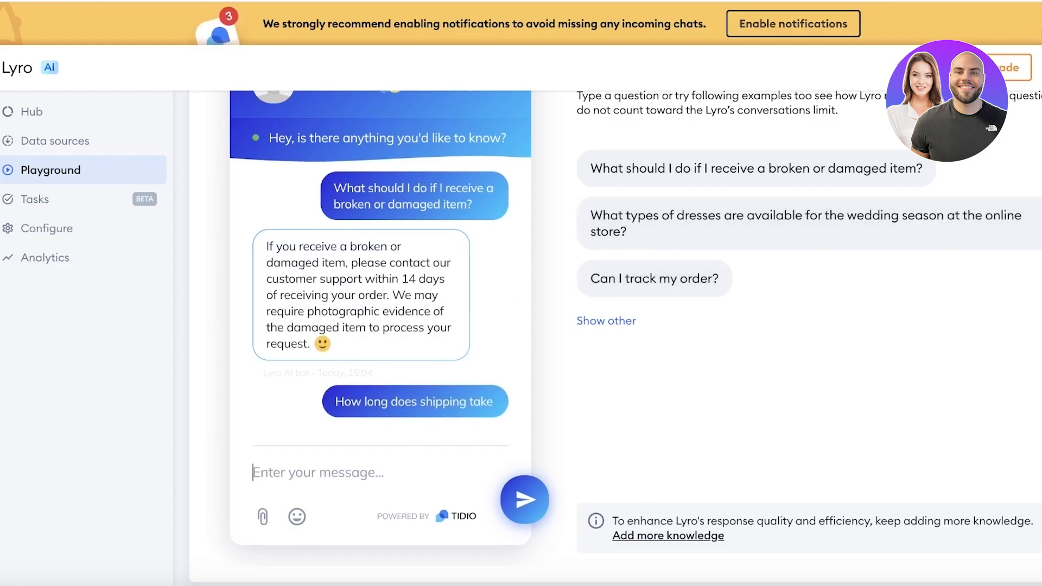
key(XF86AudioRaiseVolume)
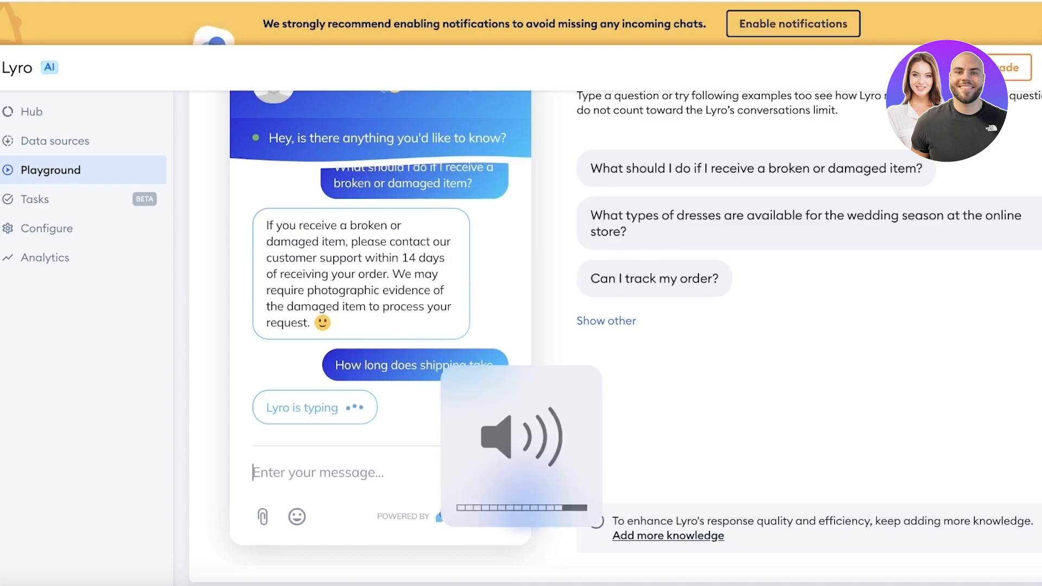
key(XF86AudioMute)
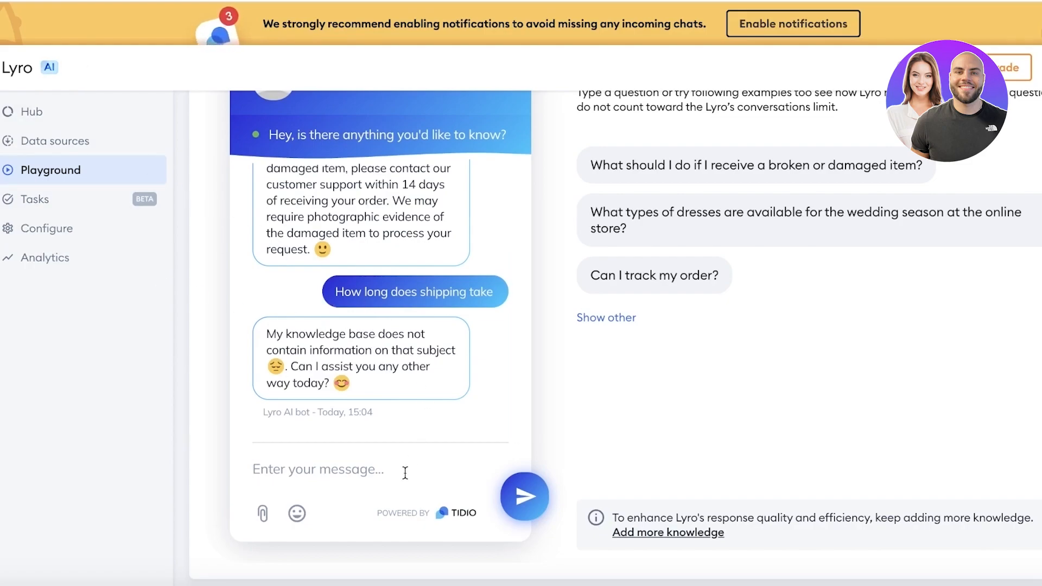
Step: Ask 'do you have refund?', then ask the example question about changing or cancelling an order
text(do you have refund?)
key(Return)
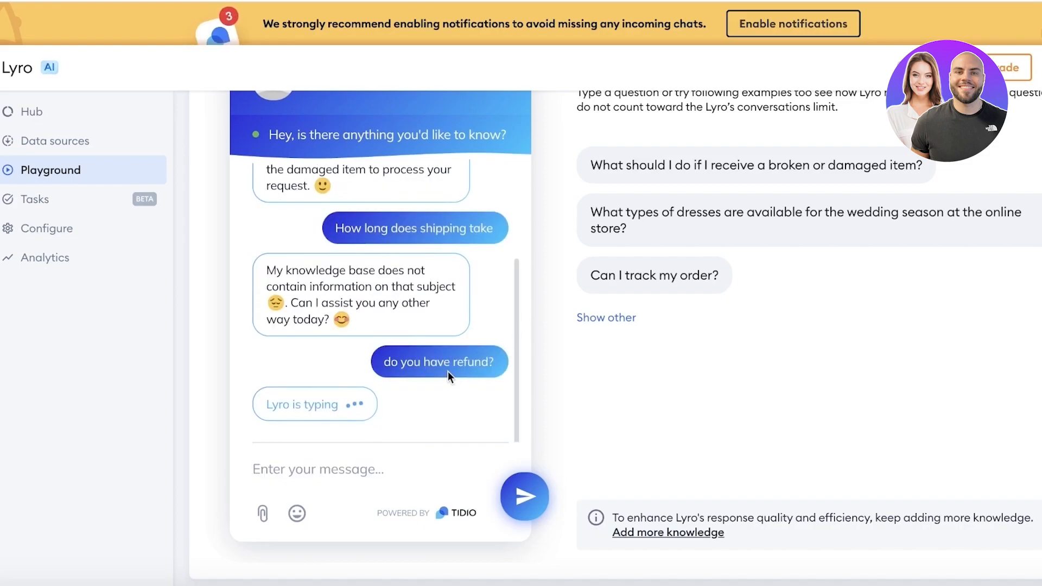
scroll(706, 222, up, 3)
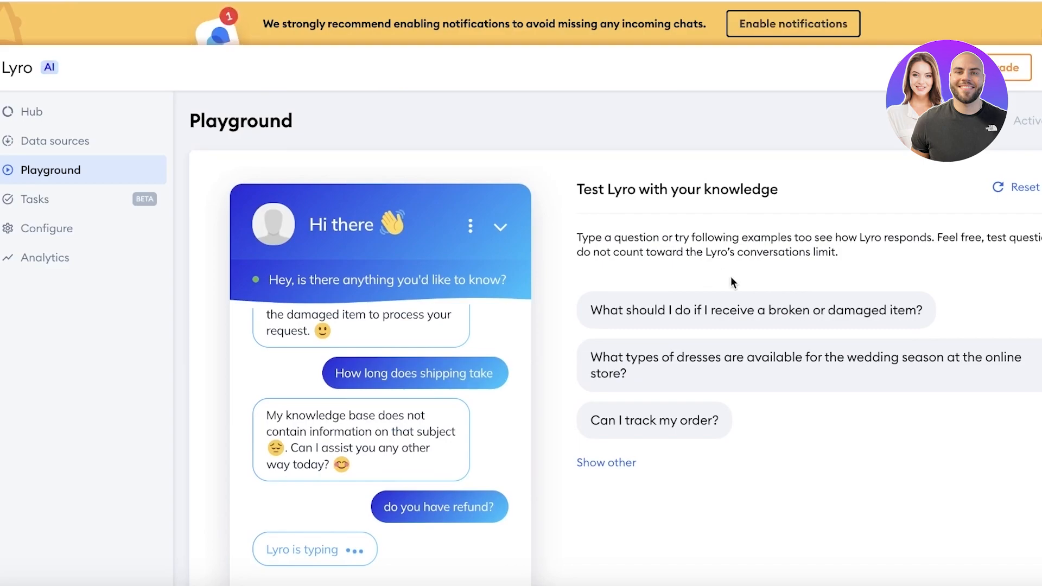
scroll(731, 279, down, 1)
click(601, 424)
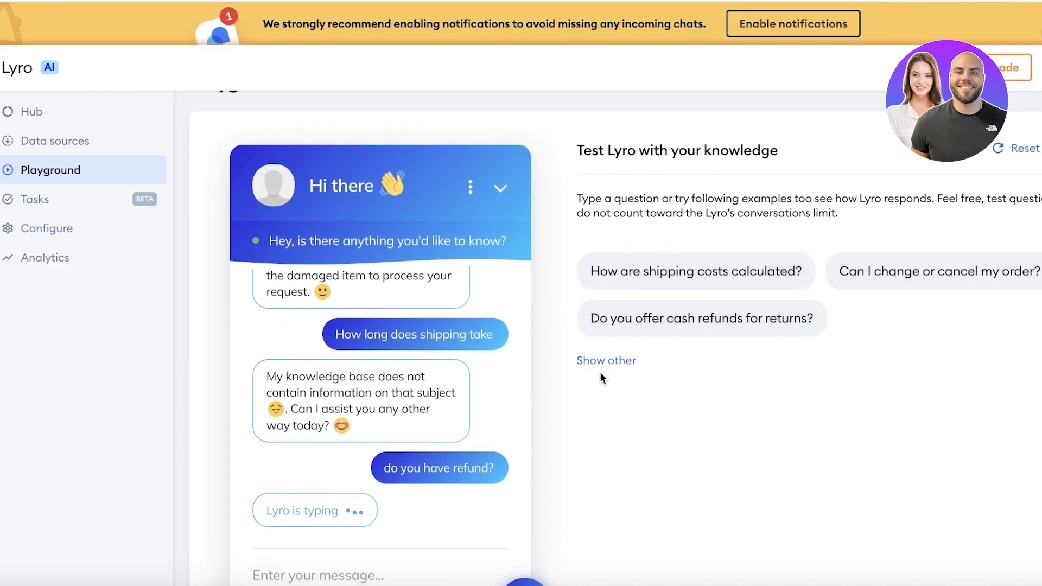
click(941, 285)
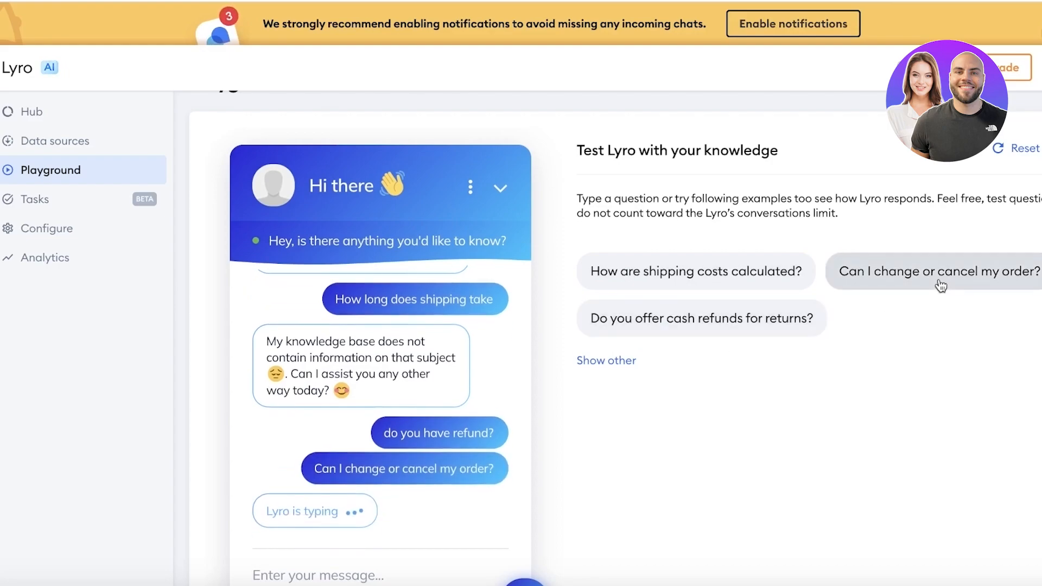
Step: Load more example questions, review Lyro's refund answer, and return to the Data sources list
click(607, 360)
scroll(682, 331, down, 2)
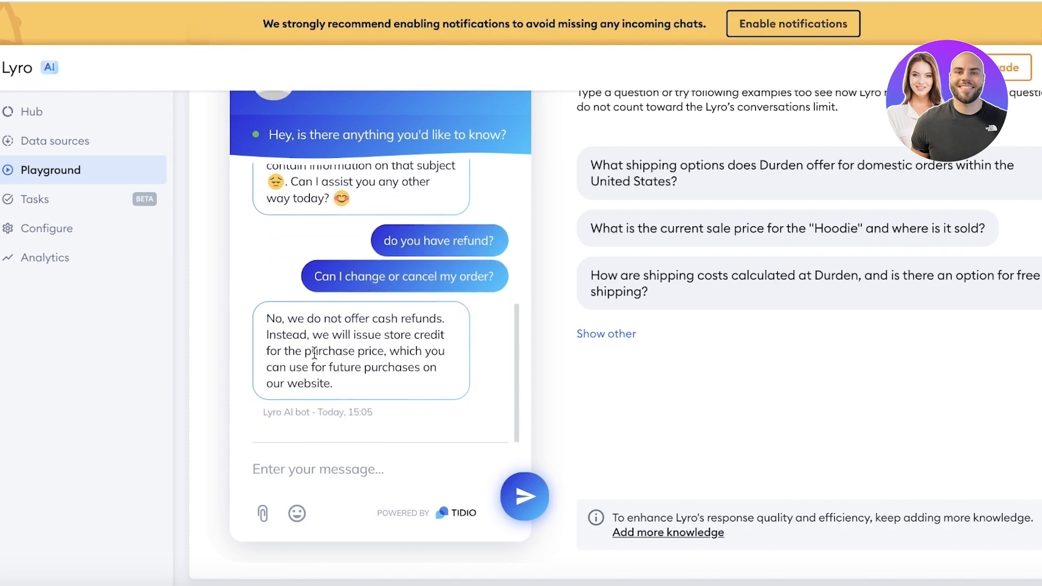
drag(275, 319, 415, 327)
click(401, 345)
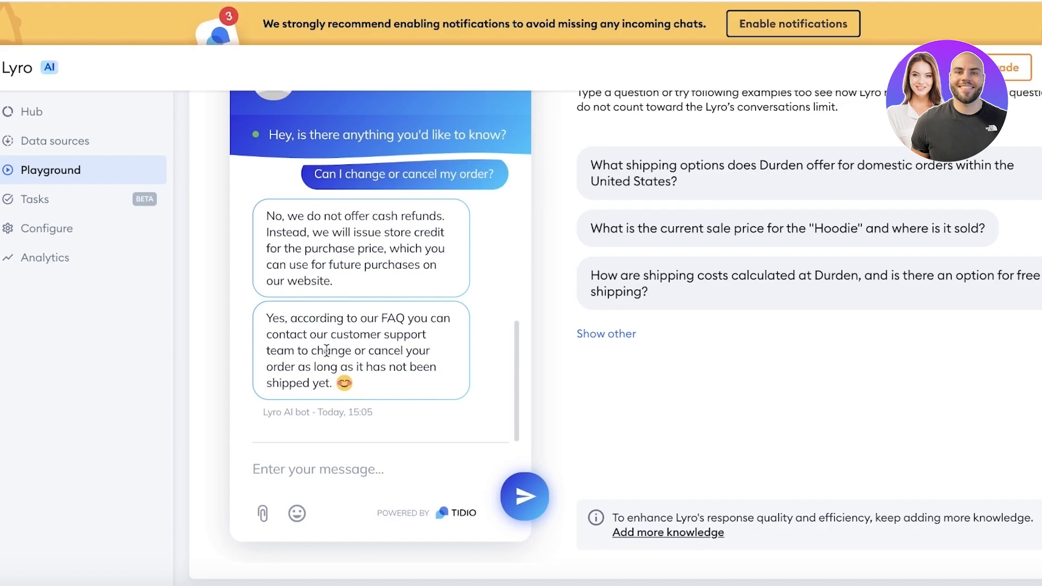
scroll(409, 356, up, 3)
scroll(409, 356, up, 3)
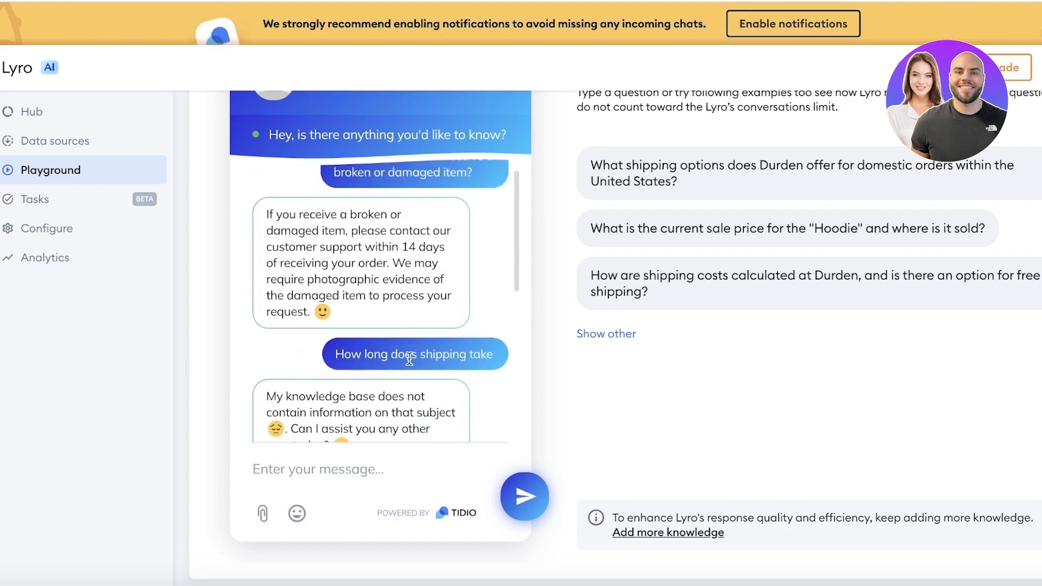
click(70, 148)
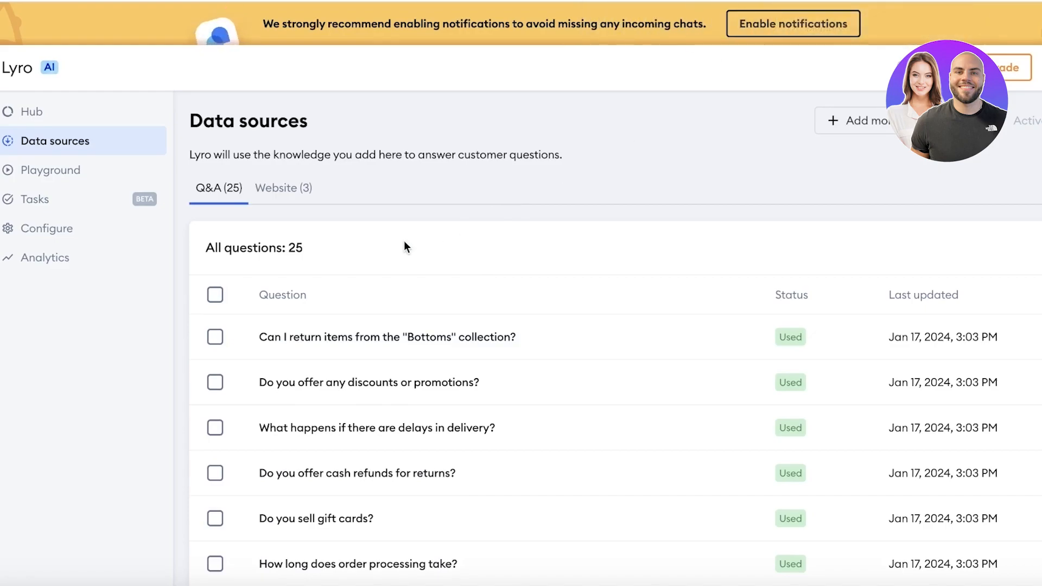
Step: Revisit the Playground, then open the Inbox's My open folder with no assigned conversations
click(23, 171)
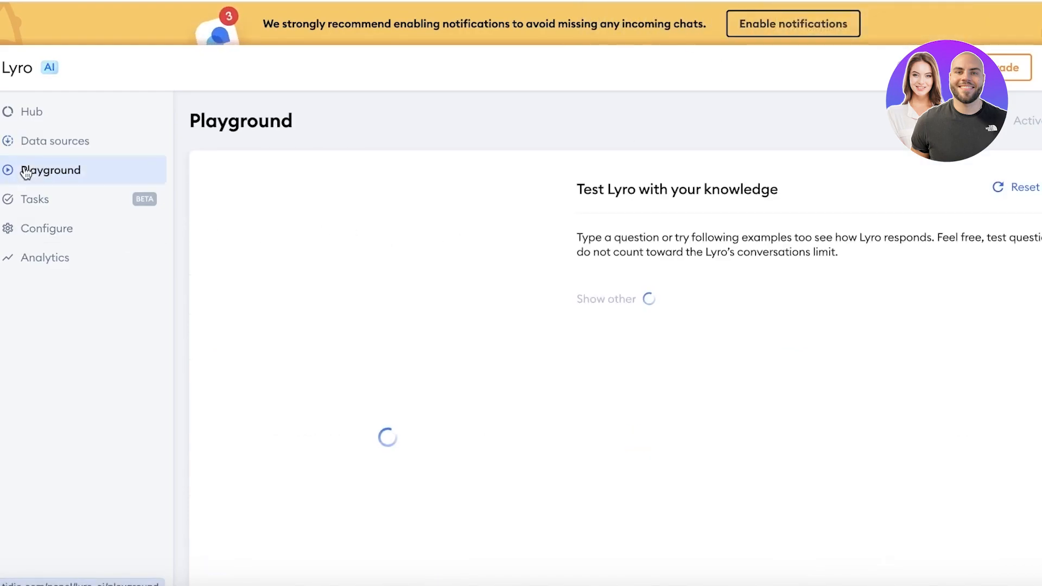
scroll(309, 245, down, 2)
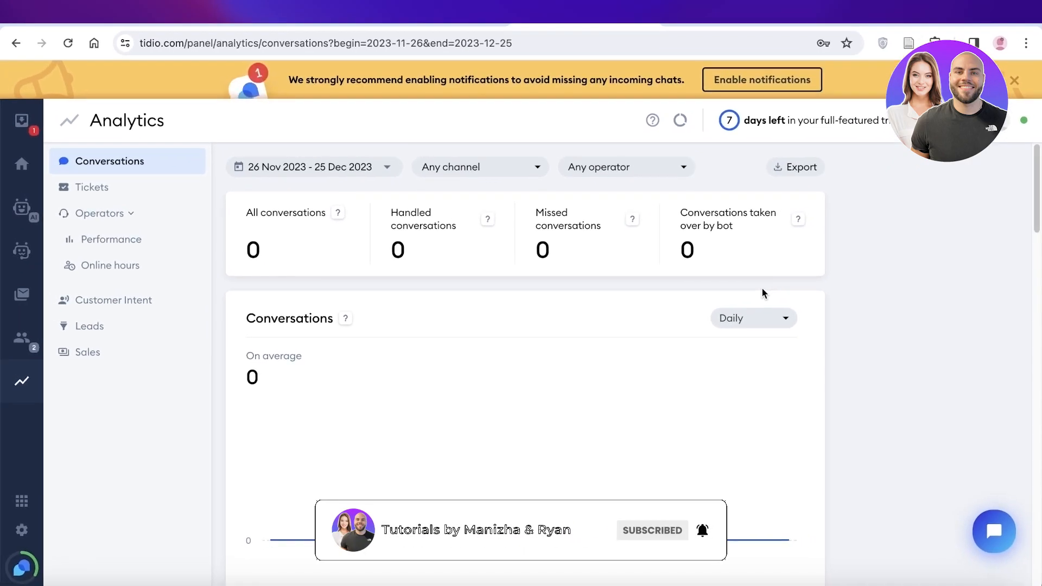
click(16, 126)
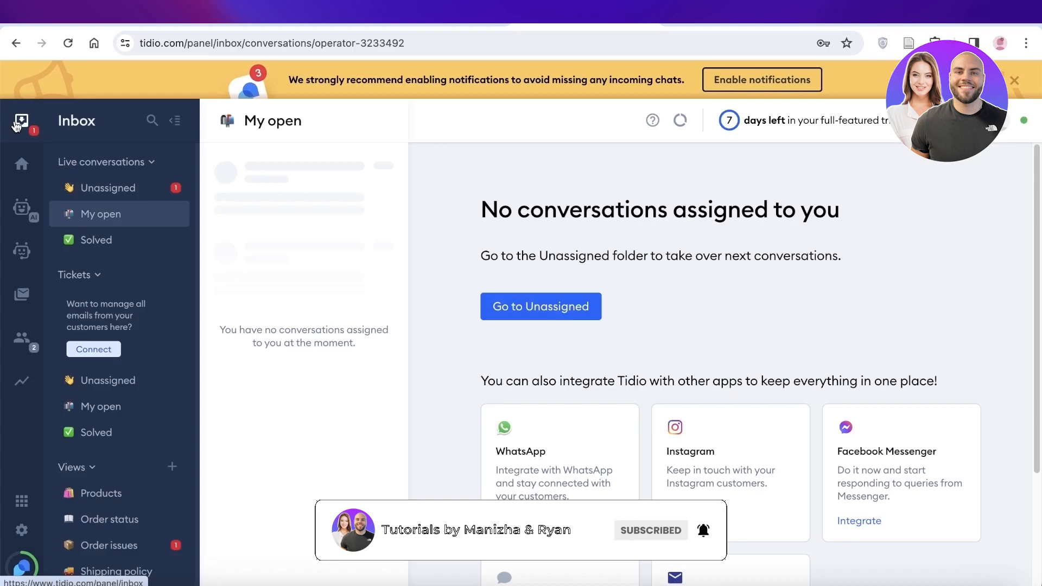